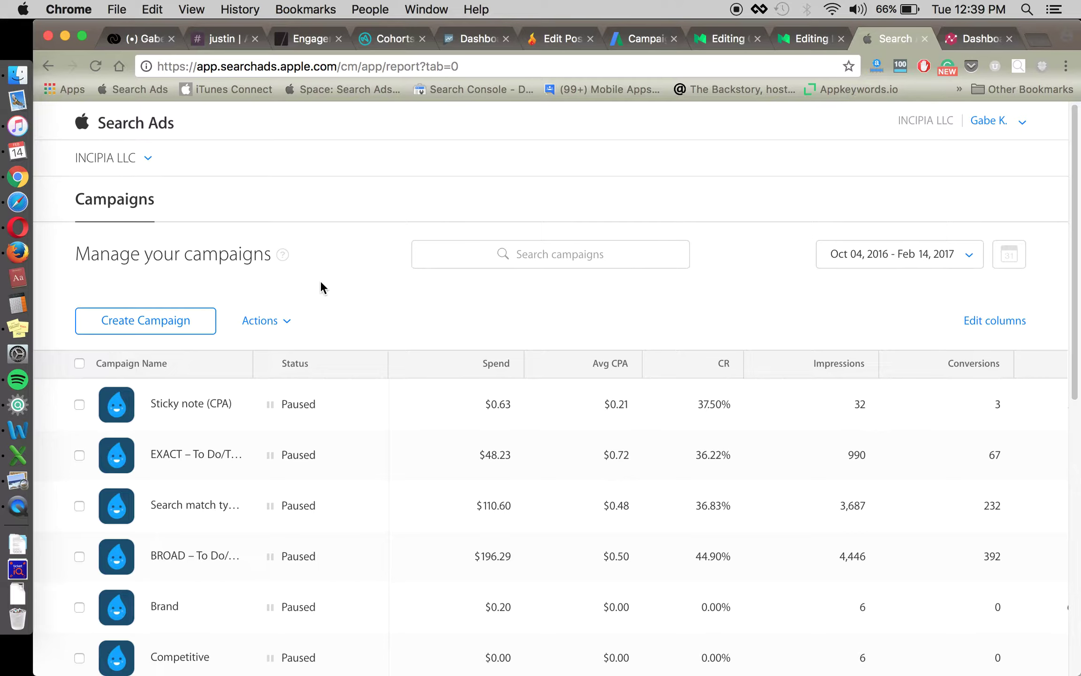
# Scroll the Campaigns list and open the 'Search match type' campaign.
pyautogui.scroll(-1, 405, 306)
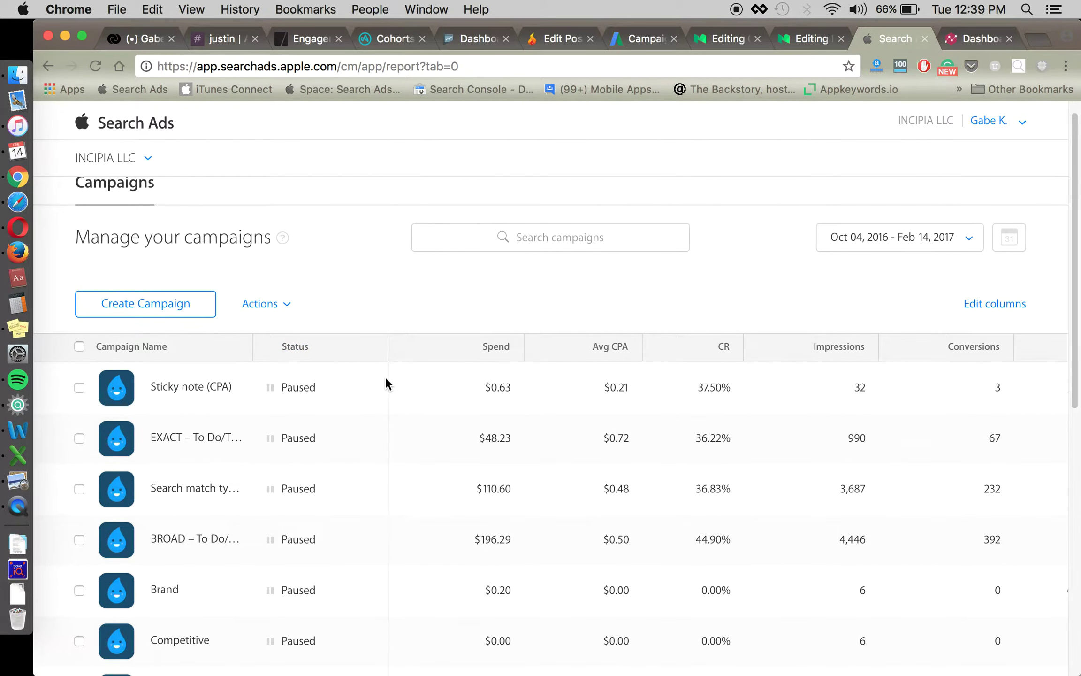
pyautogui.scroll(-3, 375, 434)
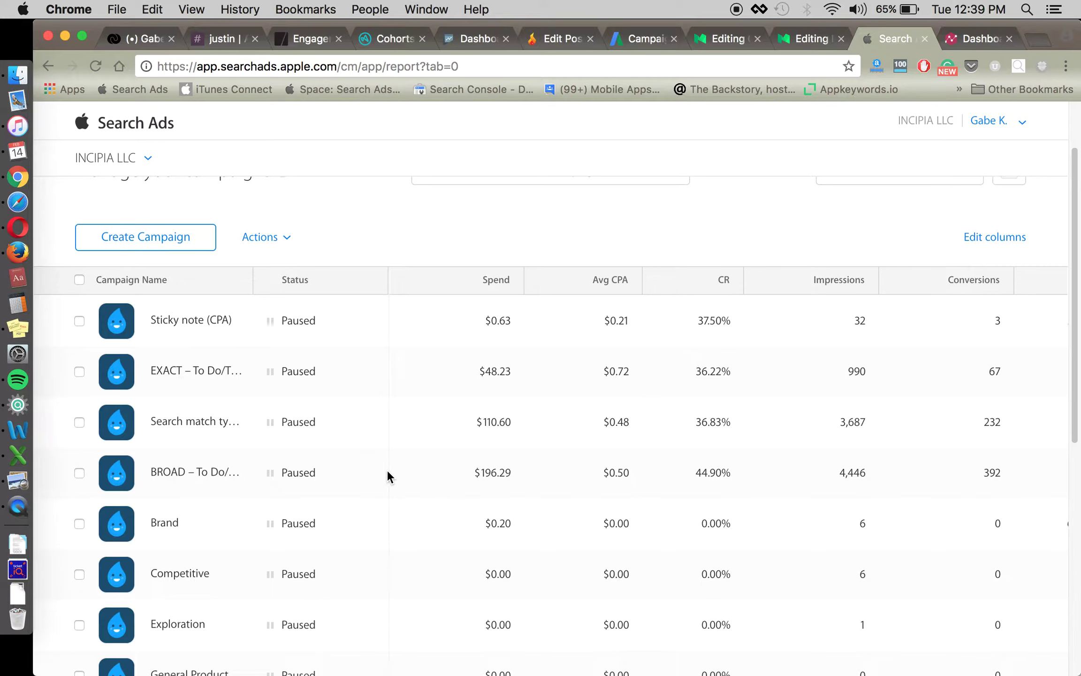
pyautogui.scroll(2, 386, 423)
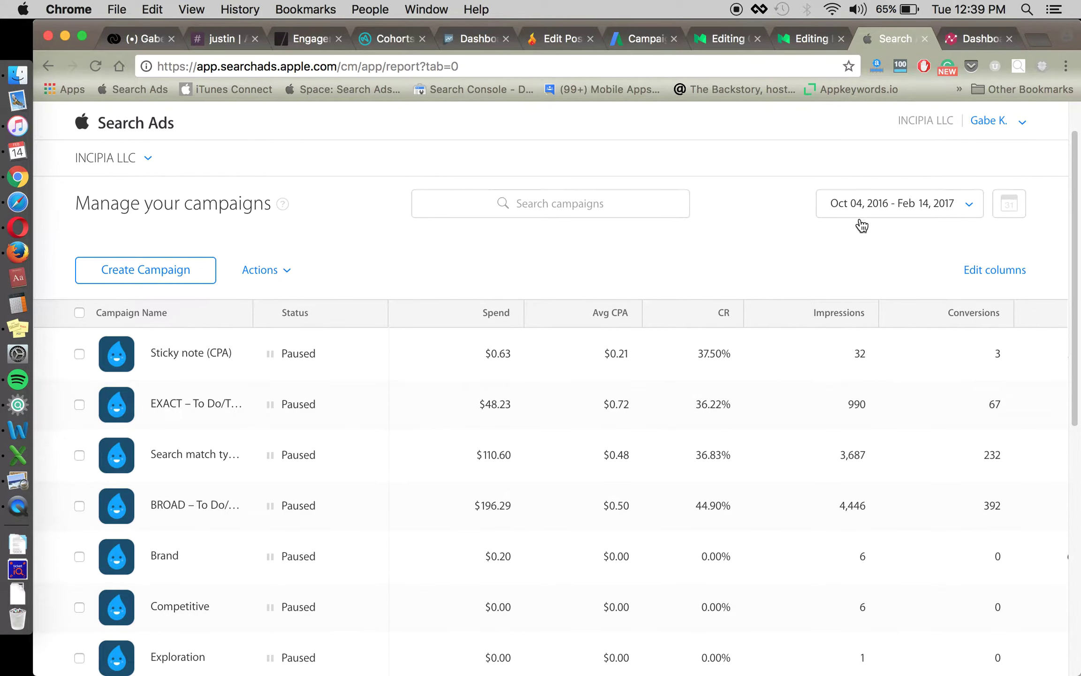
pyautogui.scroll(-1, 334, 475)
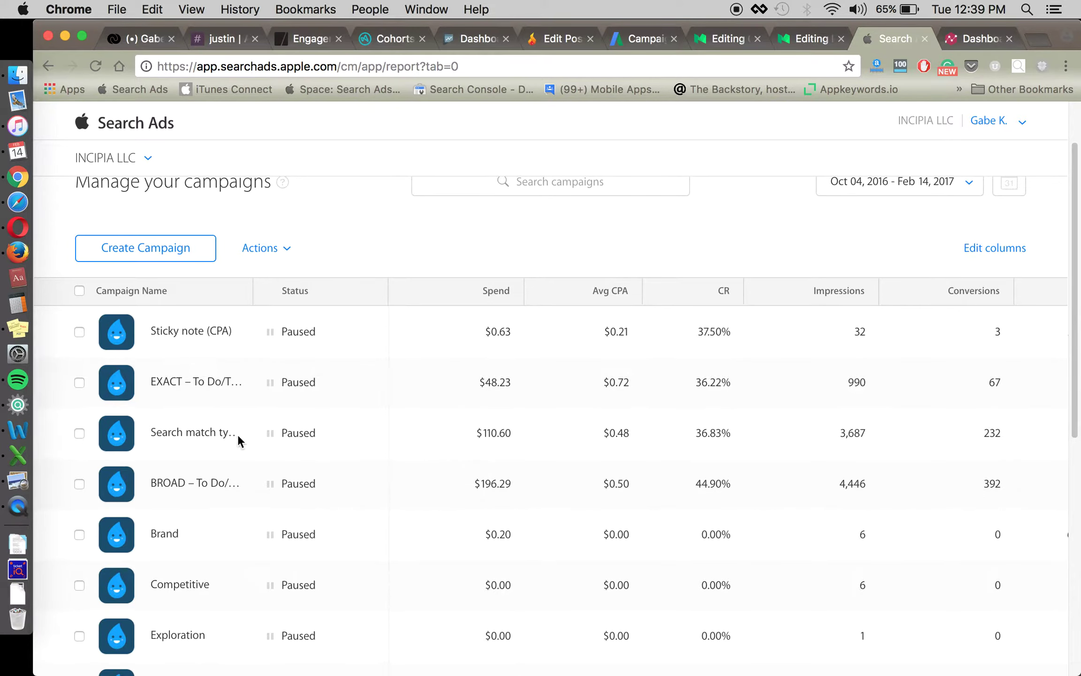
pyautogui.click(207, 432)
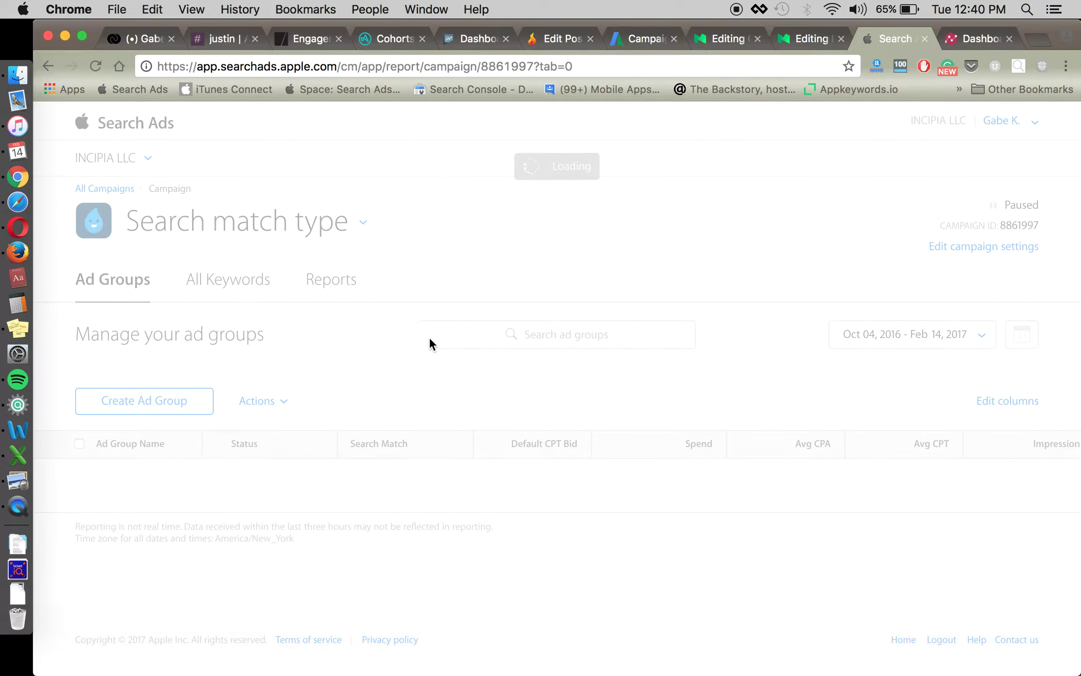
# Show the campaign's weekly Spend report totalling $110.60 for Oct 04, 2016 – Feb 14, 2017.
pyautogui.click(329, 282)
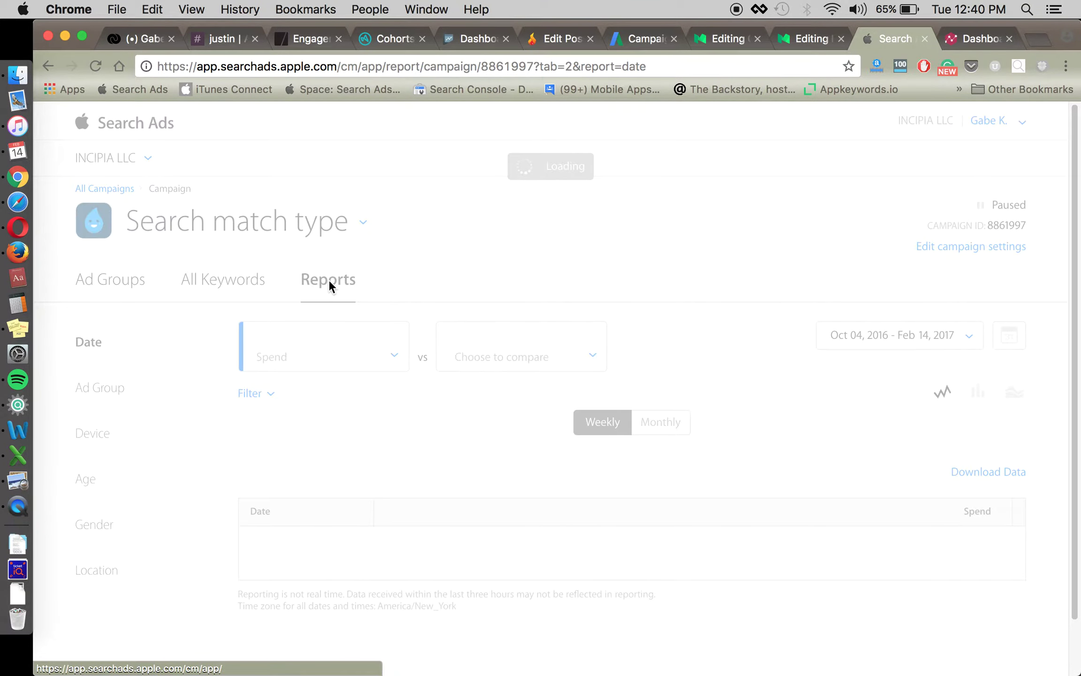
pyautogui.scroll(-1, 376, 395)
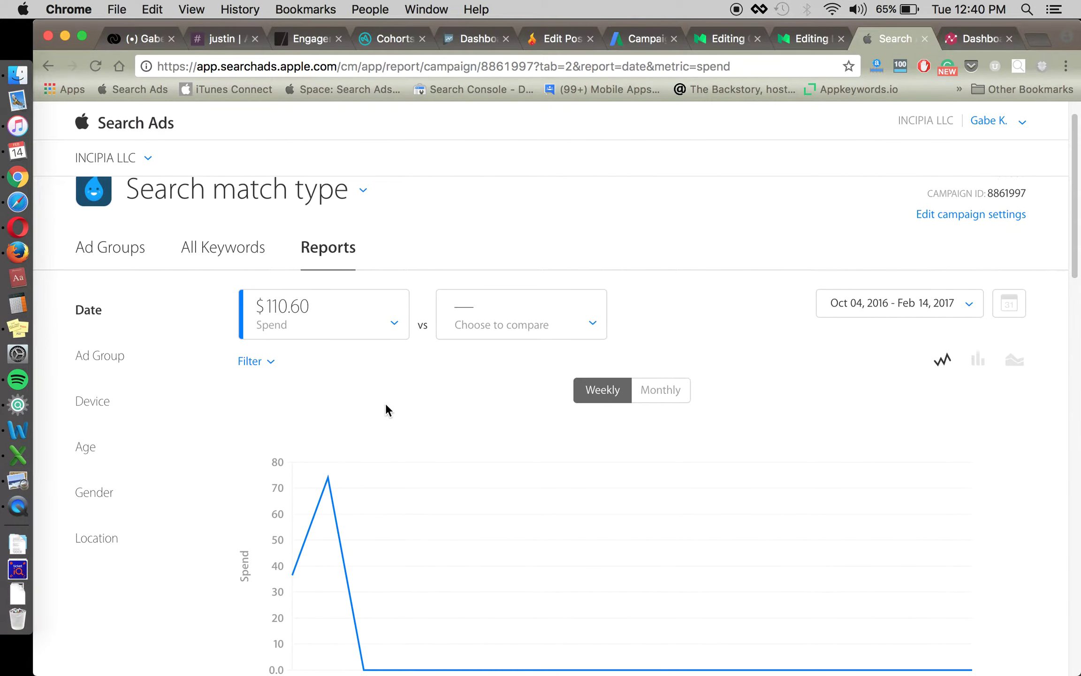
pyautogui.scroll(-1, 359, 395)
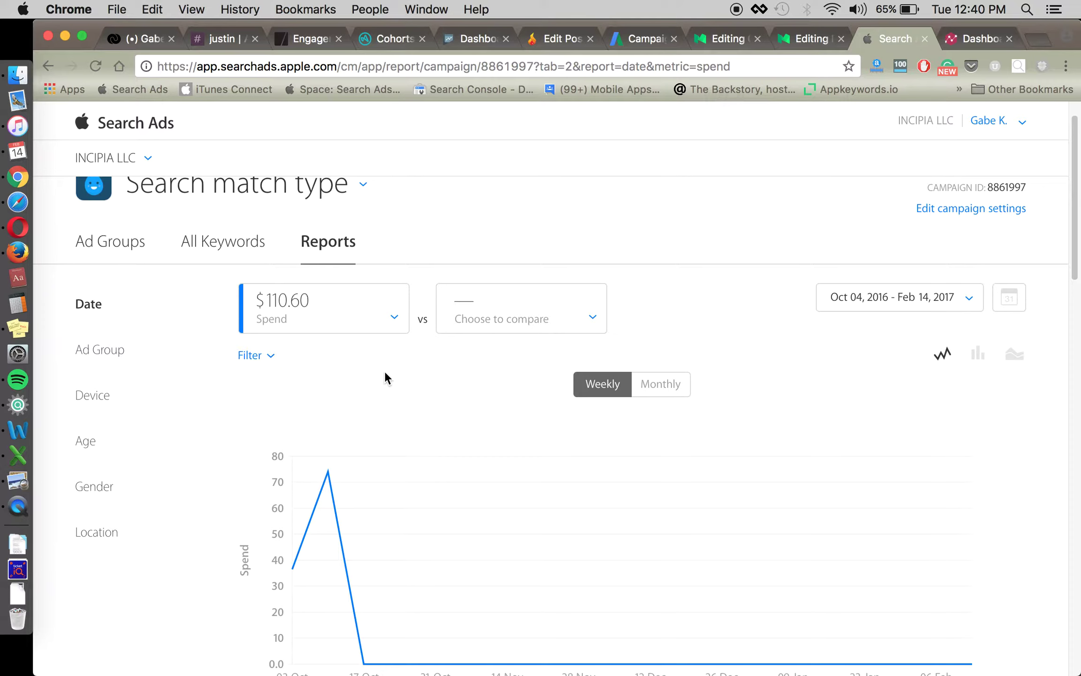
pyautogui.scroll(-3, 329, 359)
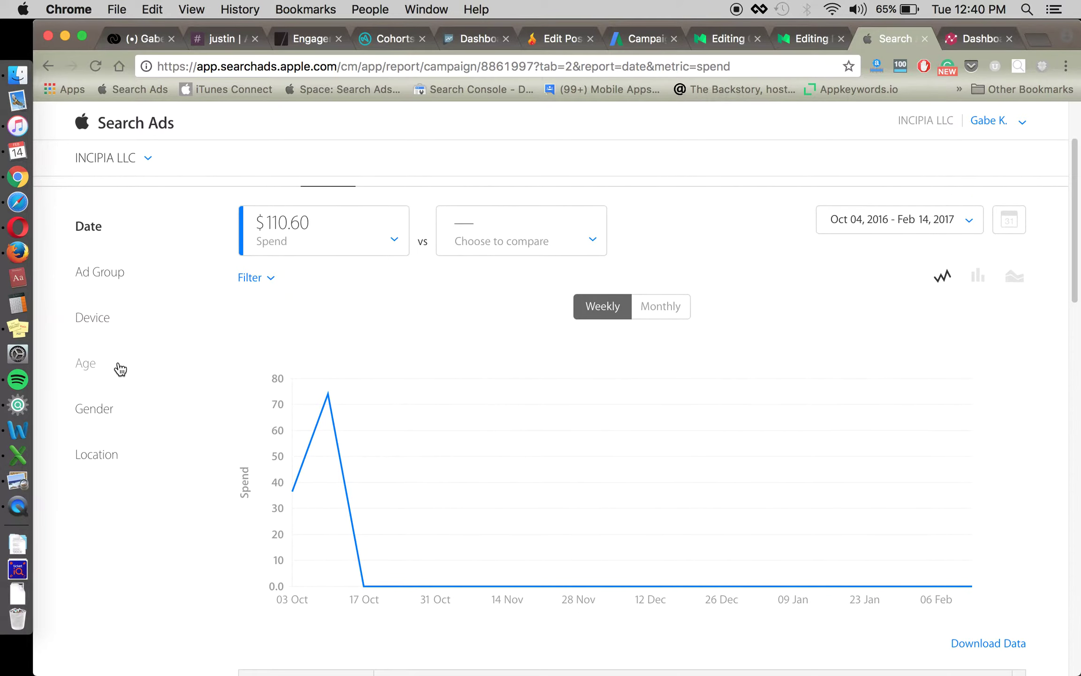
# Break the campaign report down by age range.
pyautogui.click(86, 363)
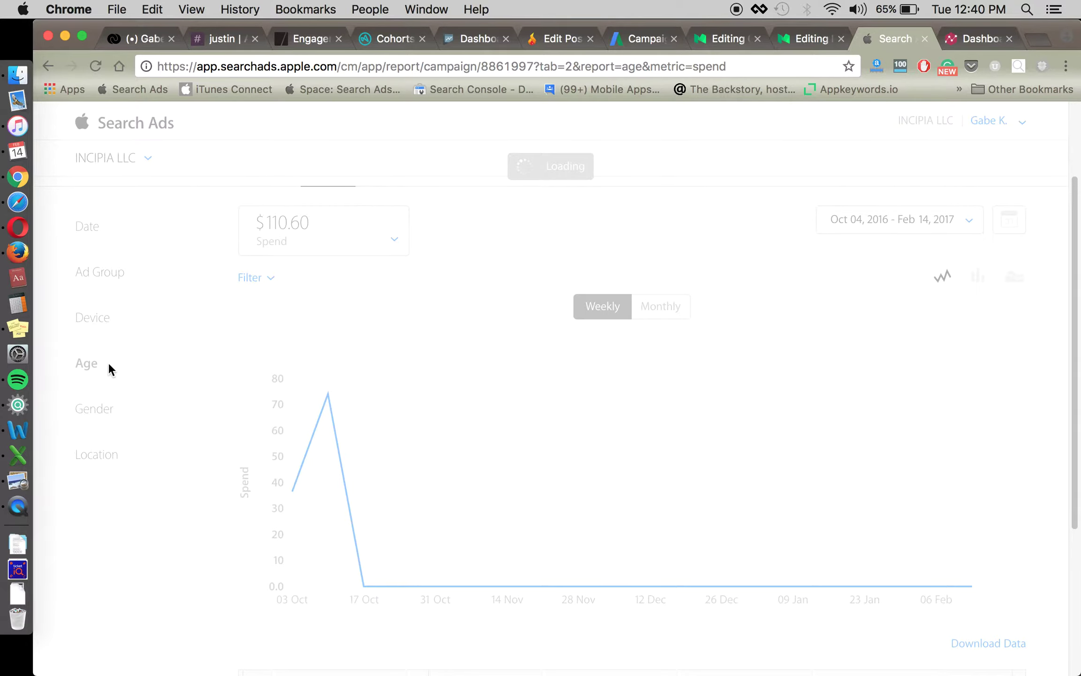
pyautogui.scroll(-3, 485, 352)
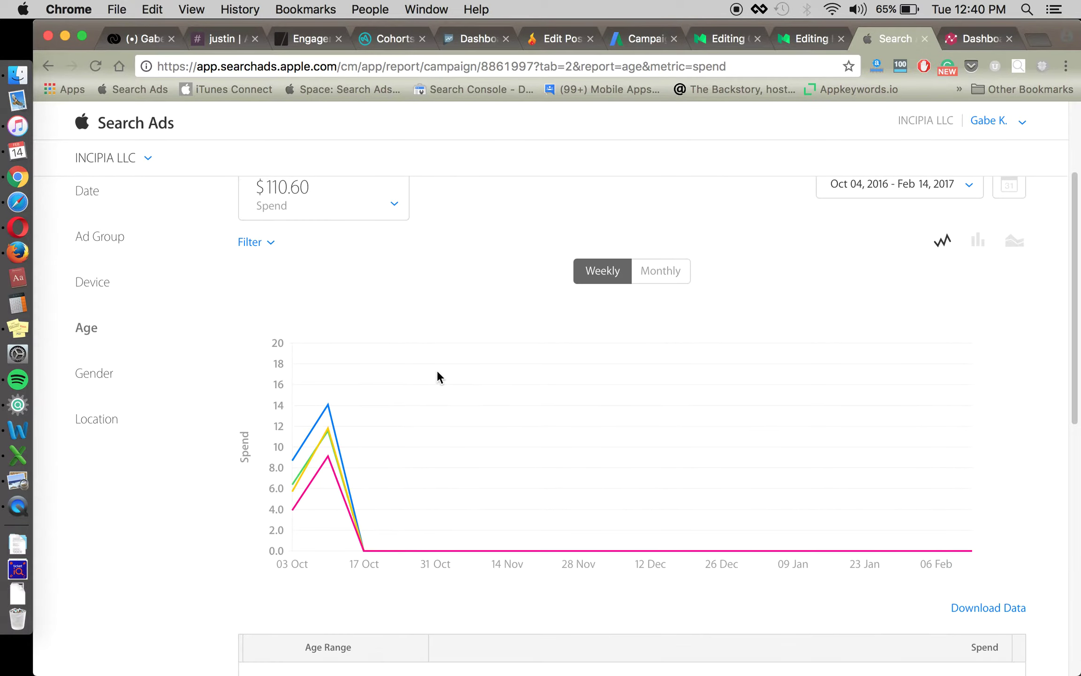
pyautogui.scroll(2, 437, 372)
# Chart Average CPA instead of Spend: 18-24 lowest at $0.37, 55-64 highest at $0.64.
pyautogui.click(349, 212)
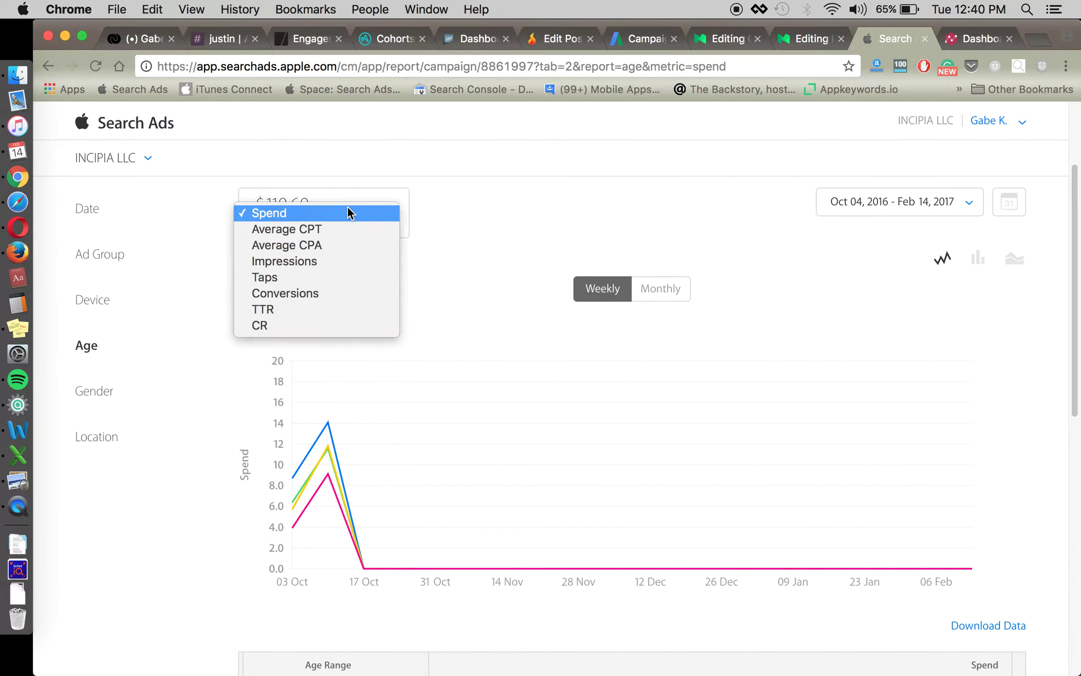
pyautogui.press('Return')
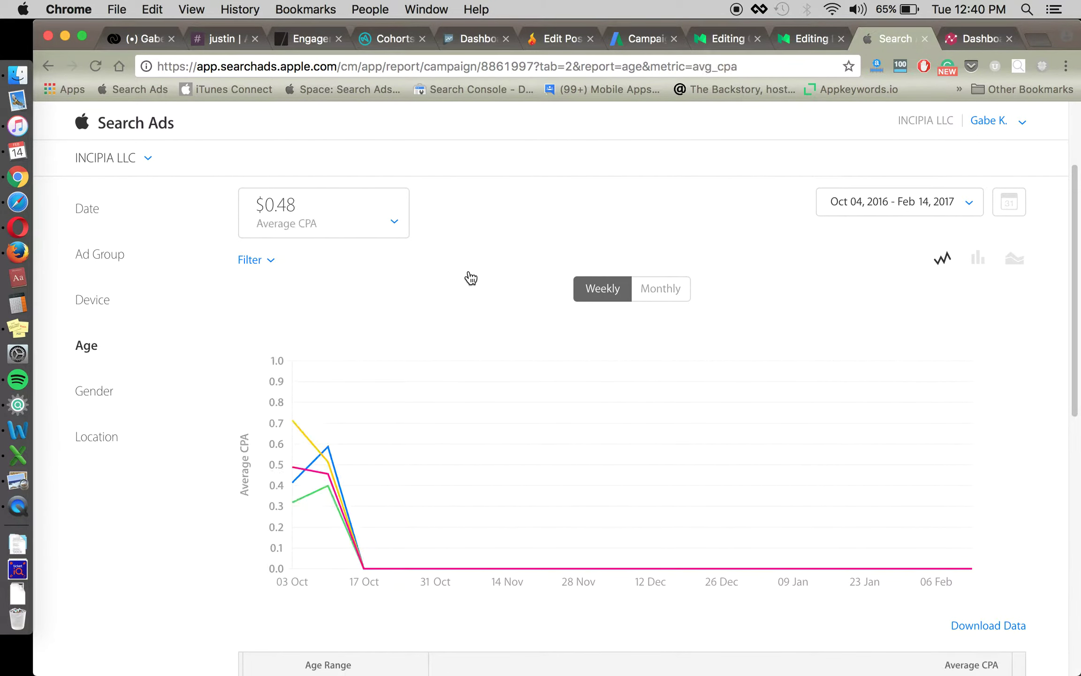
pyautogui.scroll(-1, 468, 274)
pyautogui.scroll(-10, 182, 517)
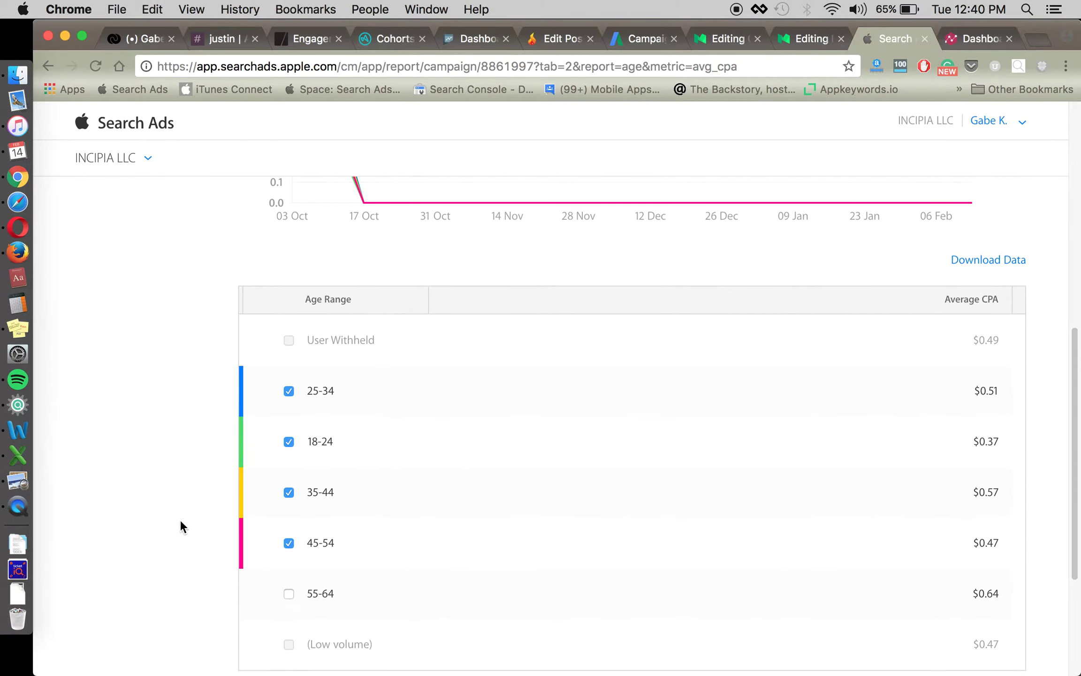
pyautogui.scroll(-1, 774, 398)
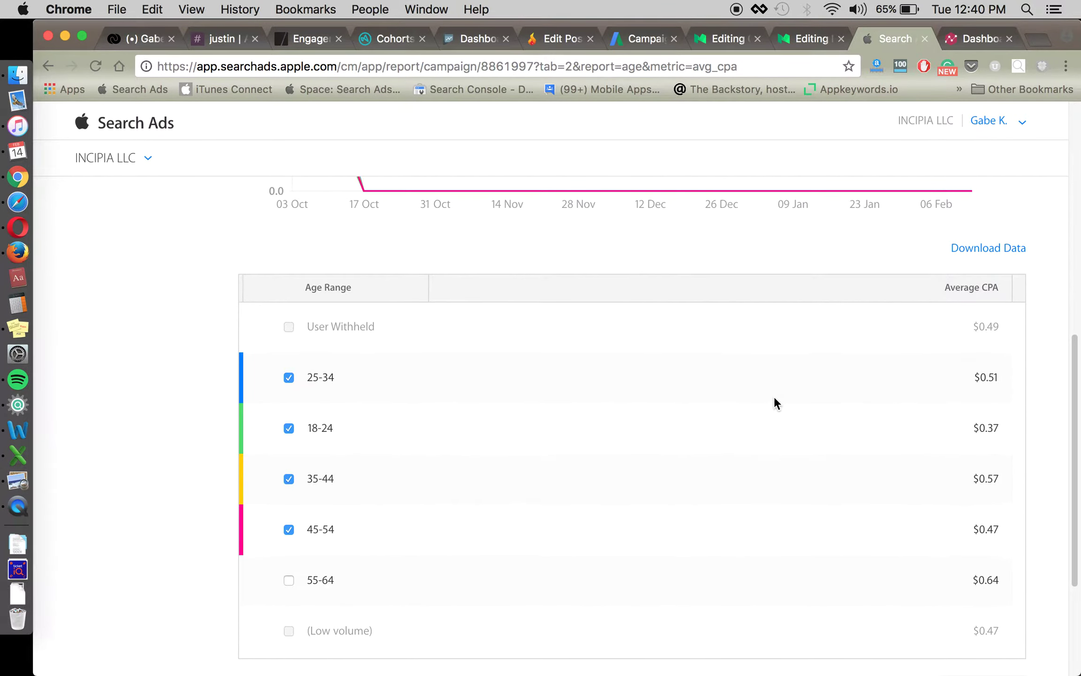
pyautogui.scroll(10, 363, 484)
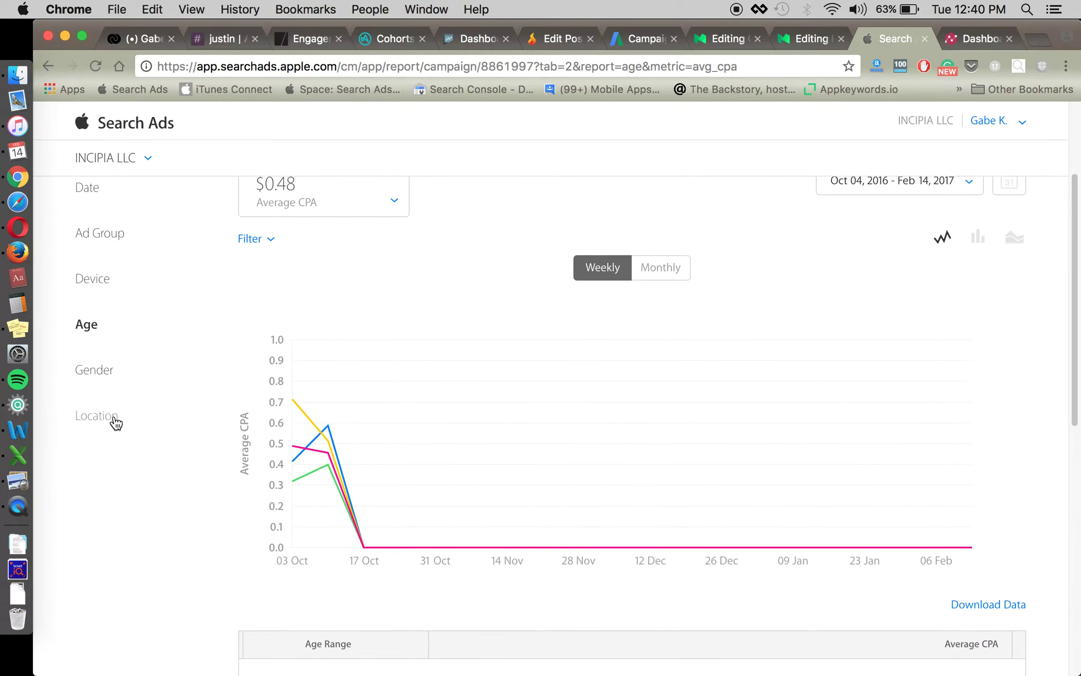
pyautogui.scroll(-9, 135, 445)
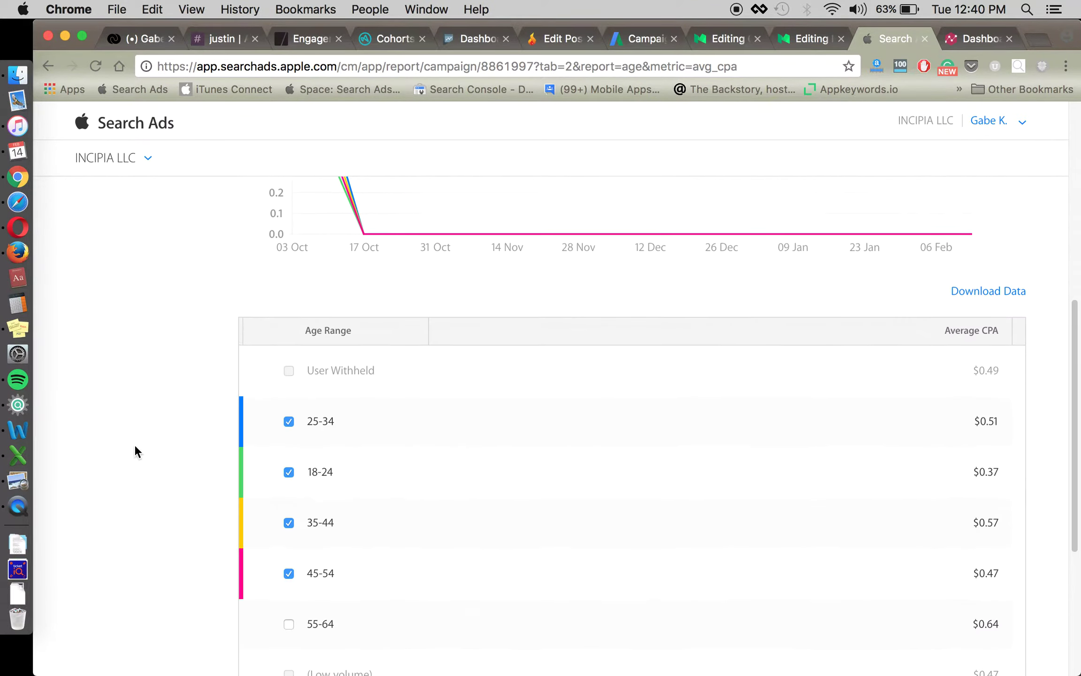
pyautogui.scroll(-2, 469, 423)
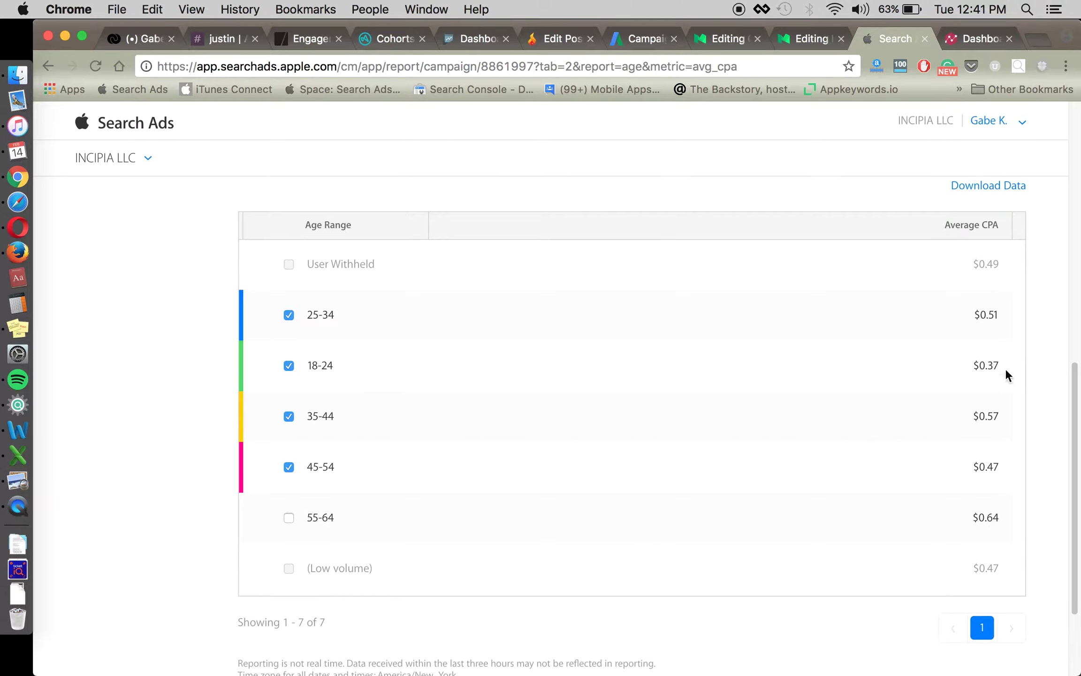
pyautogui.scroll(3, 944, 379)
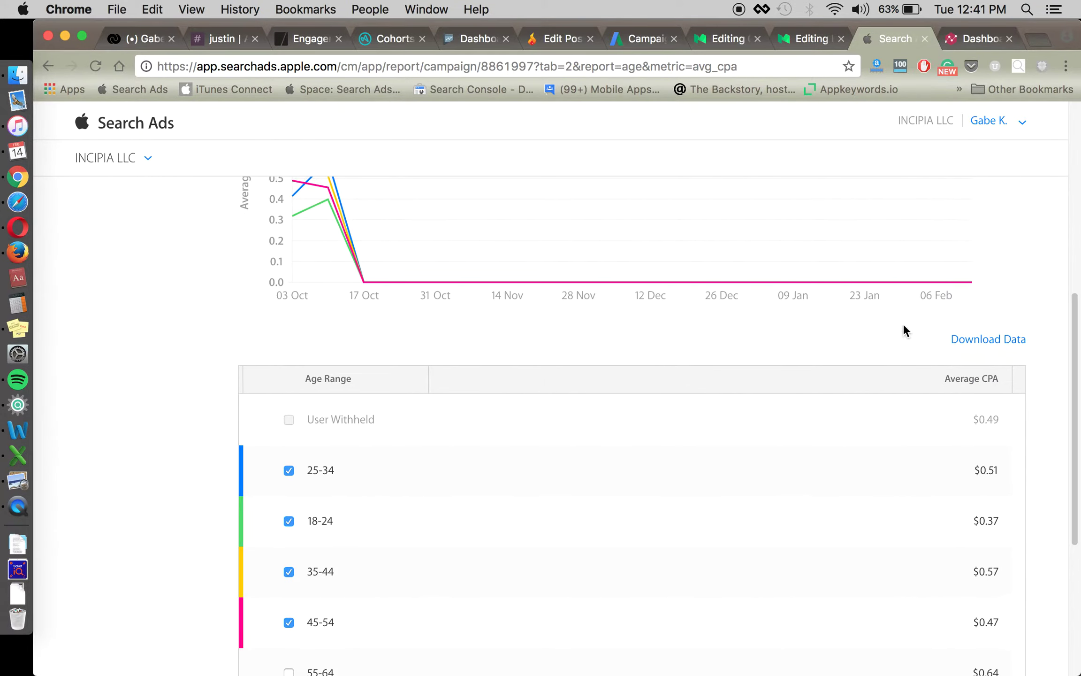
pyautogui.scroll(-4, 796, 490)
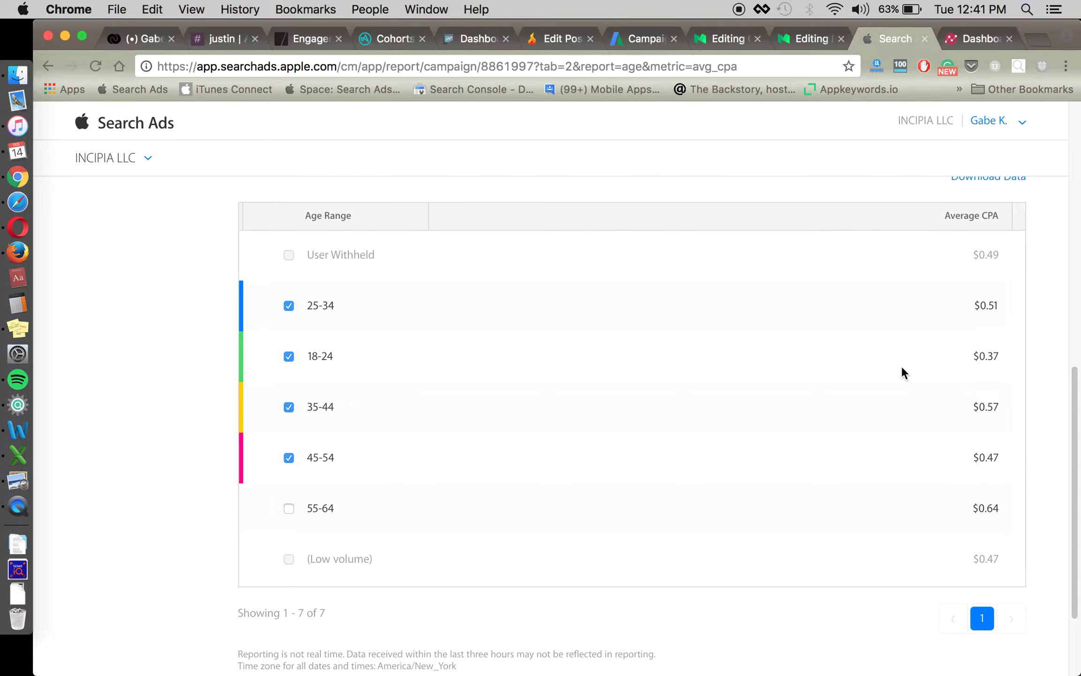
pyautogui.scroll(5, 902, 365)
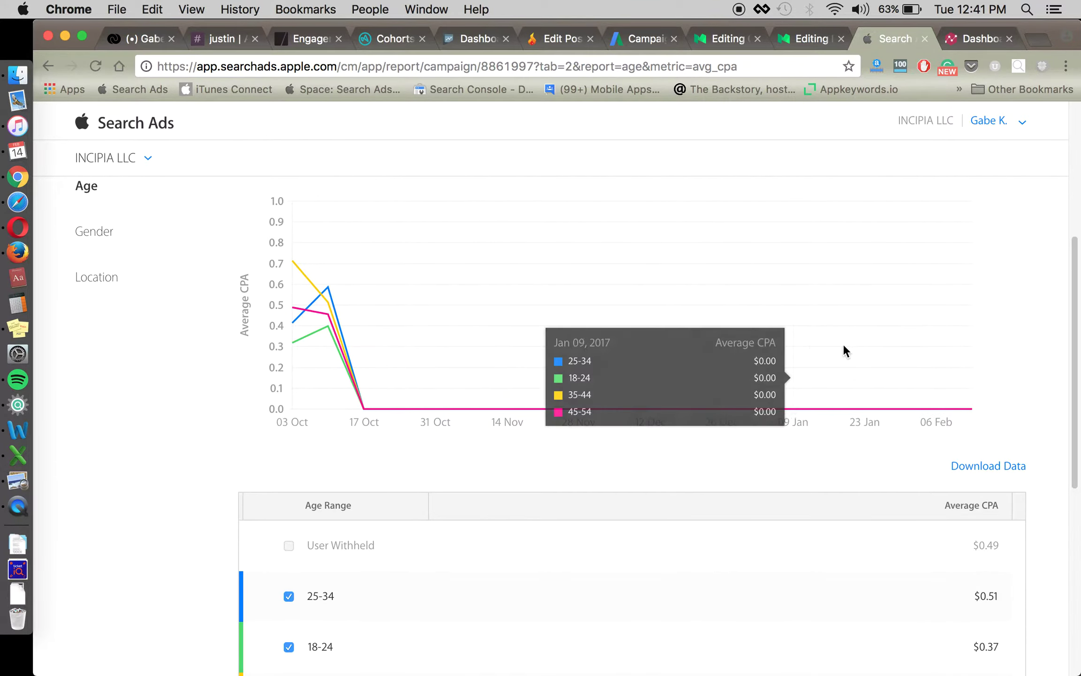
pyautogui.scroll(-5, 798, 469)
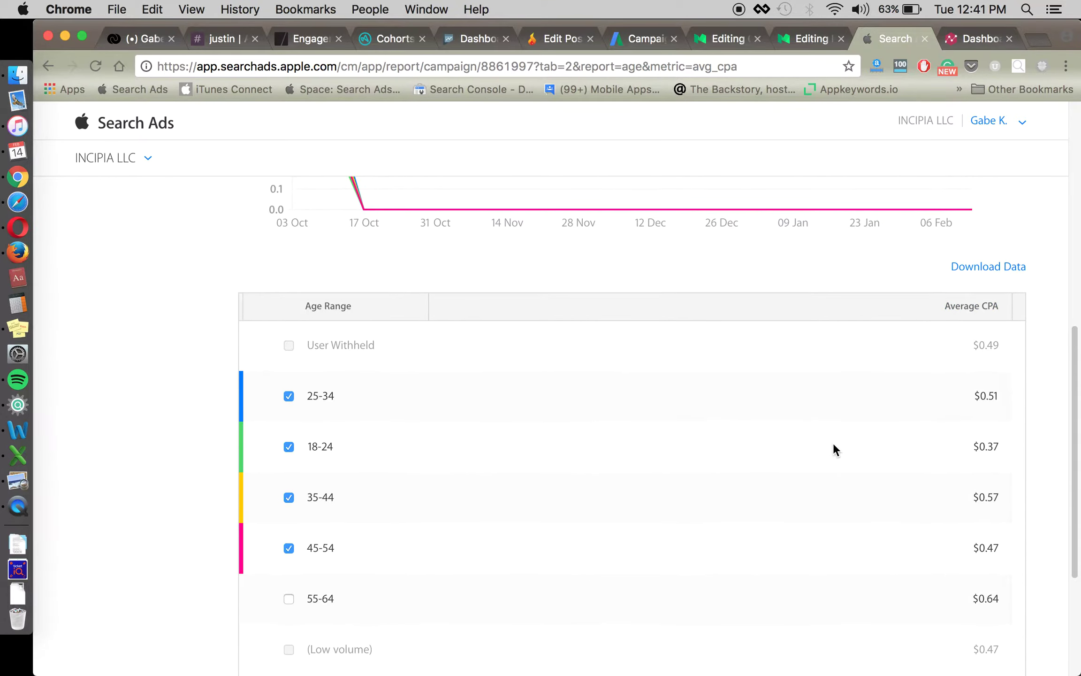
pyautogui.scroll(-2, 822, 439)
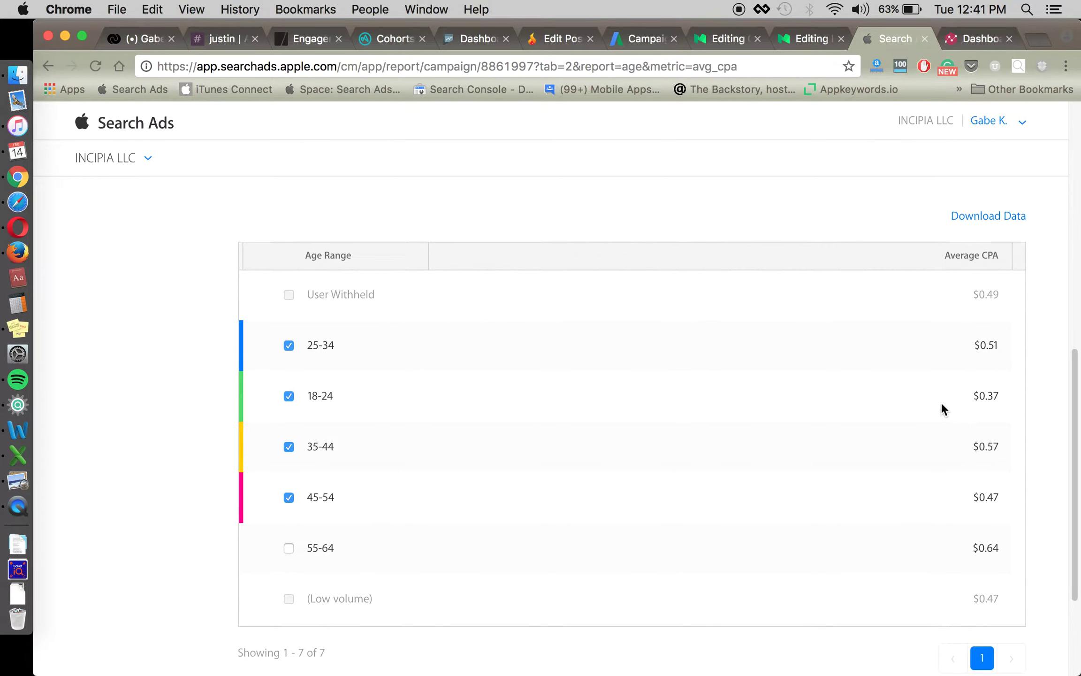
pyautogui.scroll(-1, 941, 402)
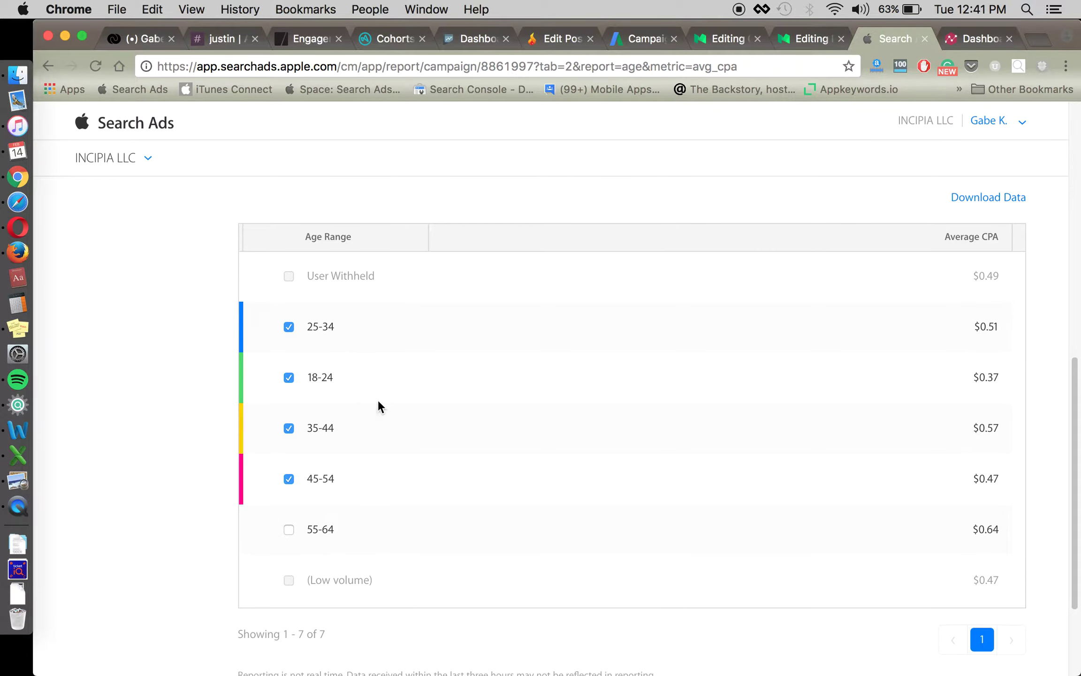
pyautogui.scroll(5, 471, 461)
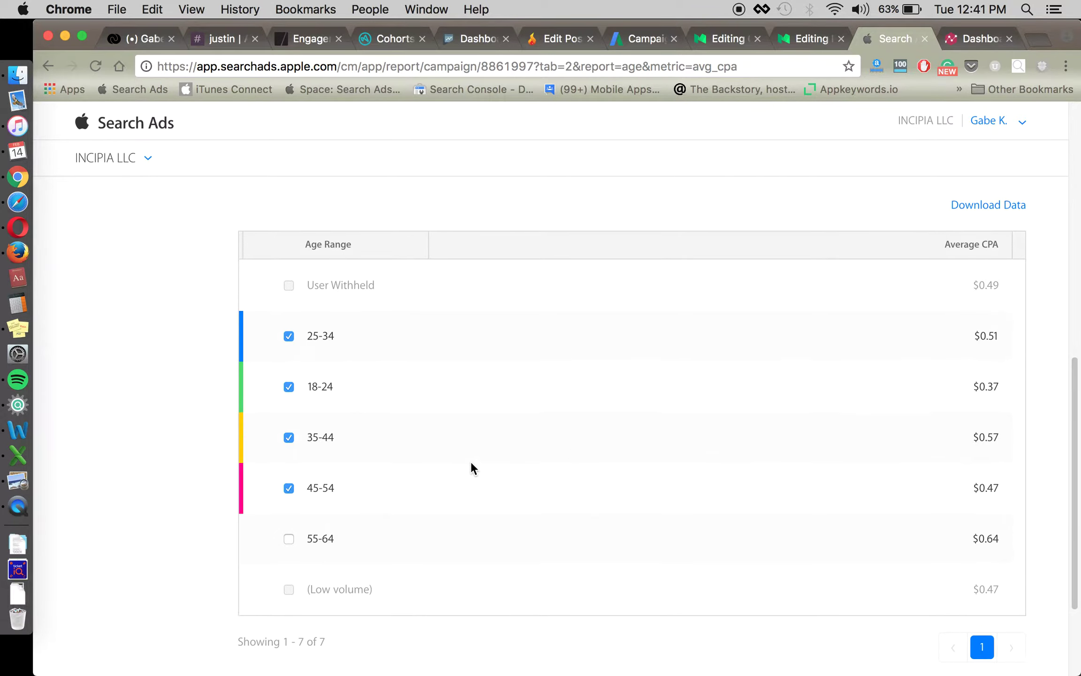
pyautogui.moveTo(295, 299)
pyautogui.scroll(5, 334, 300)
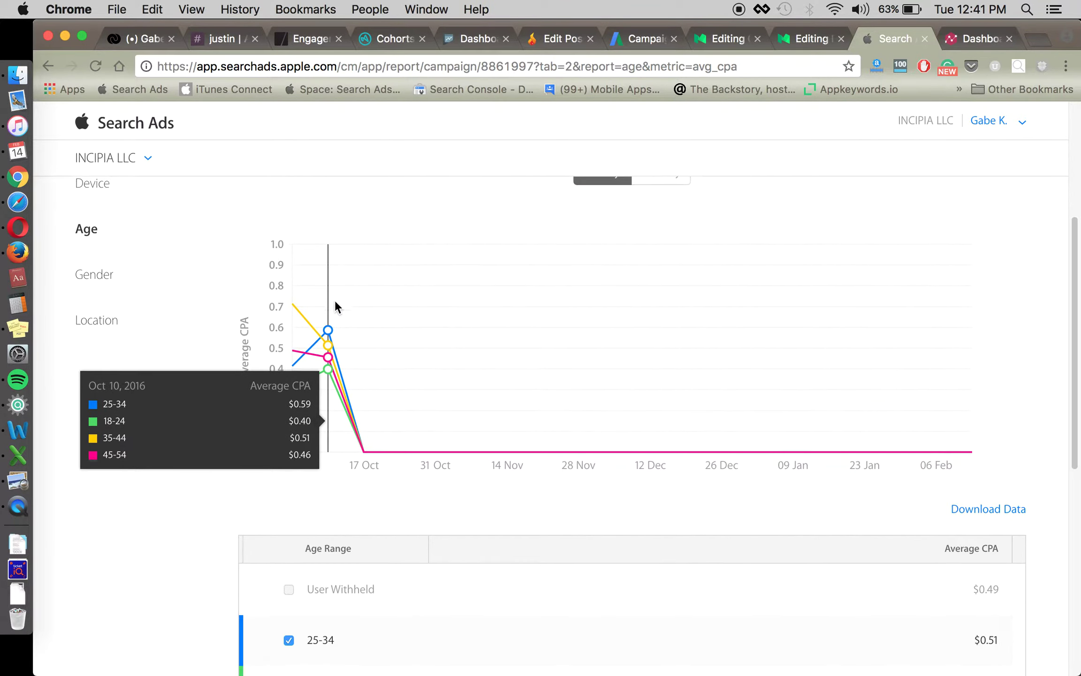
pyautogui.scroll(-10, 516, 422)
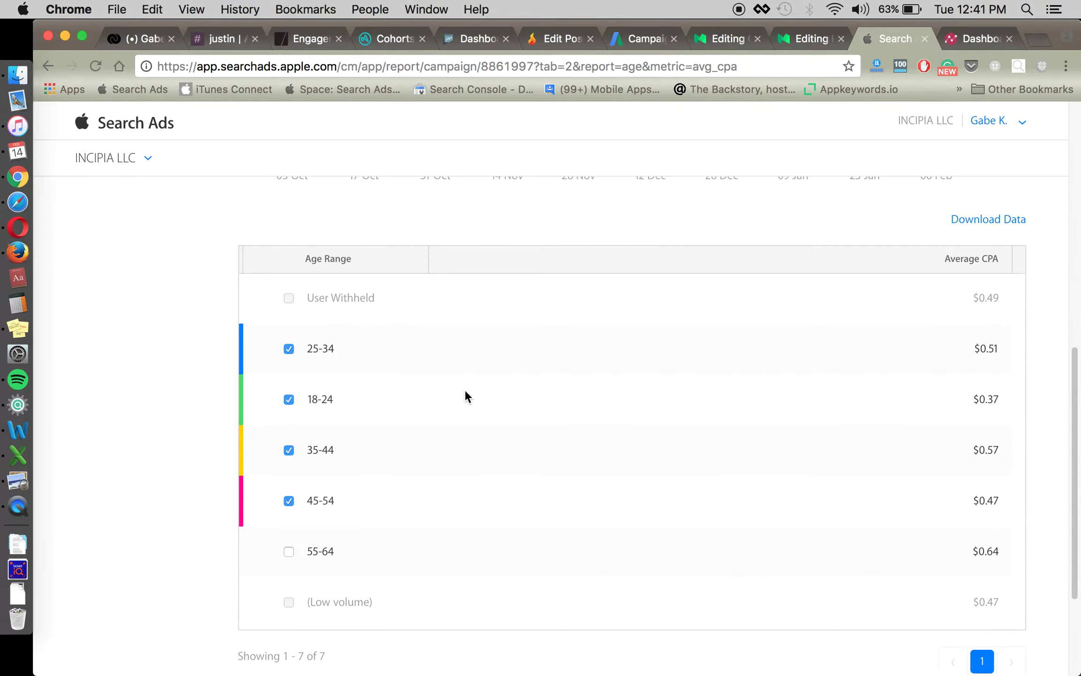
pyautogui.scroll(-1, 554, 445)
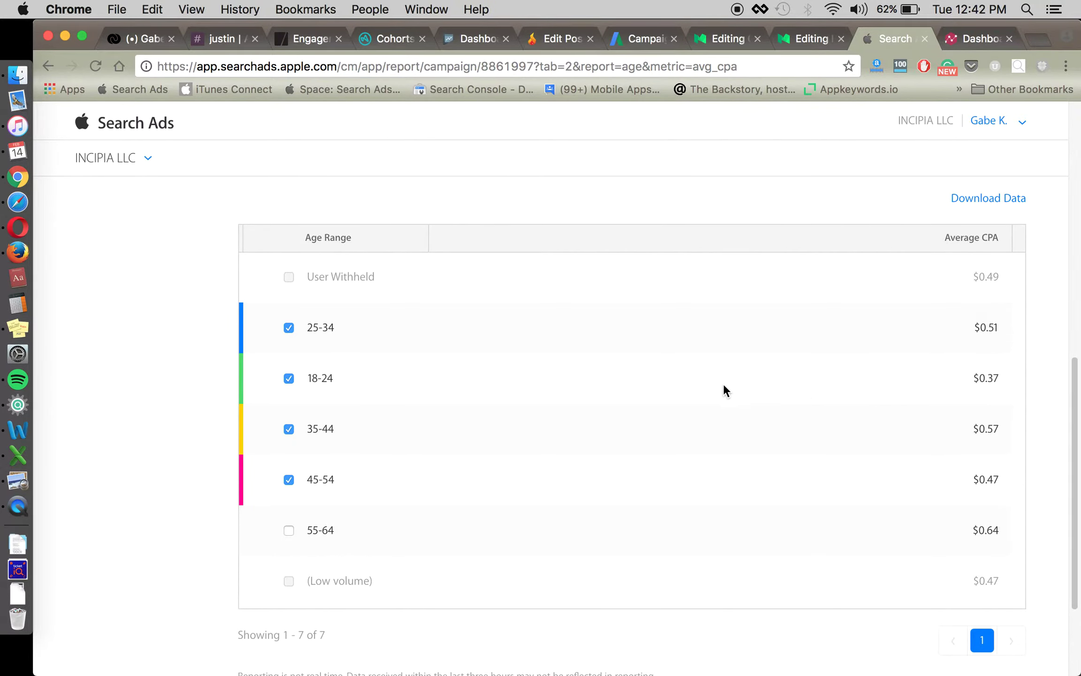
pyautogui.scroll(5, 646, 389)
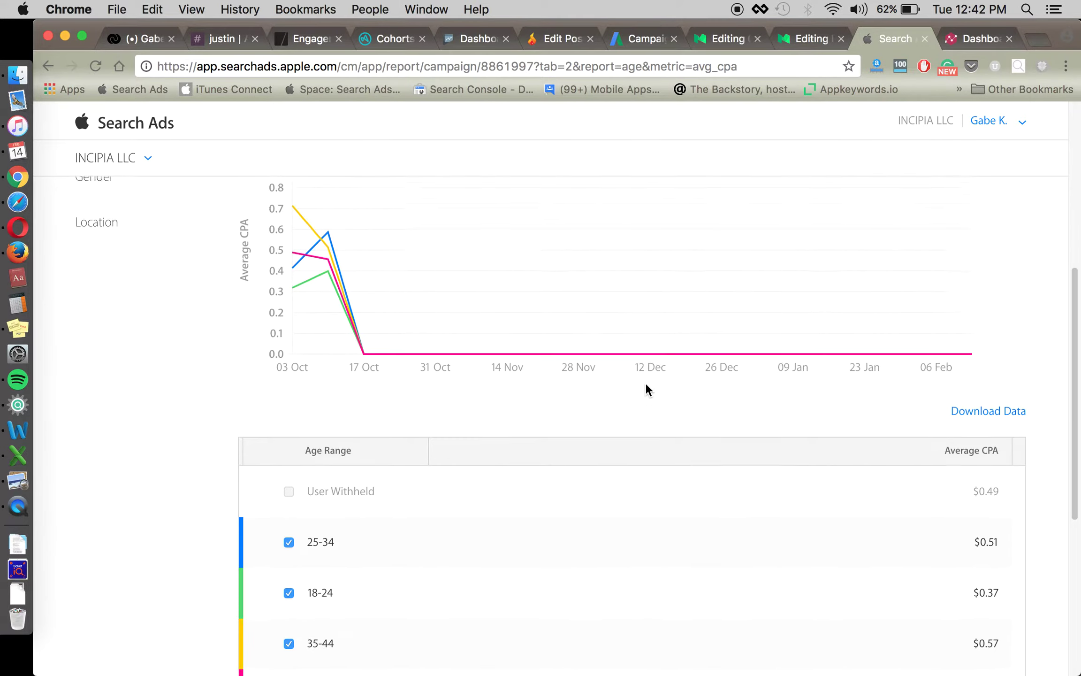
pyautogui.scroll(-4, 646, 385)
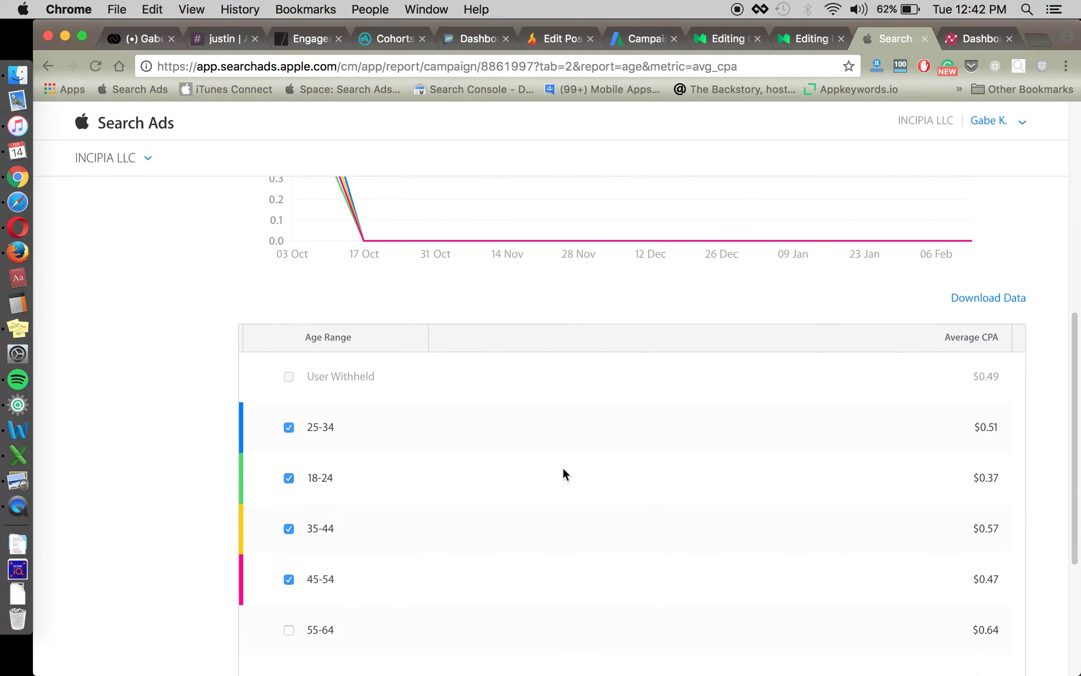
pyautogui.scroll(-1, 483, 429)
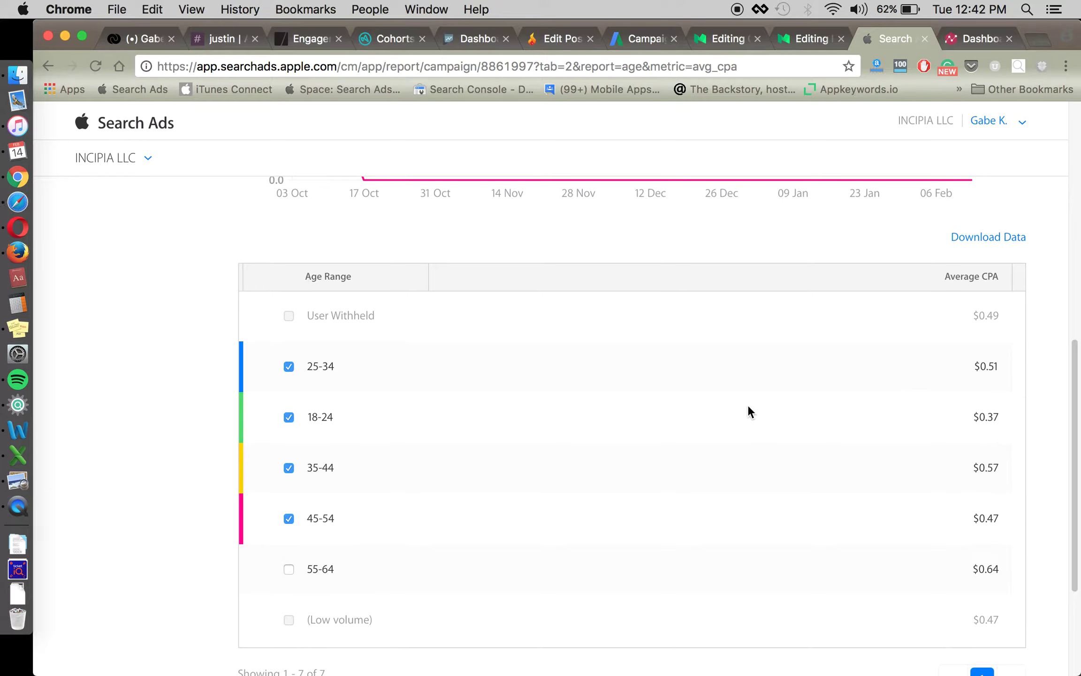
pyautogui.scroll(-1, 748, 412)
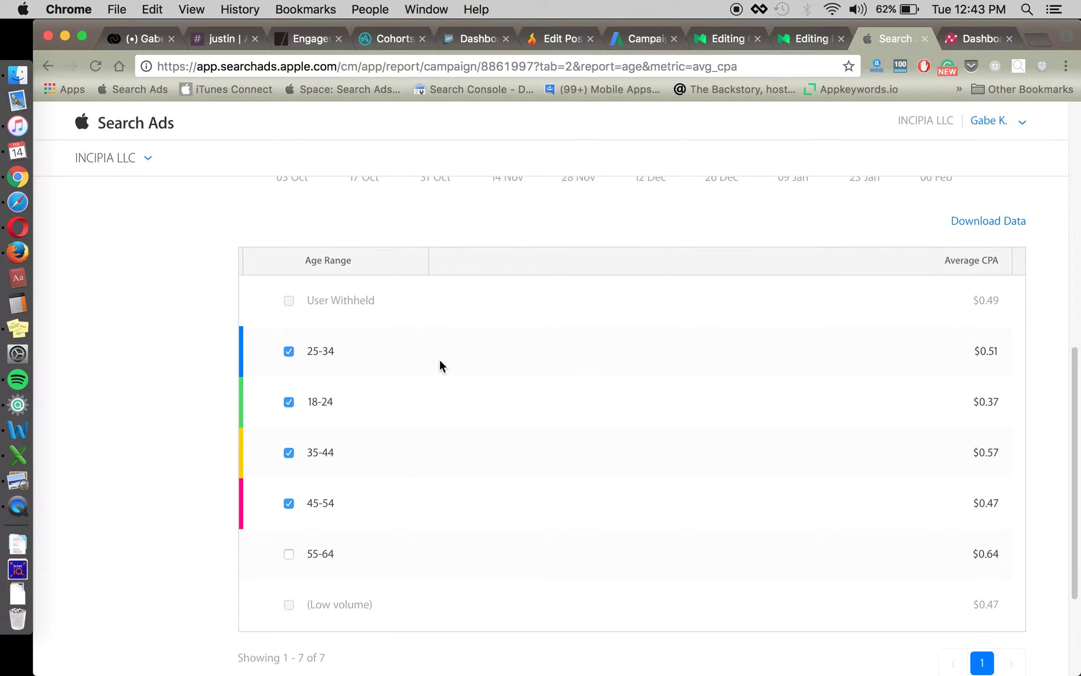
pyautogui.scroll(1, 440, 359)
pyautogui.scroll(2, 436, 370)
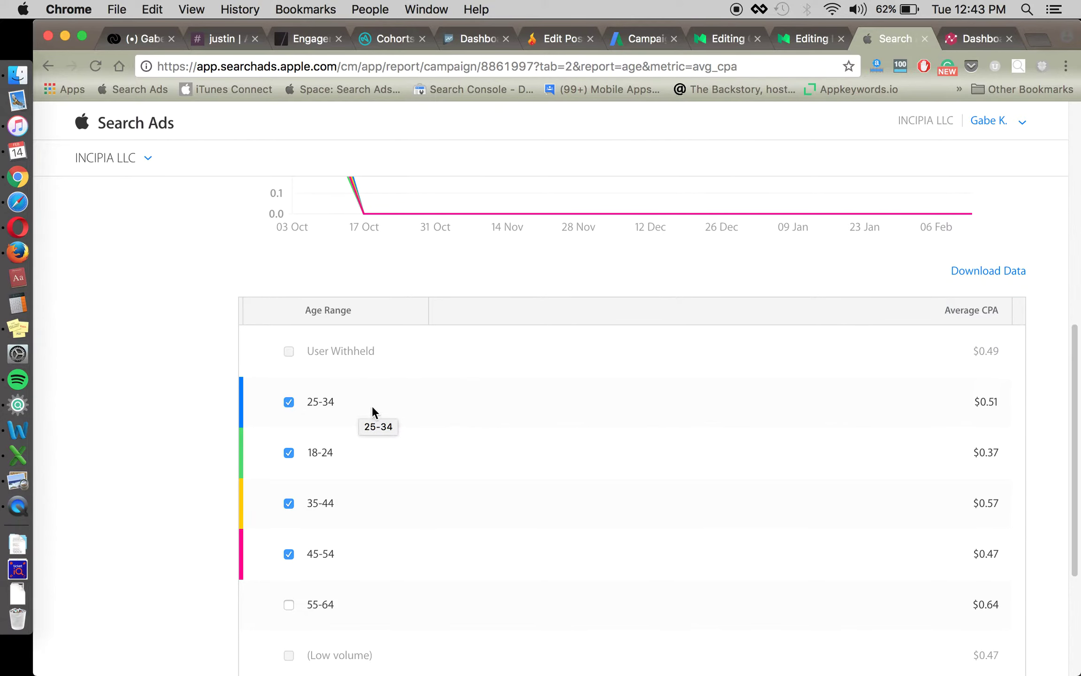
pyautogui.scroll(10, 392, 453)
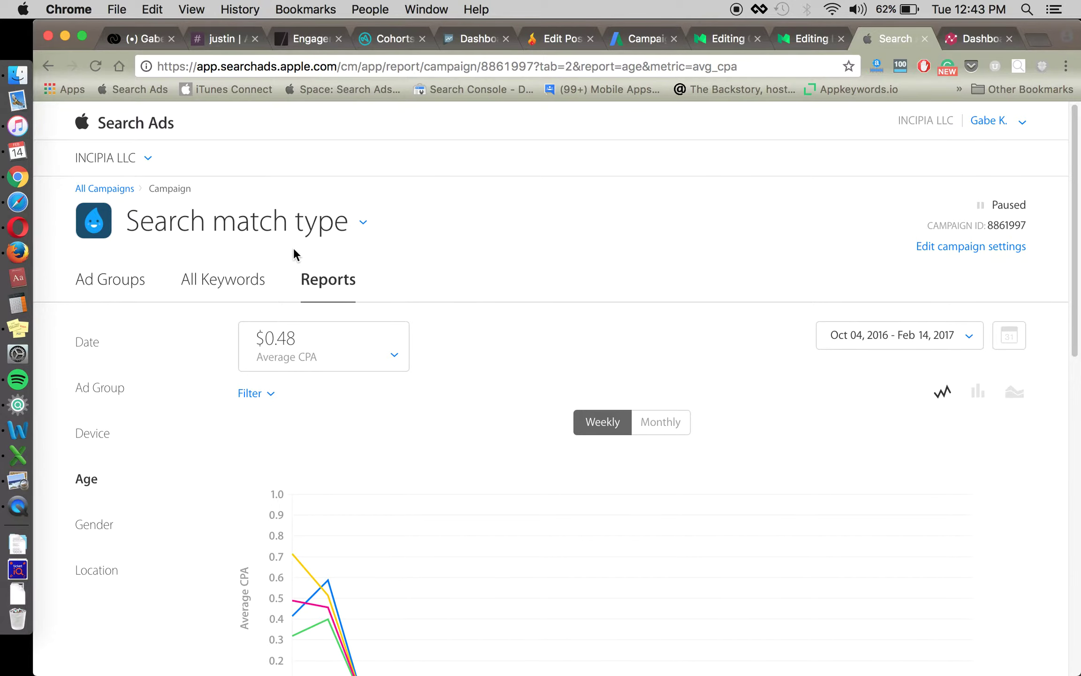
pyautogui.click(130, 280)
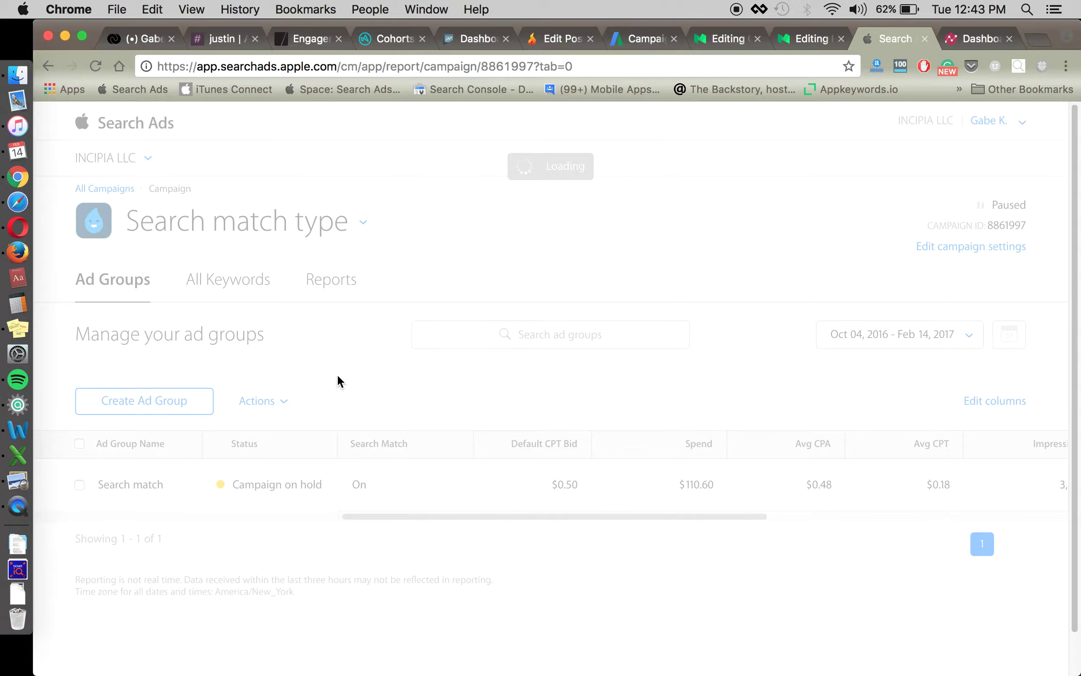
# Start a new ad group and set its Demographics age range to 18–24.
pyautogui.click(194, 406)
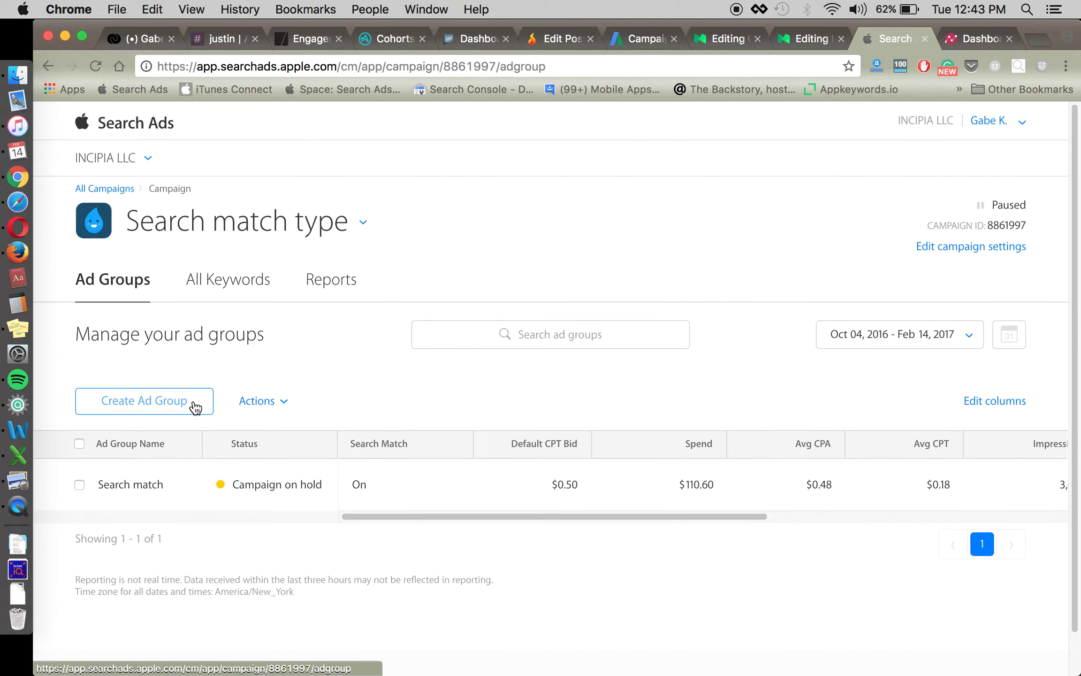
pyautogui.scroll(-3, 401, 375)
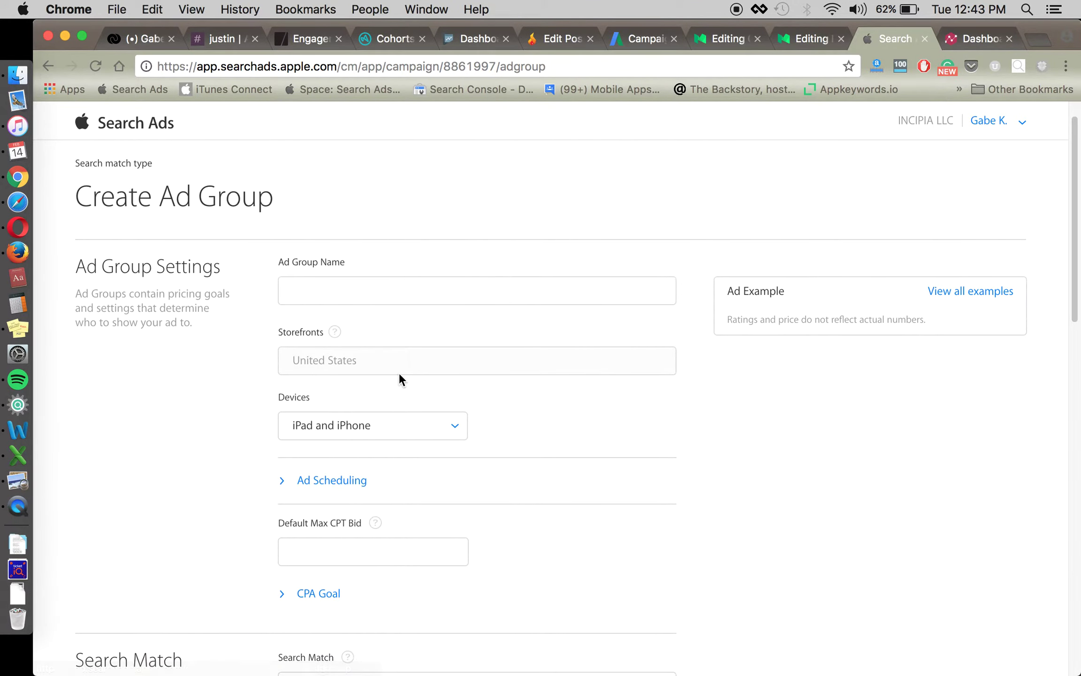
pyautogui.scroll(-10, 197, 441)
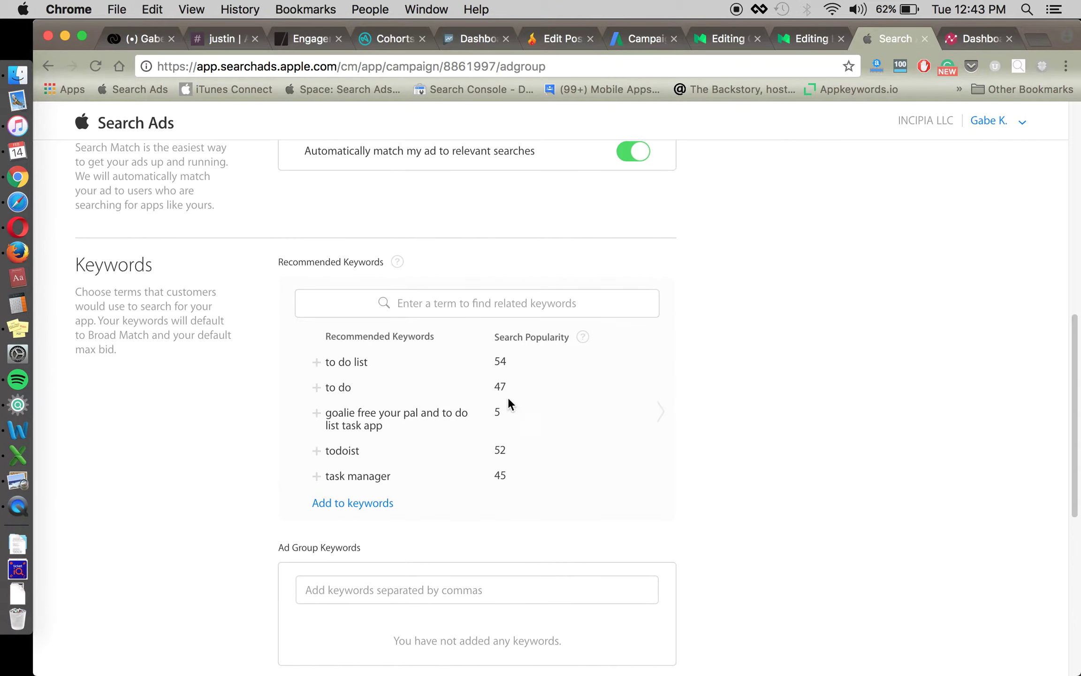
pyautogui.scroll(-7, 275, 412)
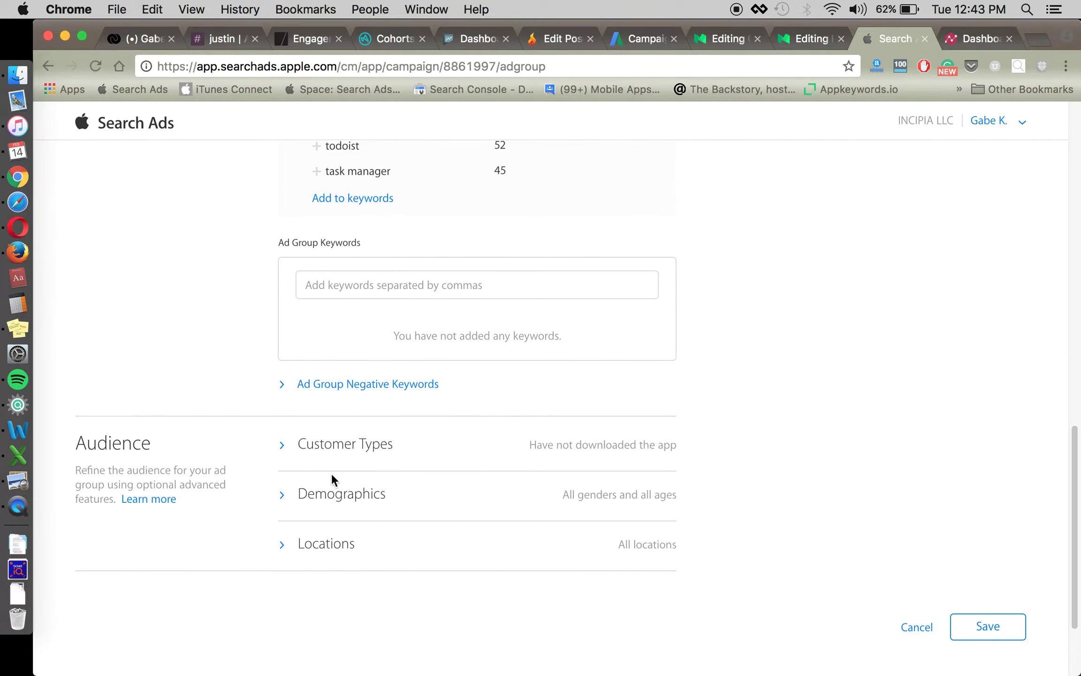
pyautogui.scroll(-2, 343, 474)
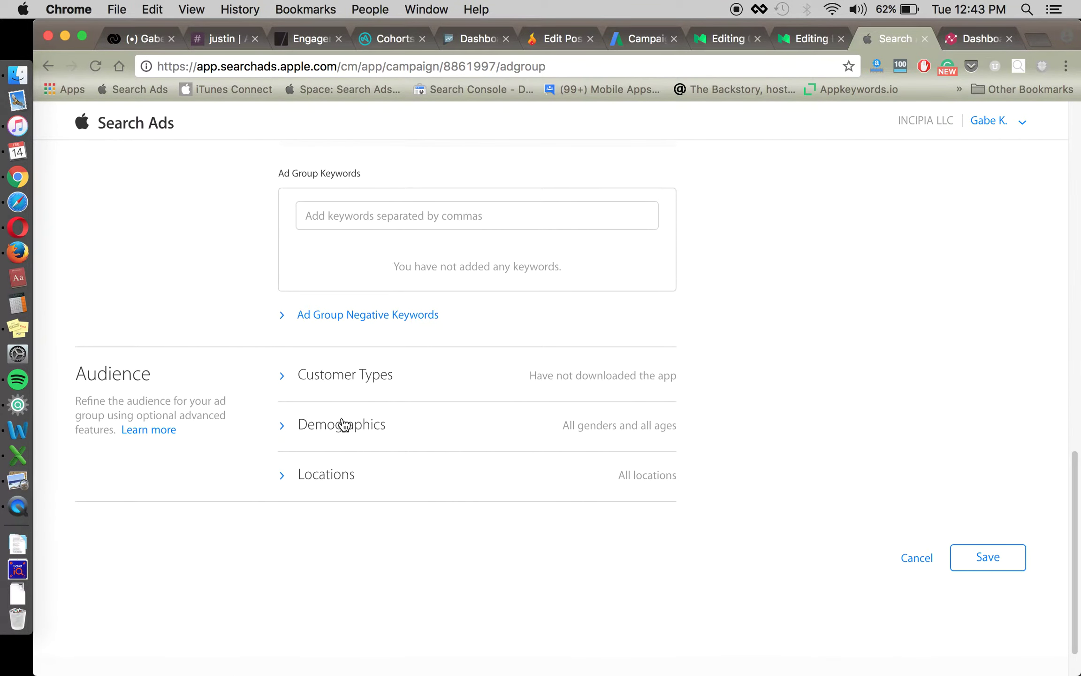
pyautogui.click(346, 425)
pyautogui.scroll(-5, 352, 460)
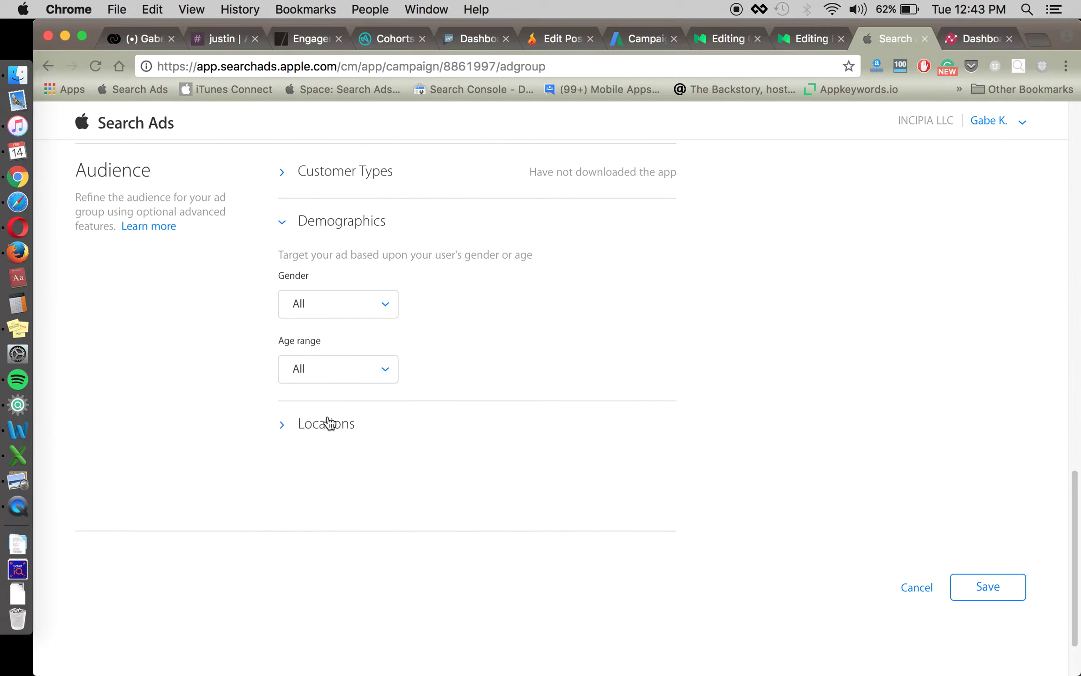
pyautogui.click(328, 423)
pyautogui.scroll(-2, 263, 390)
pyautogui.click(314, 284)
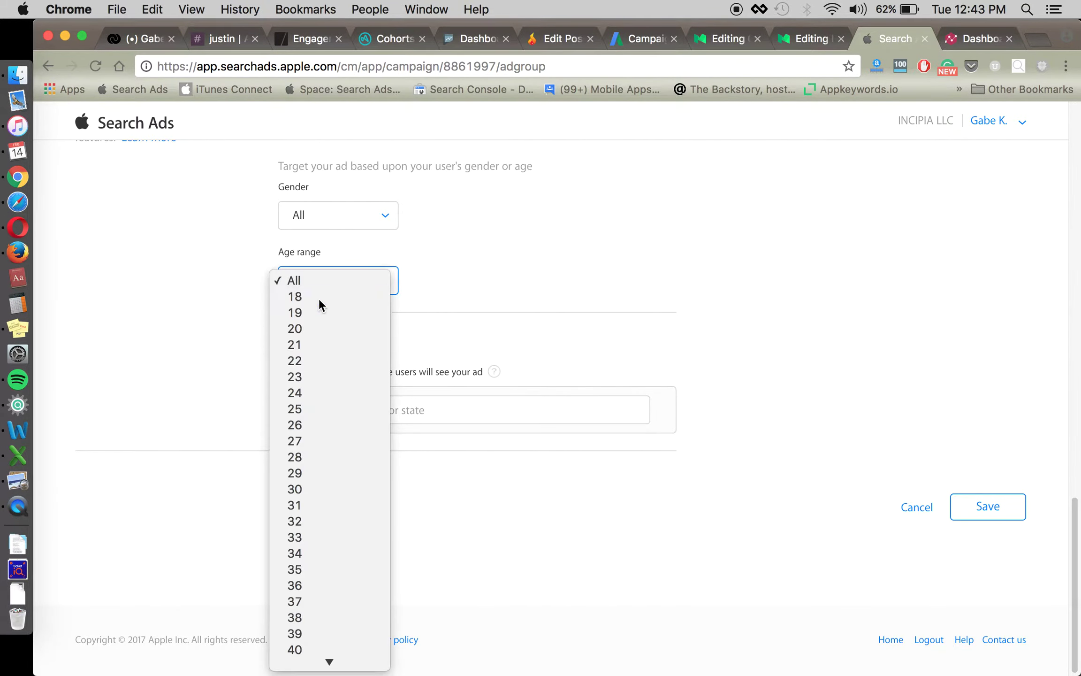
pyautogui.click(421, 304)
pyautogui.click(454, 280)
pyautogui.scroll(6, 473, 148)
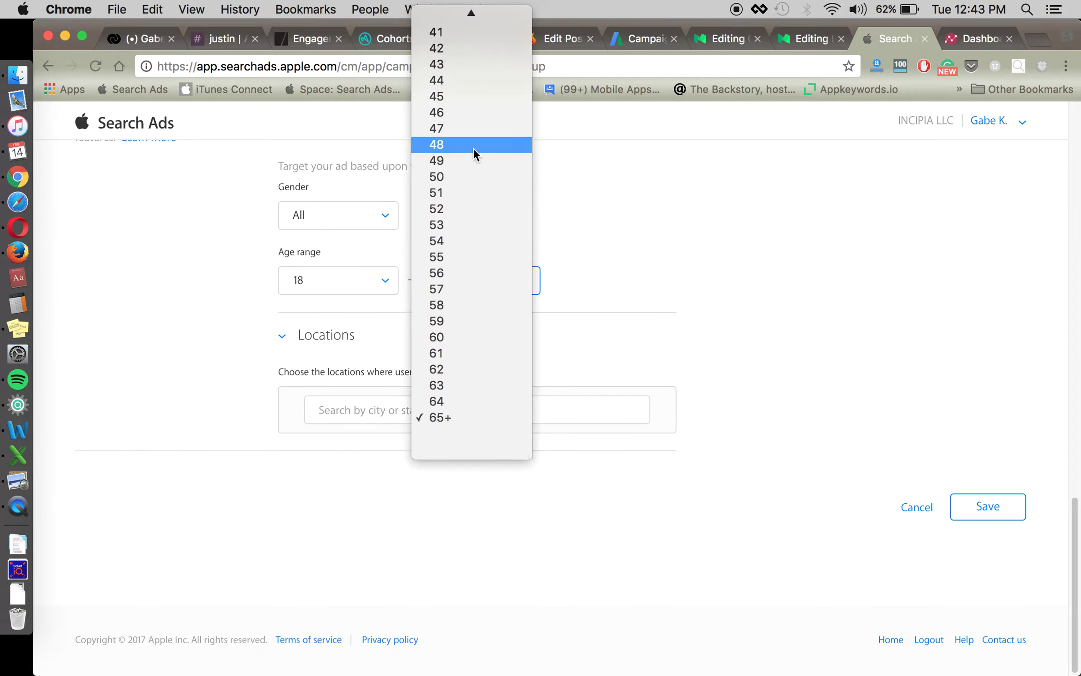
pyautogui.scroll(4, 473, 148)
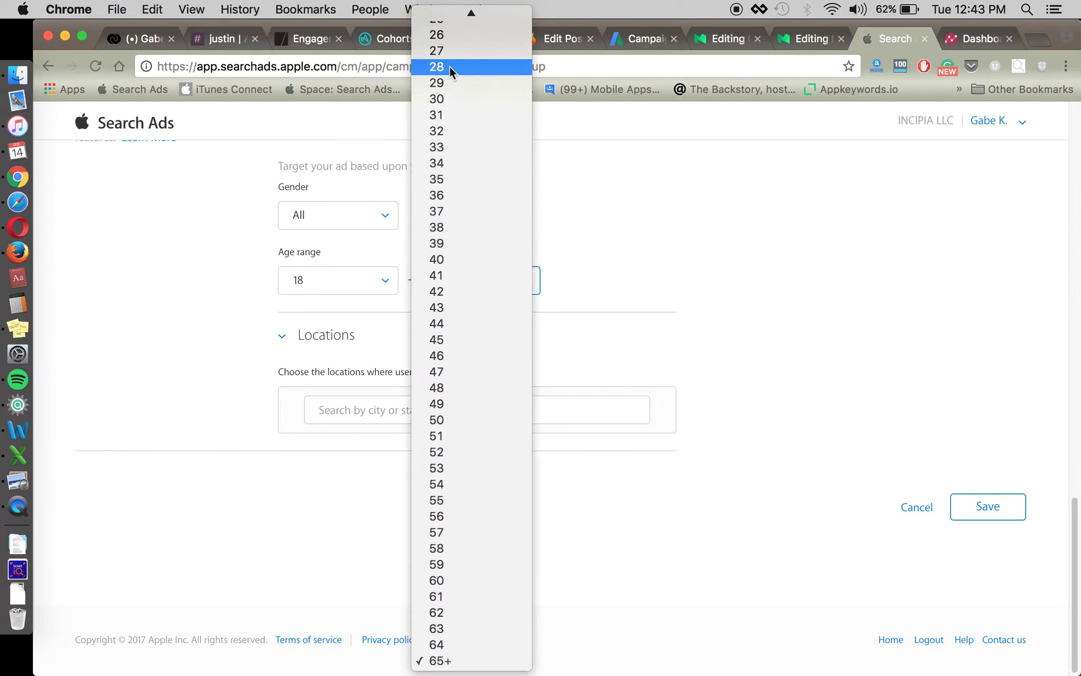
pyautogui.scroll(2, 447, 74)
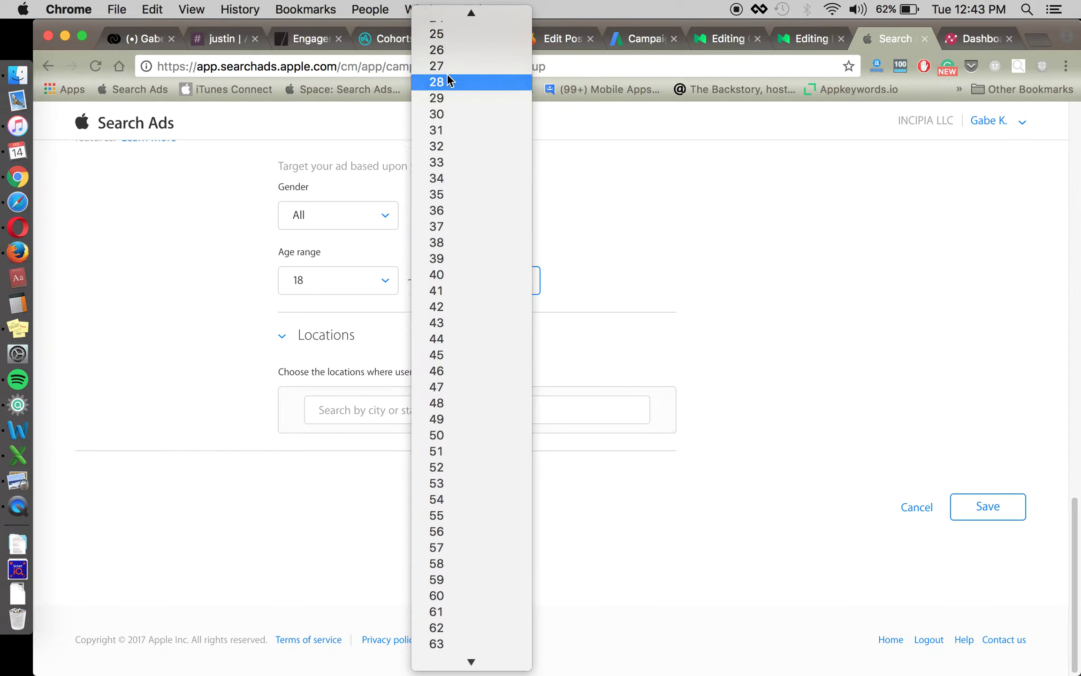
pyautogui.scroll(2, 452, 42)
pyautogui.click(454, 46)
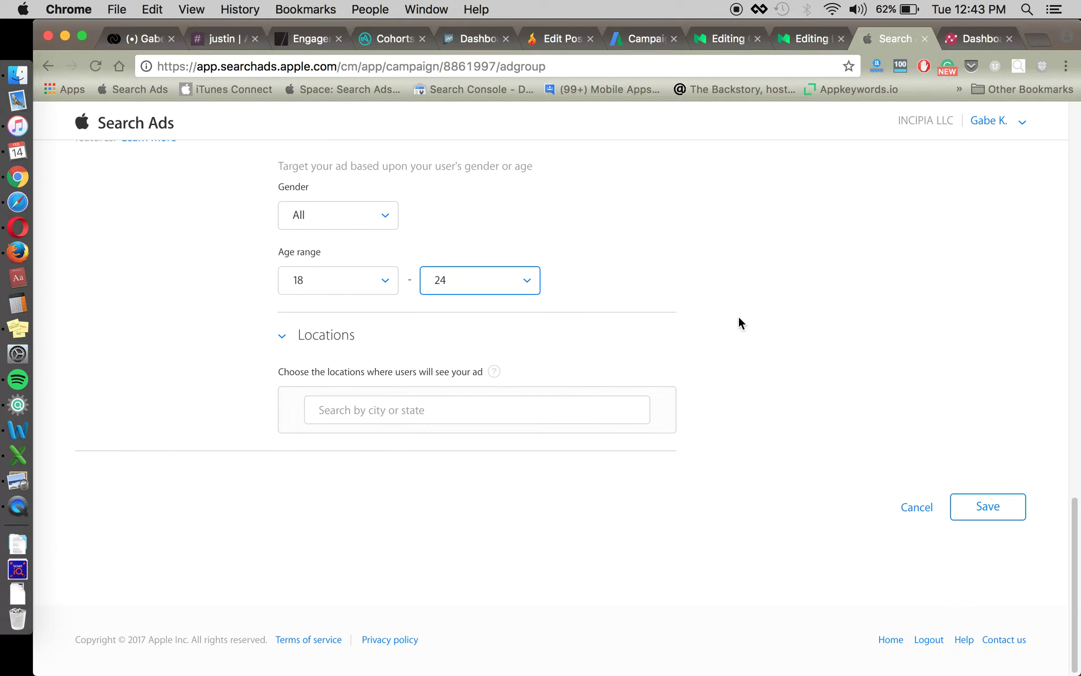
# Name the ad group '18-24 Search Match', give it a $0.50 default max CPT bid, and save.
pyautogui.click(999, 513)
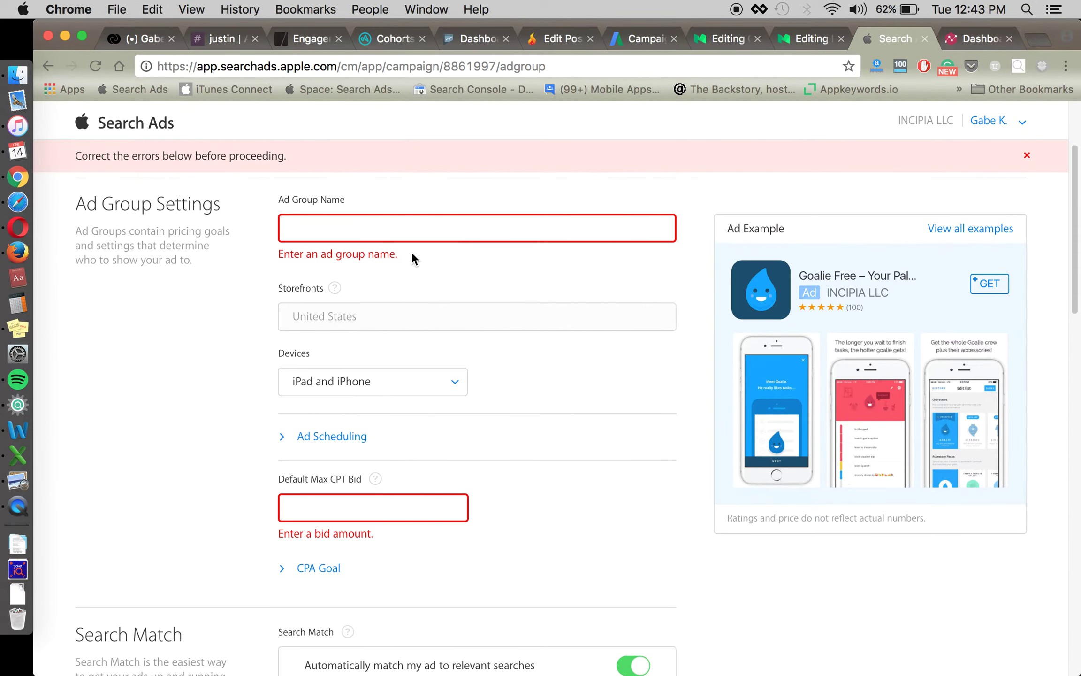
pyautogui.click(402, 230)
pyautogui.write('18-24')
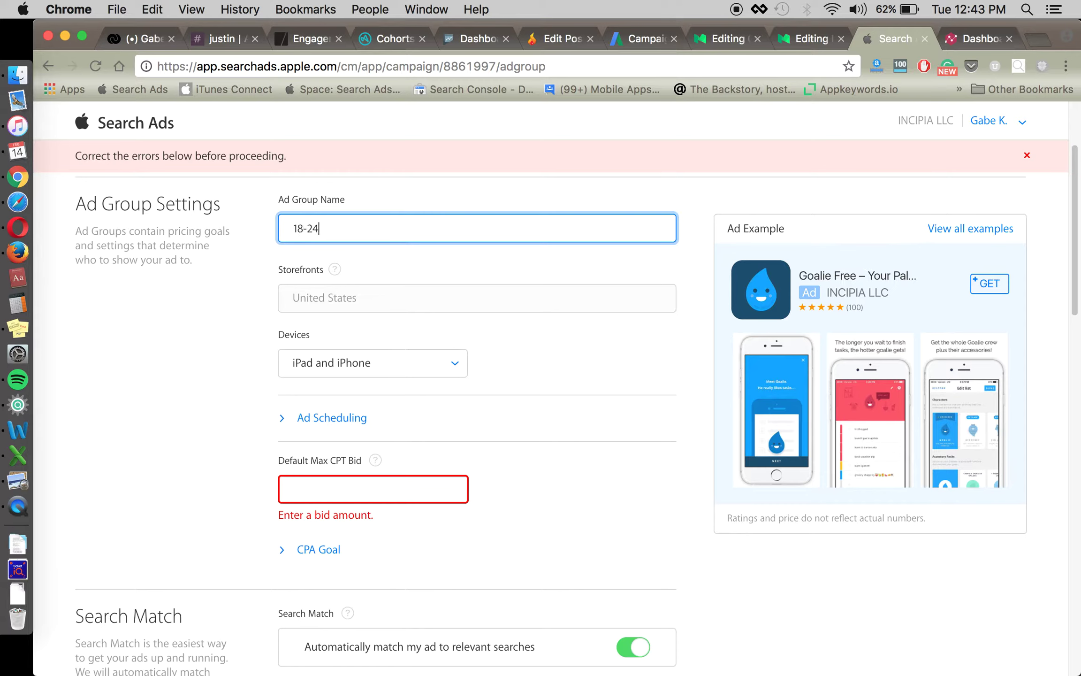
pyautogui.write(' Search Match')
pyautogui.click(408, 494)
pyautogui.write('.50')
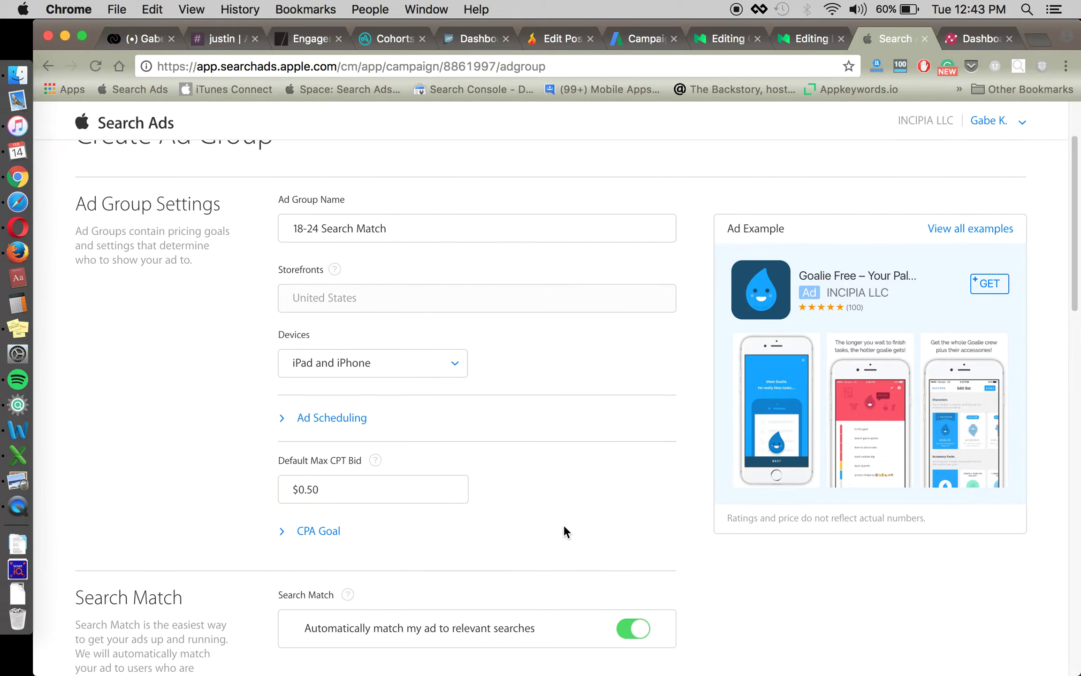
pyautogui.scroll(-10, 749, 636)
pyautogui.click(975, 504)
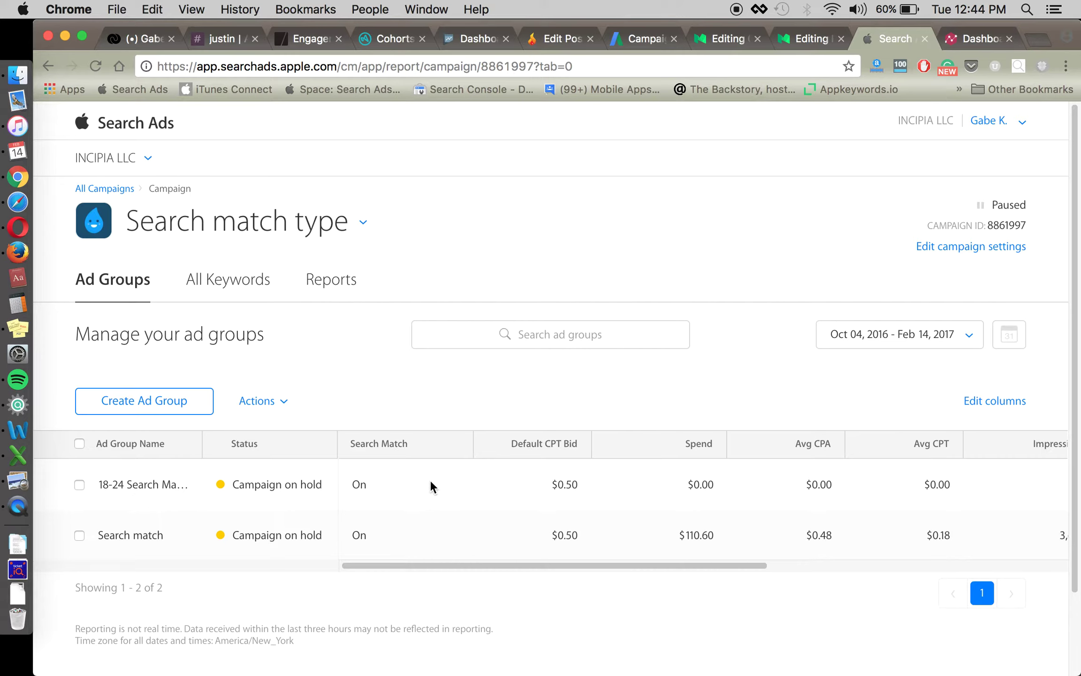
pyautogui.click(132, 535)
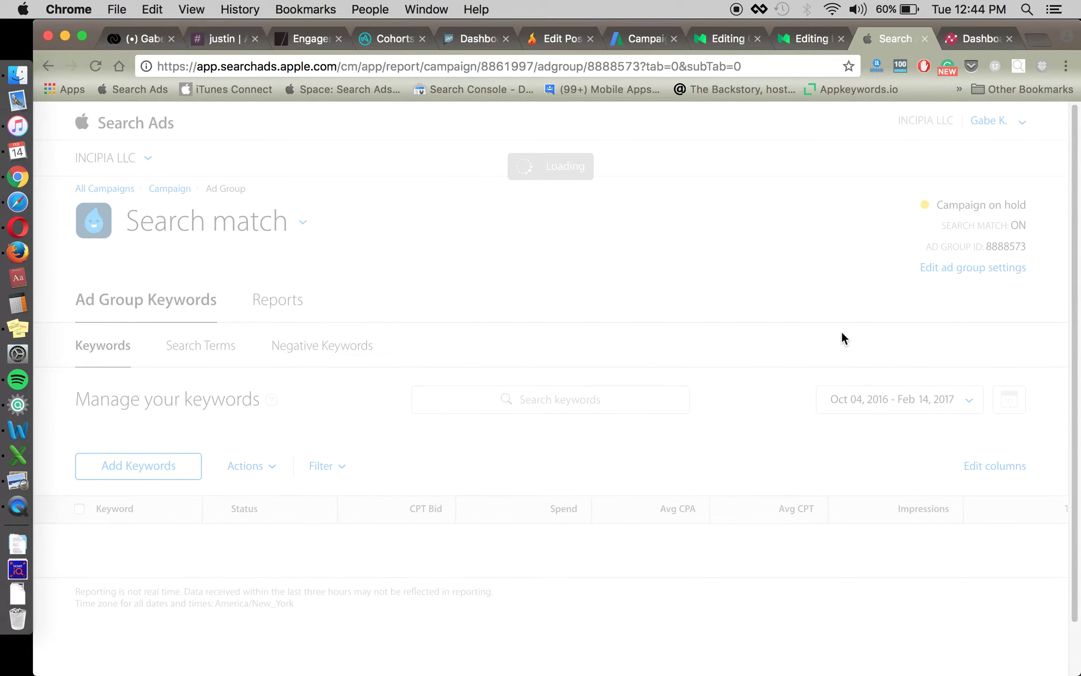
# In the Search match ad group's settings, set the age range to 25–65+.
pyautogui.click(945, 272)
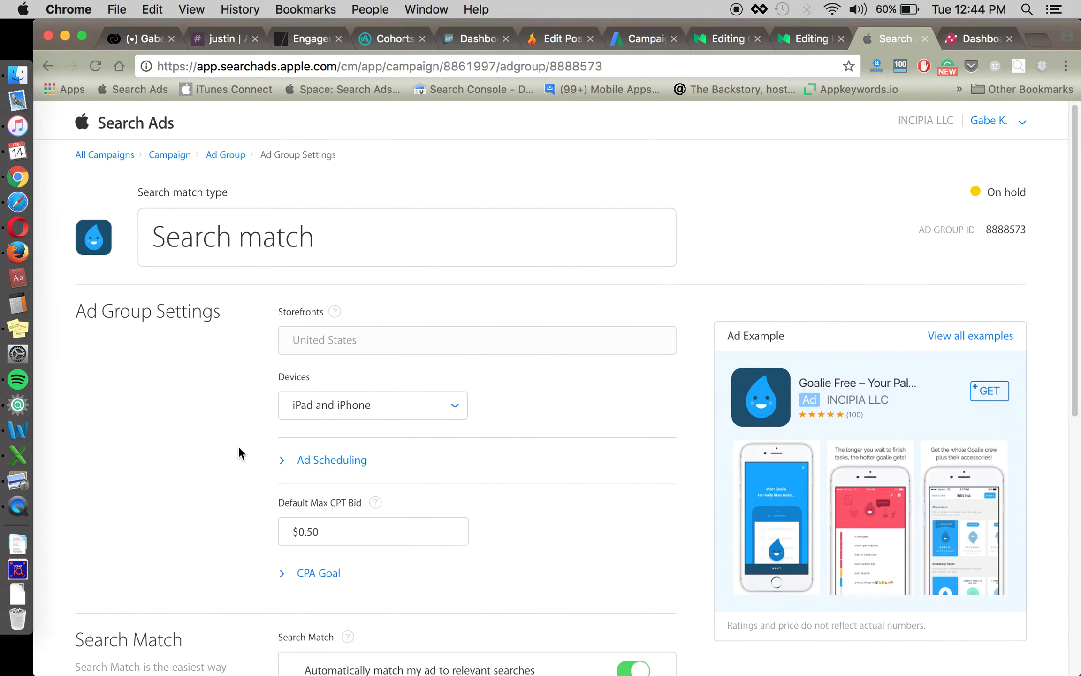
pyautogui.scroll(-3, 238, 446)
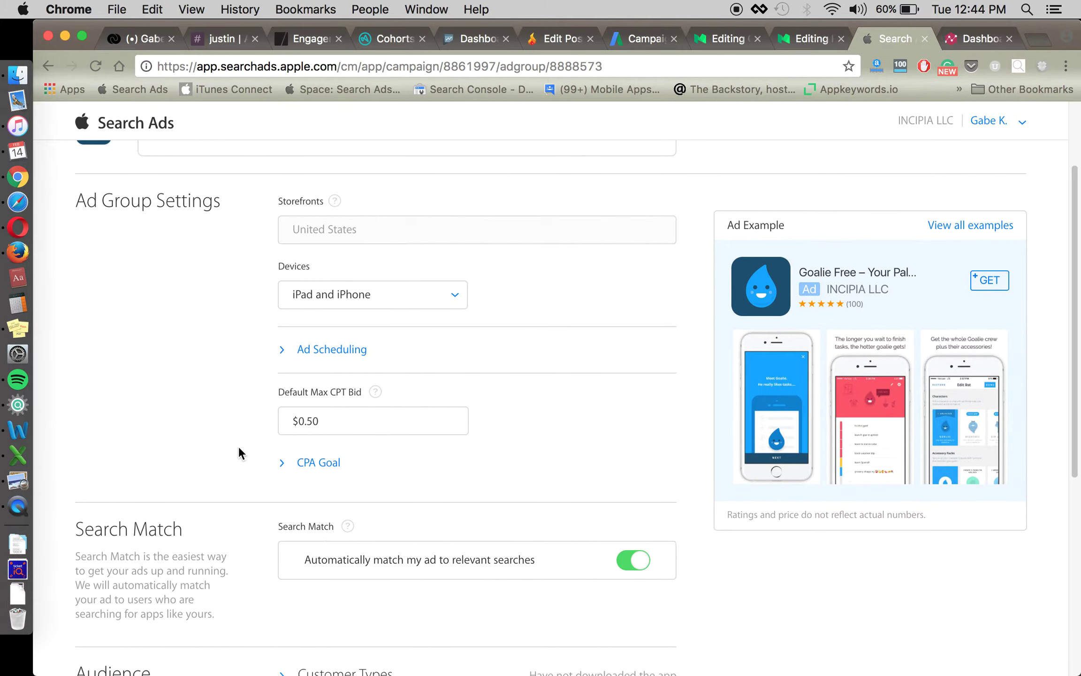
pyautogui.scroll(-7, 562, 425)
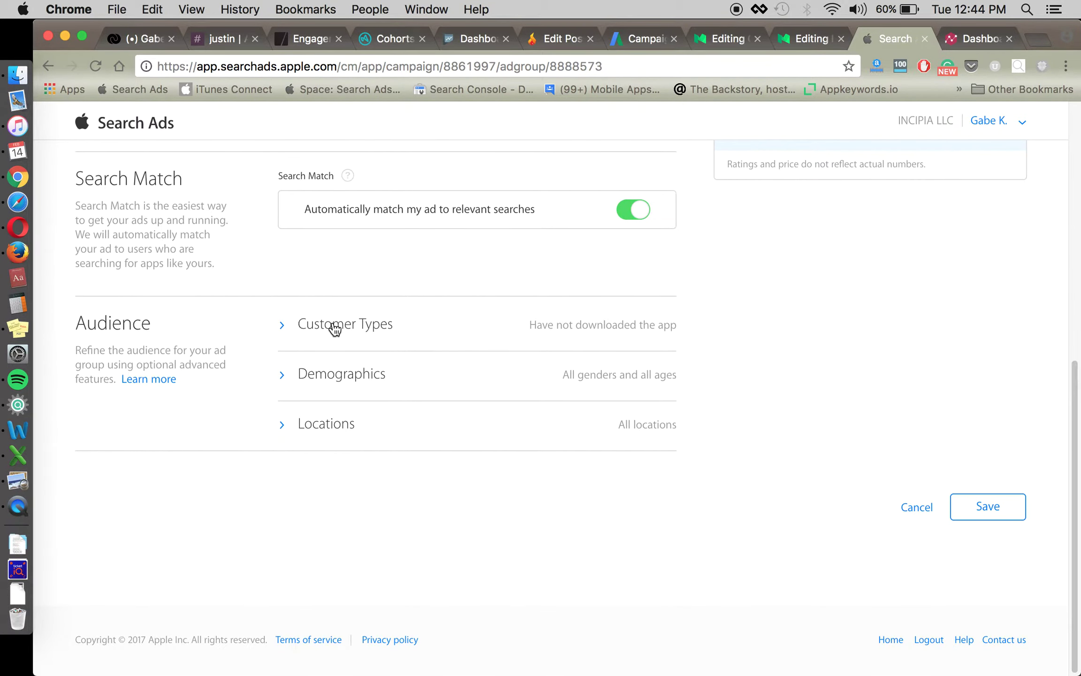
pyautogui.click(334, 377)
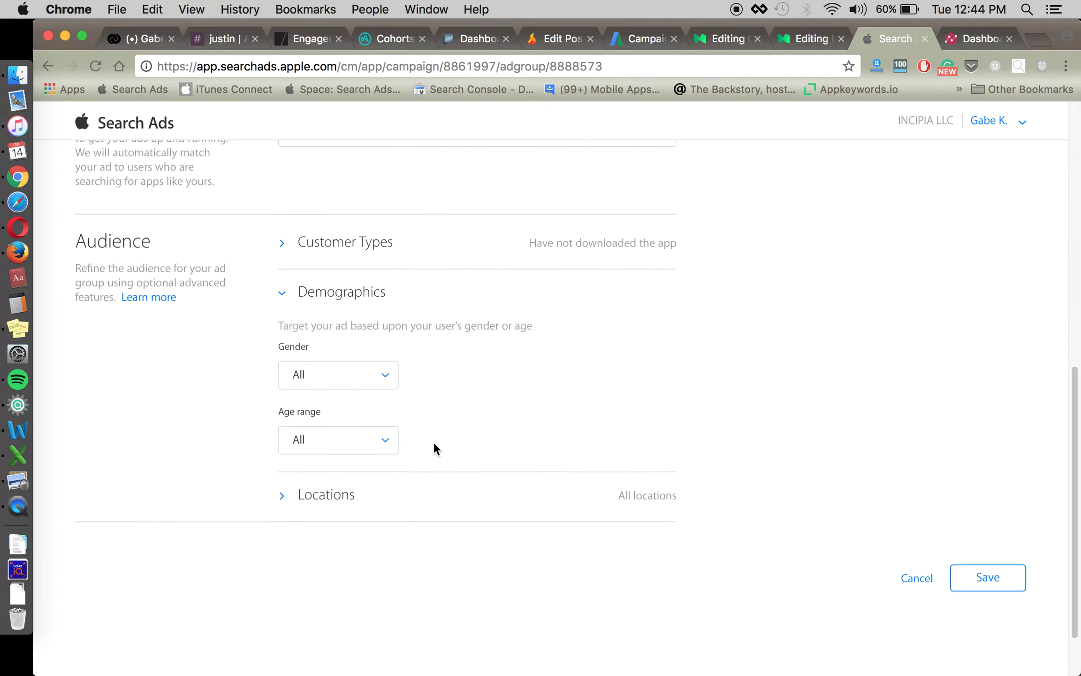
pyautogui.click(370, 368)
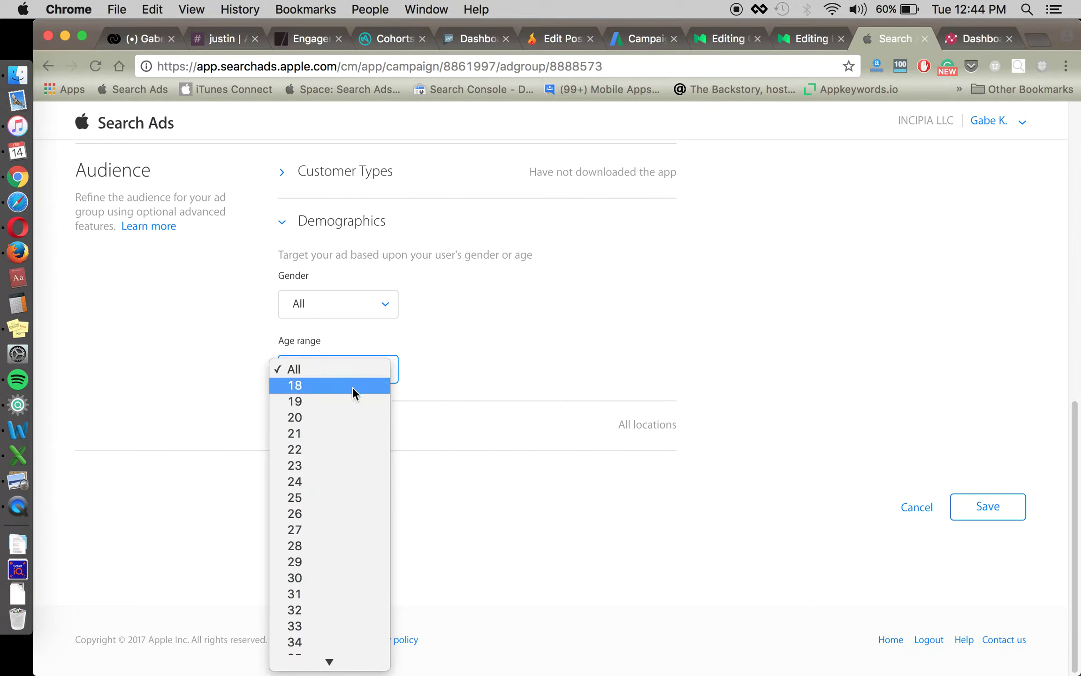
pyautogui.click(348, 498)
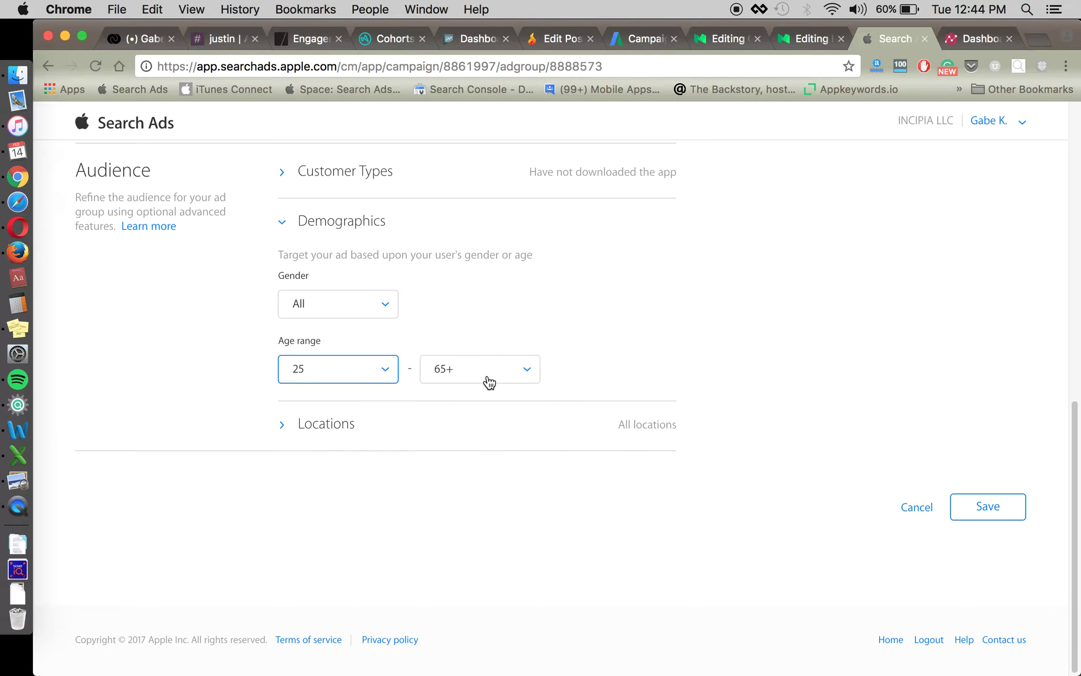
pyautogui.click(488, 377)
pyautogui.click(488, 374)
pyautogui.scroll(10, 563, 319)
pyautogui.scroll(-2, 429, 289)
# Rename the ad group to '25-65+ Search match' and save the settings.
pyautogui.click(355, 242)
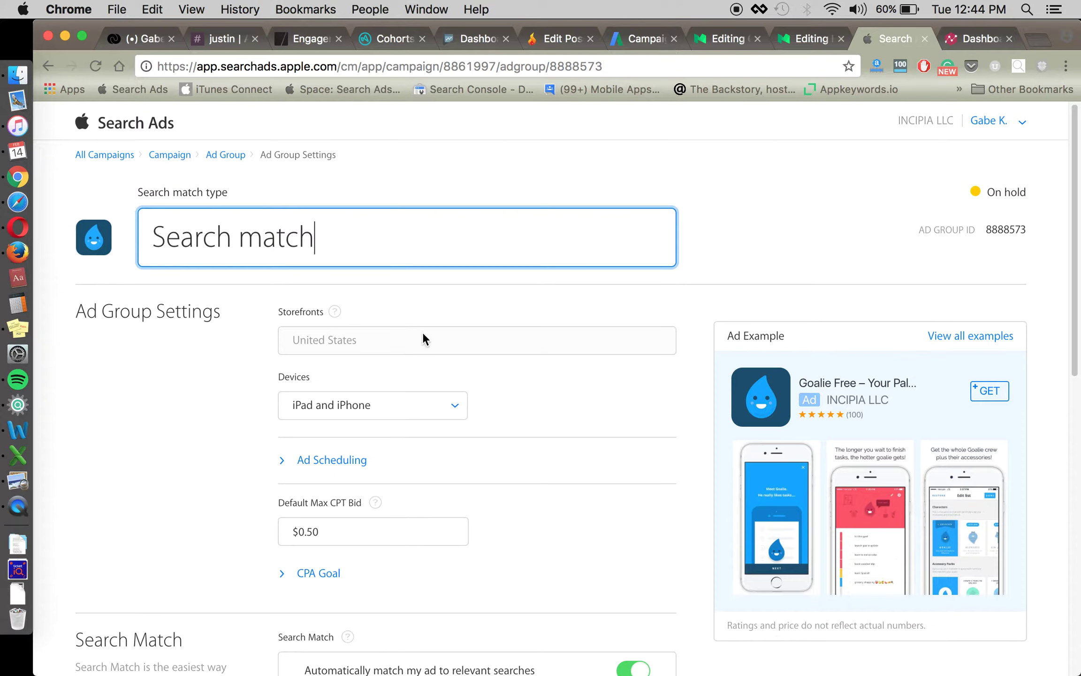
pyautogui.press('super+Left')
pyautogui.write('25-65+')
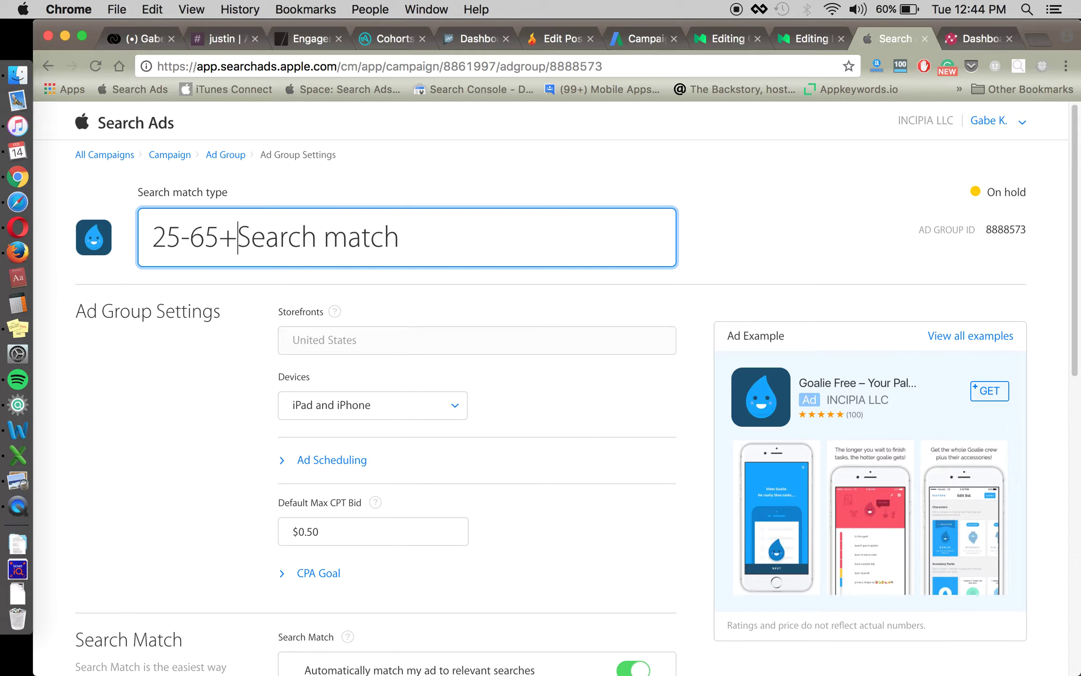
pyautogui.click(207, 397)
pyautogui.scroll(-15, 651, 489)
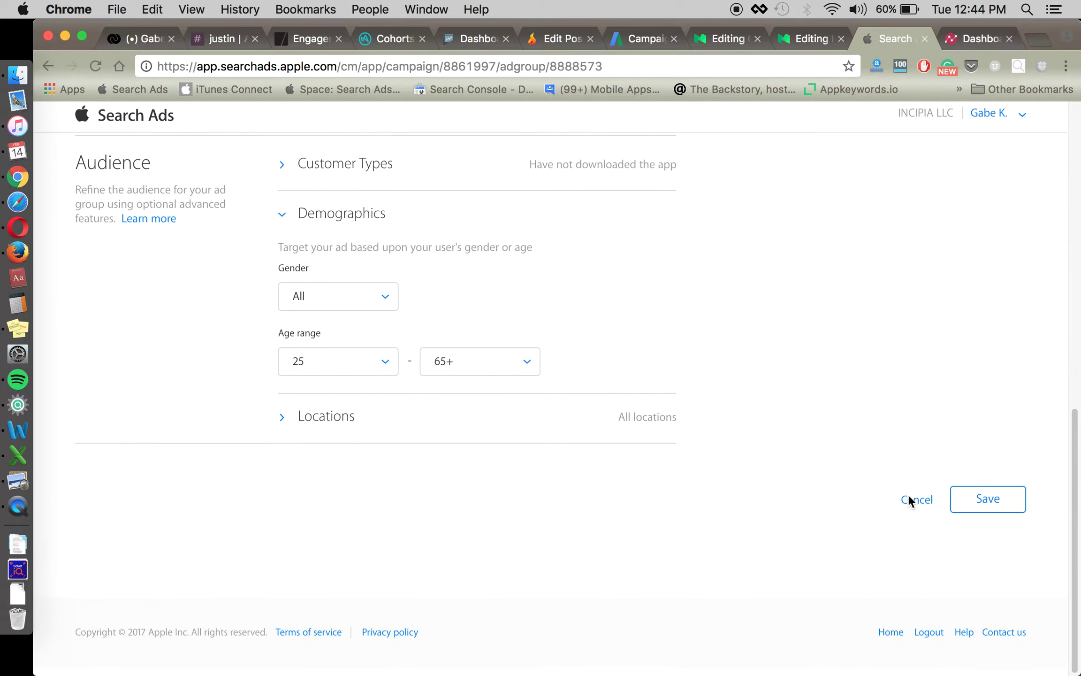
pyautogui.click(988, 507)
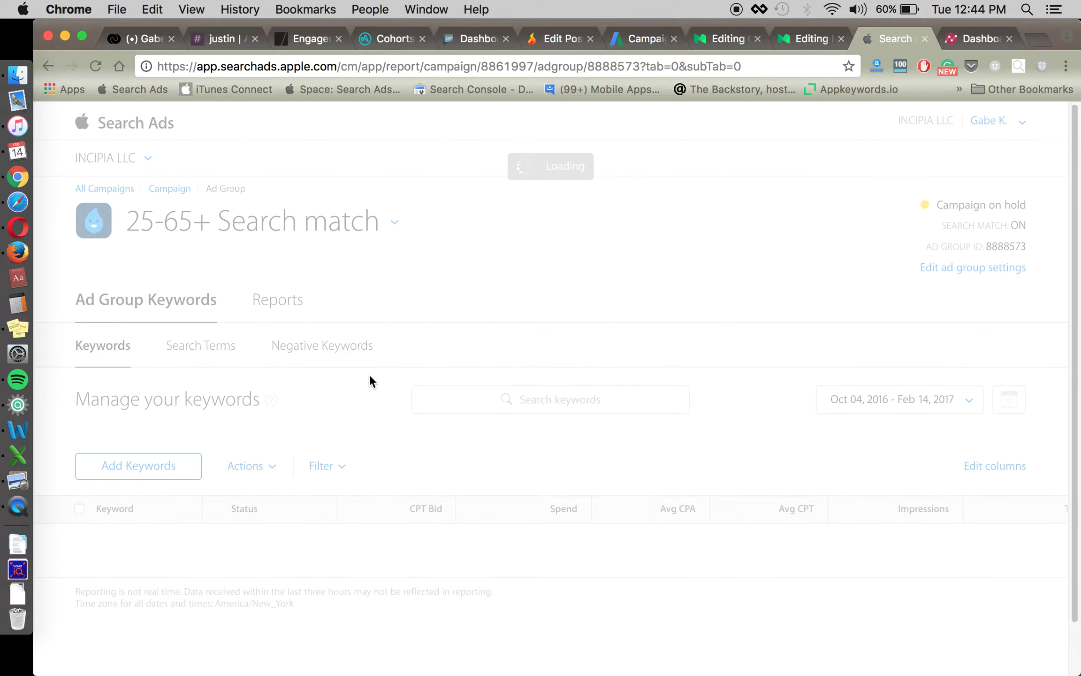
pyautogui.scroll(-3, 369, 379)
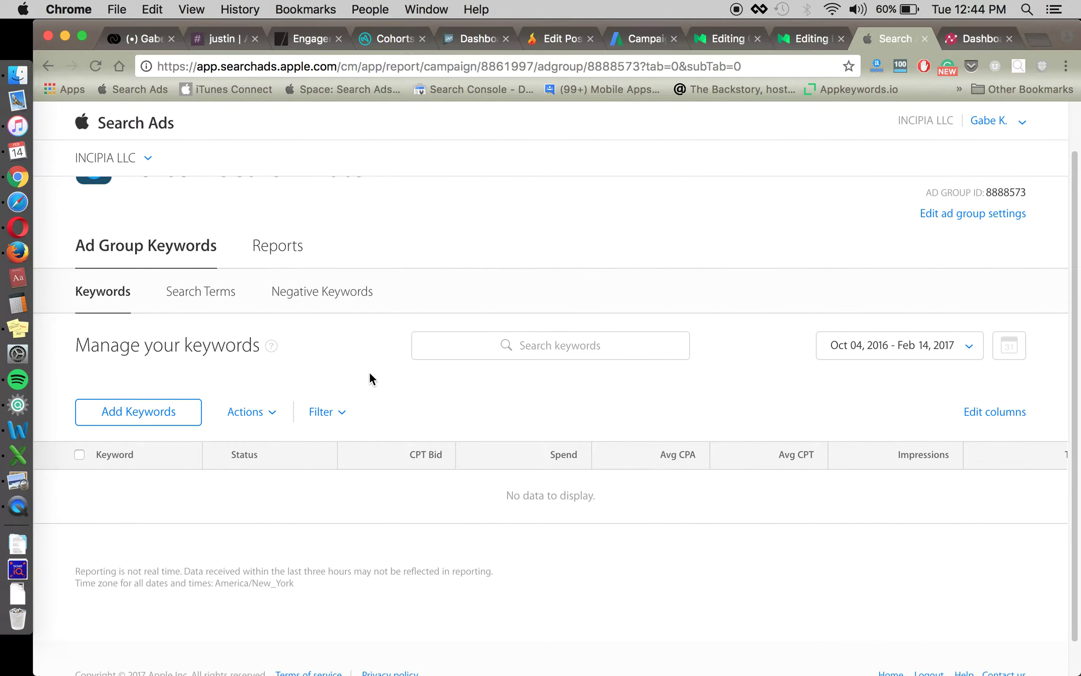
pyautogui.scroll(3, 370, 372)
pyautogui.click(181, 189)
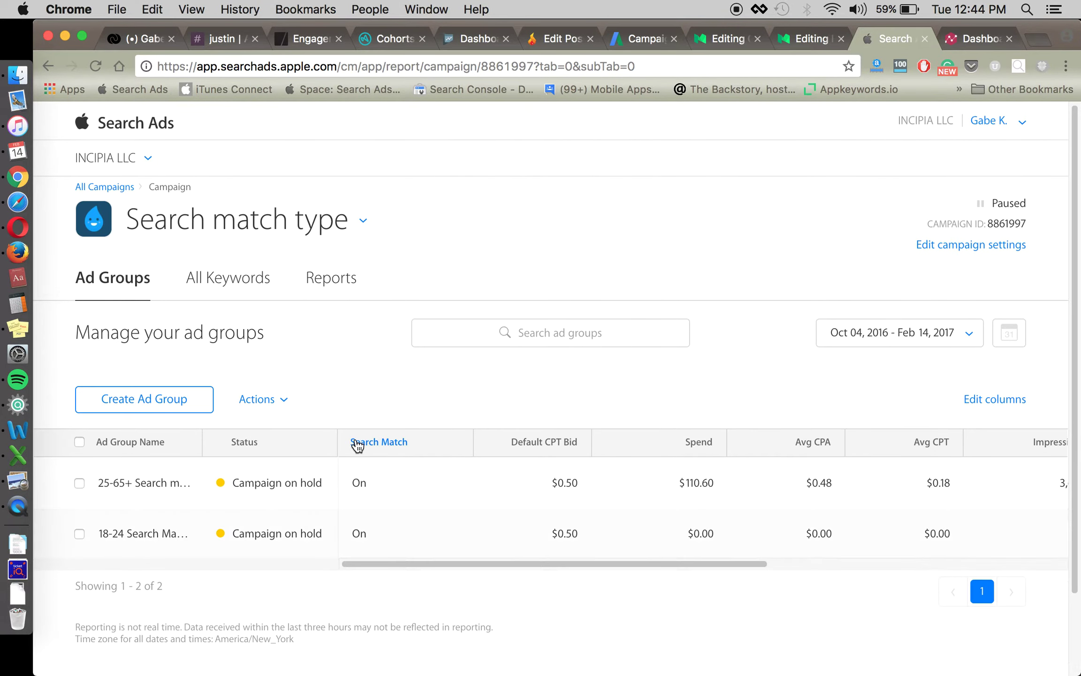
# Widen the Ad Group Name column and change 18-24 Search Match's default CPT bid to $0.65.
pyautogui.scroll(-2, 358, 444)
pyautogui.moveTo(203, 397); pyautogui.dragTo(343, 413)
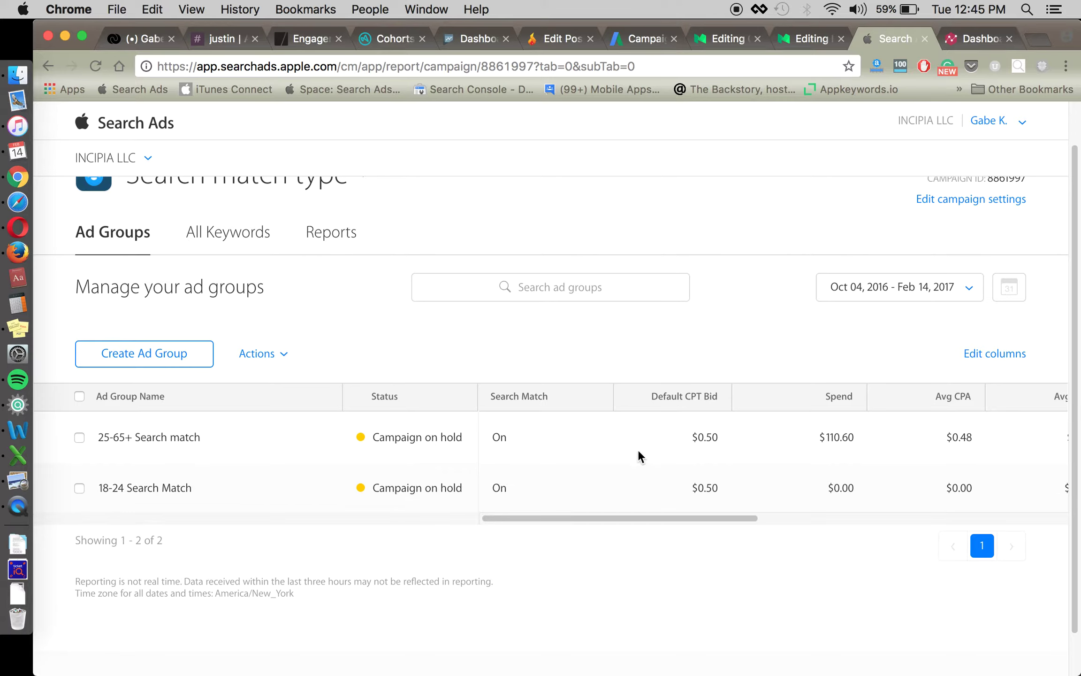
pyautogui.click(740, 486)
pyautogui.click(740, 486)
pyautogui.press('BackSpace')
pyautogui.press('BackSpace')
pyautogui.press('BackSpace')
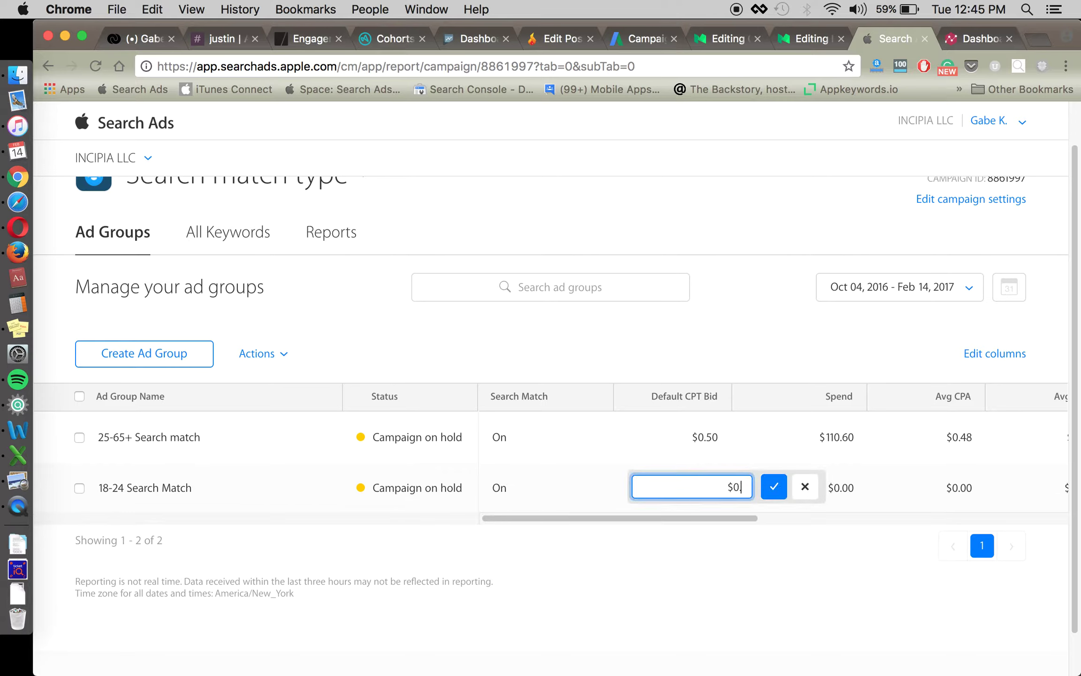
pyautogui.write('.65')
pyautogui.click(775, 488)
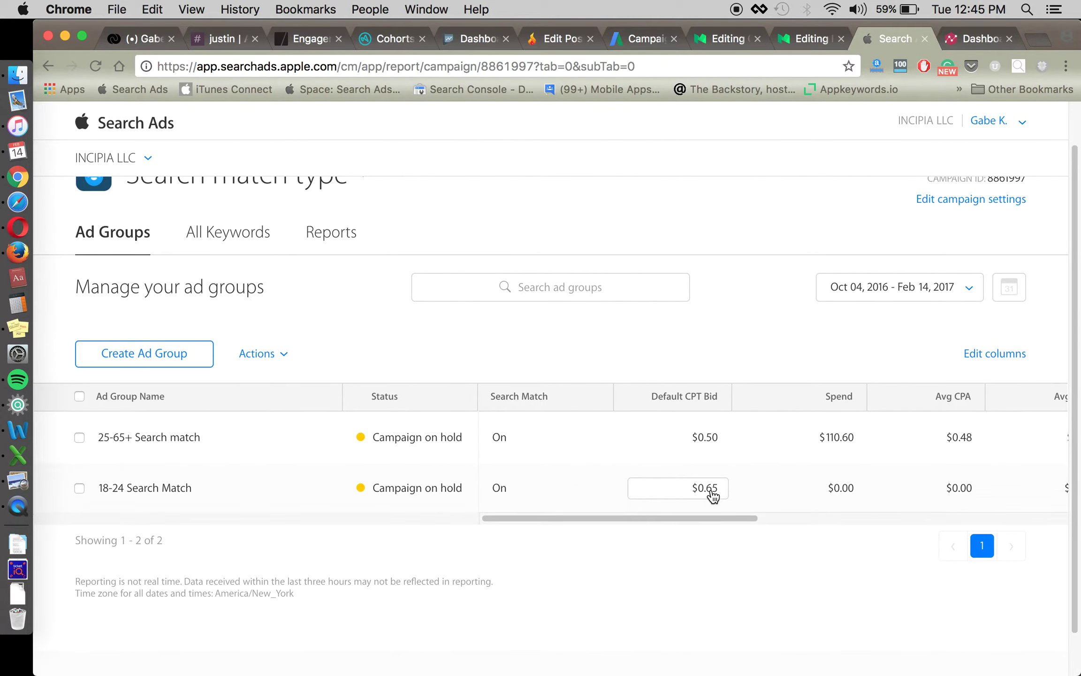
# Edit the 25-65+ ad group's default CPT bid, changing one digit to 4.
pyautogui.click(714, 437)
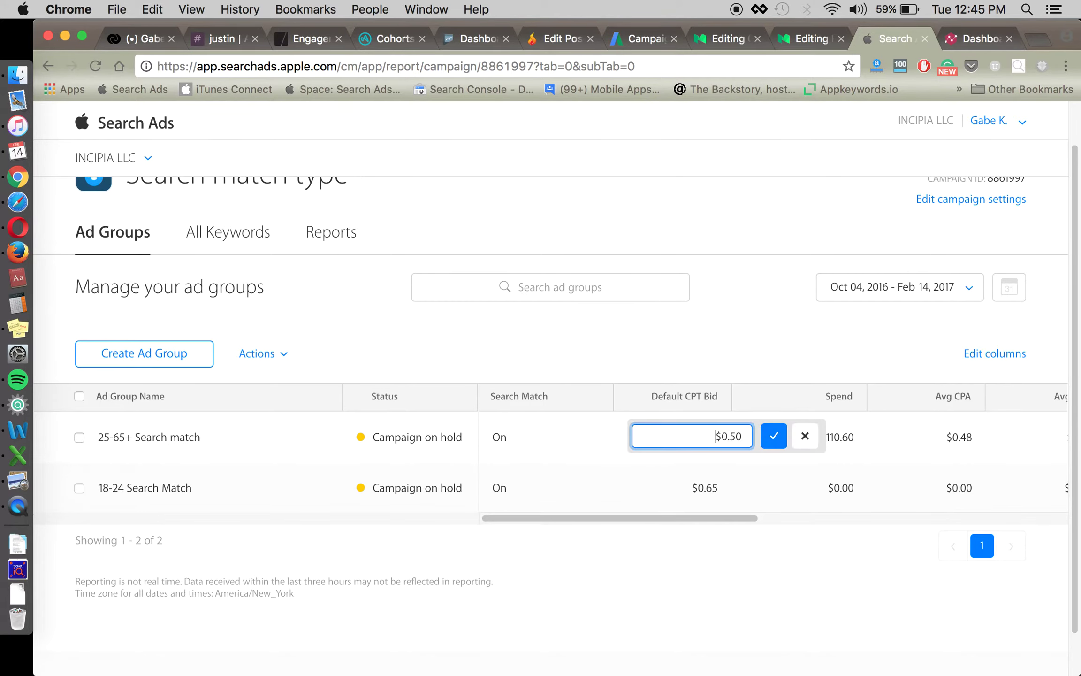
pyautogui.press('Right')
pyautogui.press('Right')
pyautogui.press('Right')
pyautogui.press('Right')
pyautogui.press('BackSpace')
pyautogui.write('4')
pyautogui.press('Return')
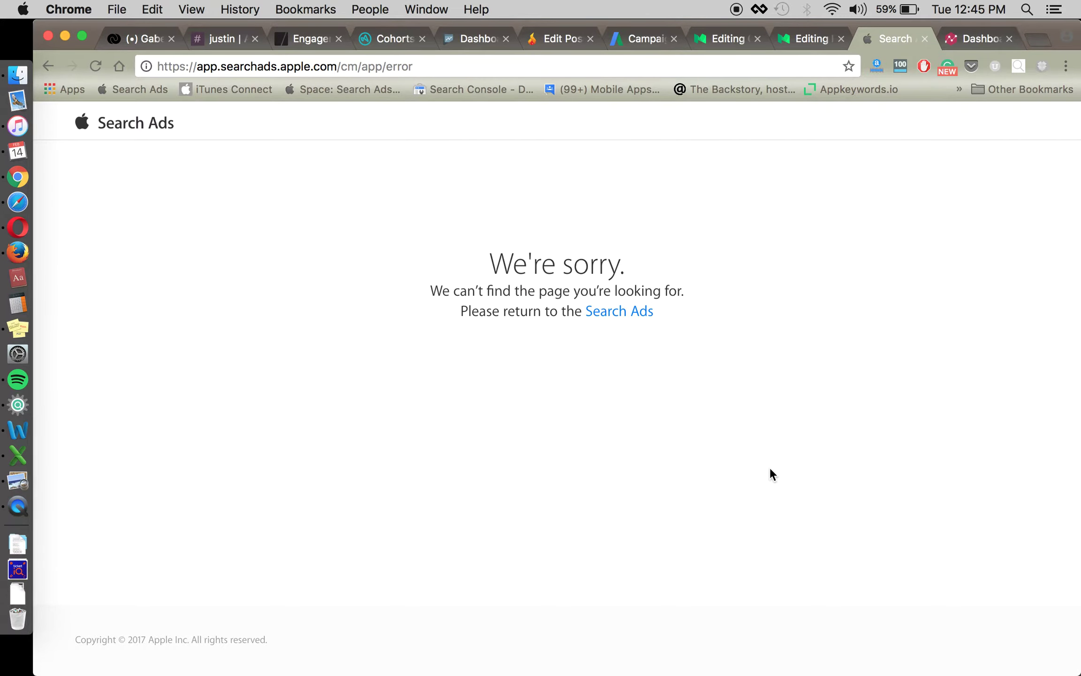
# Return to all campaigns, widen Campaign Name, and open 'BROAD – To Do/Tasks, 18-44'.
pyautogui.click(622, 311)
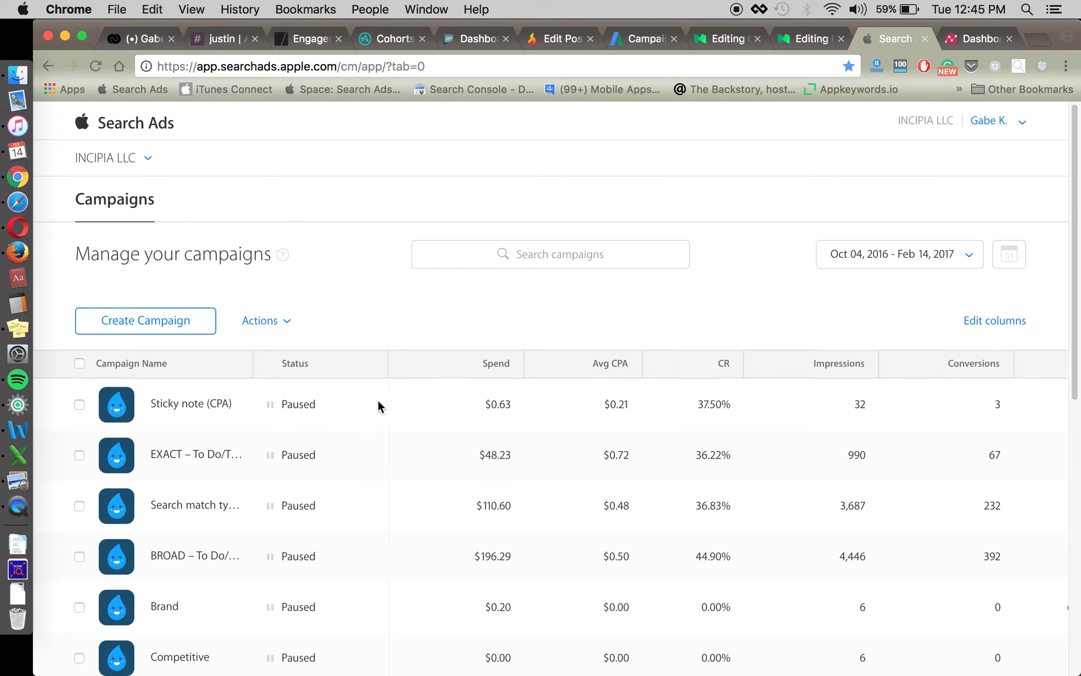
pyautogui.scroll(-1, 431, 439)
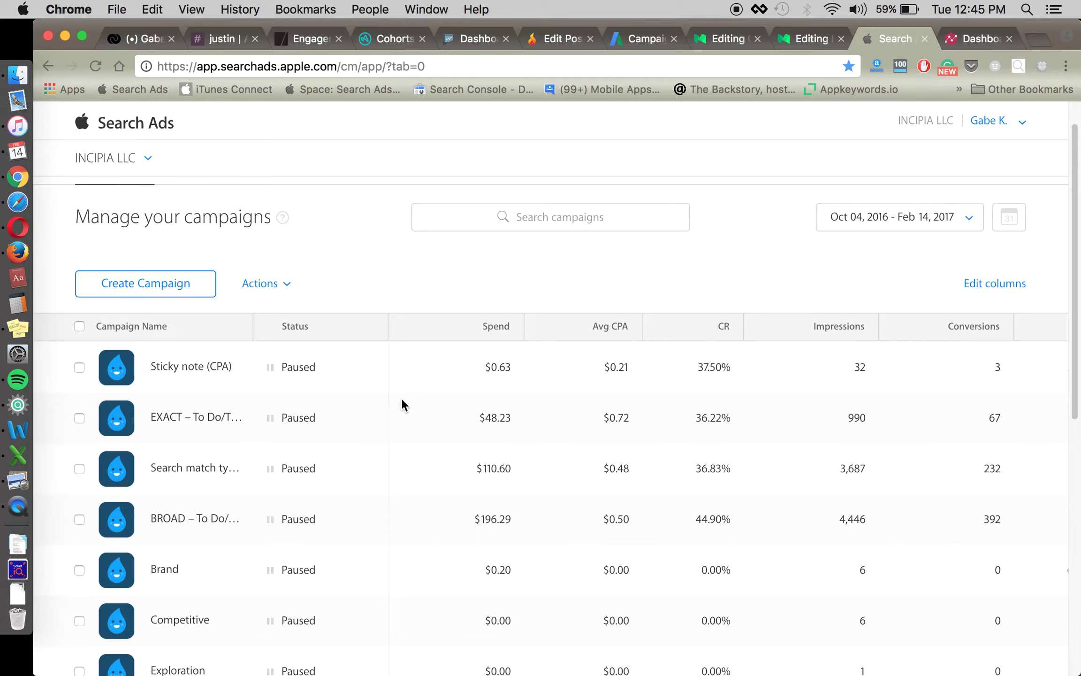
pyautogui.moveTo(254, 321); pyautogui.dragTo(335, 322)
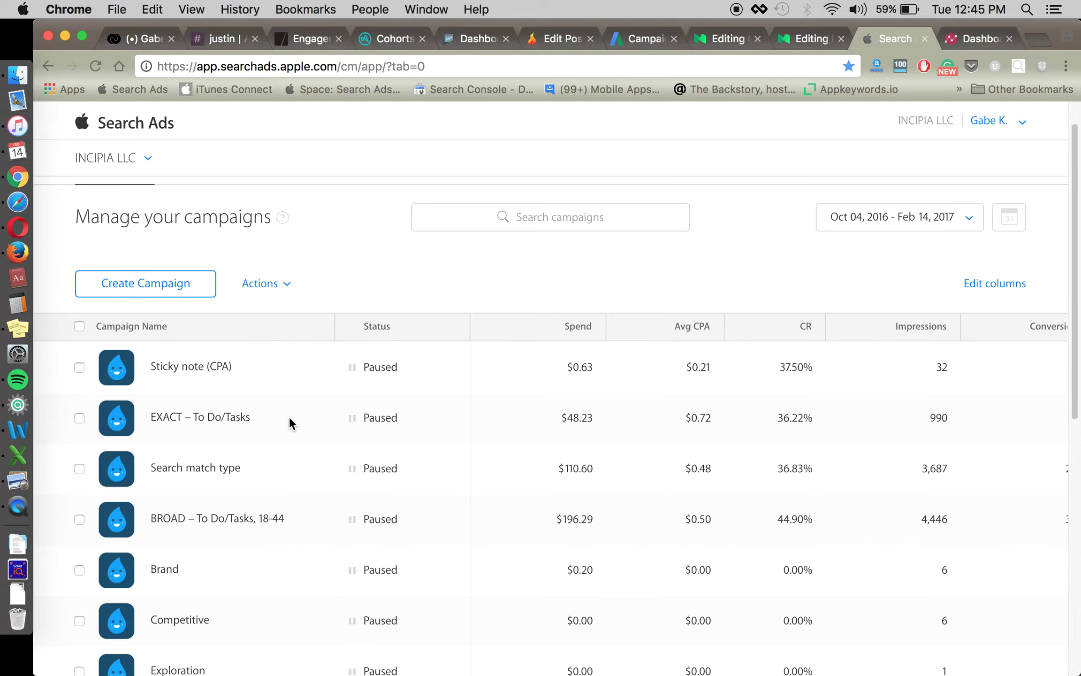
pyautogui.scroll(-2, 470, 422)
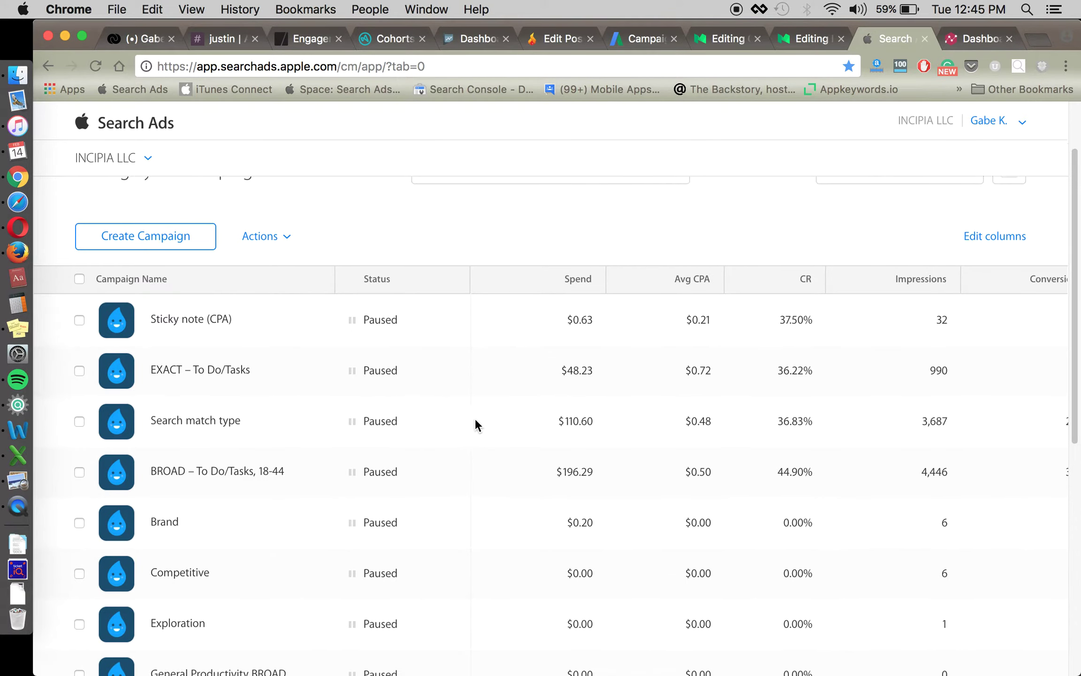
pyautogui.click(197, 472)
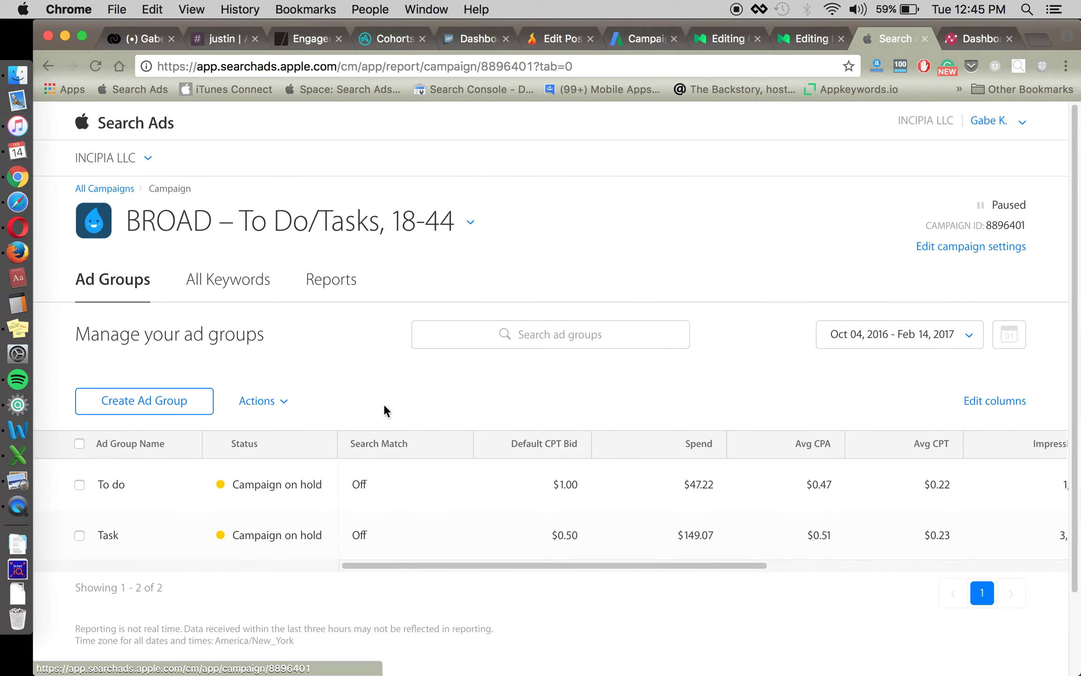
# Open the To do ad group's settings.
pyautogui.click(109, 486)
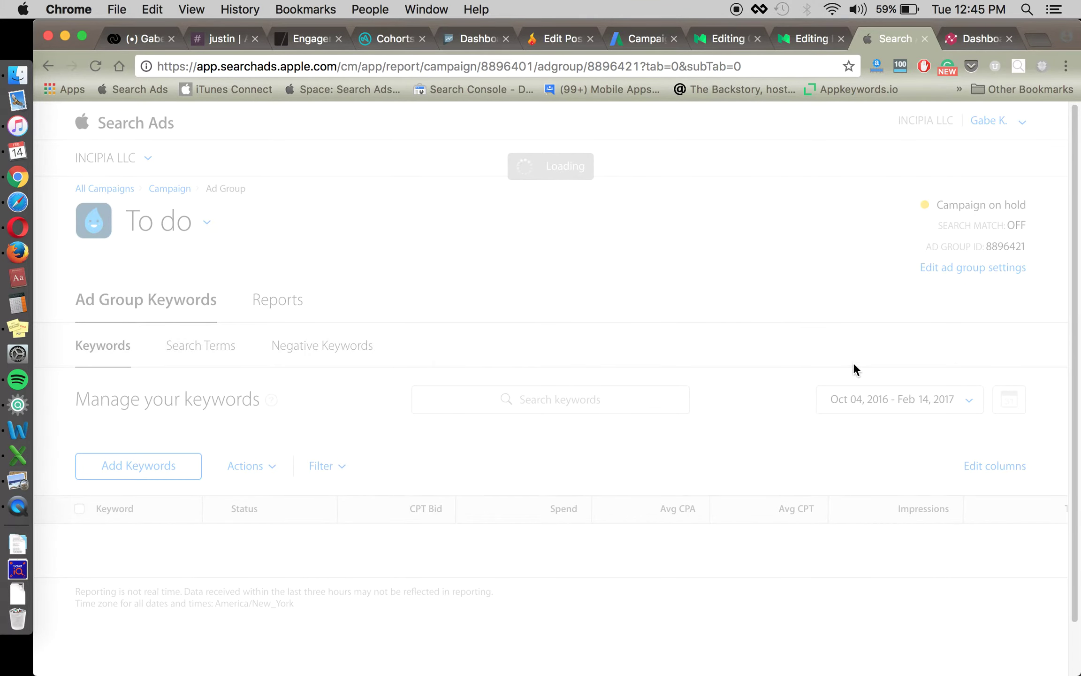
pyautogui.click(953, 268)
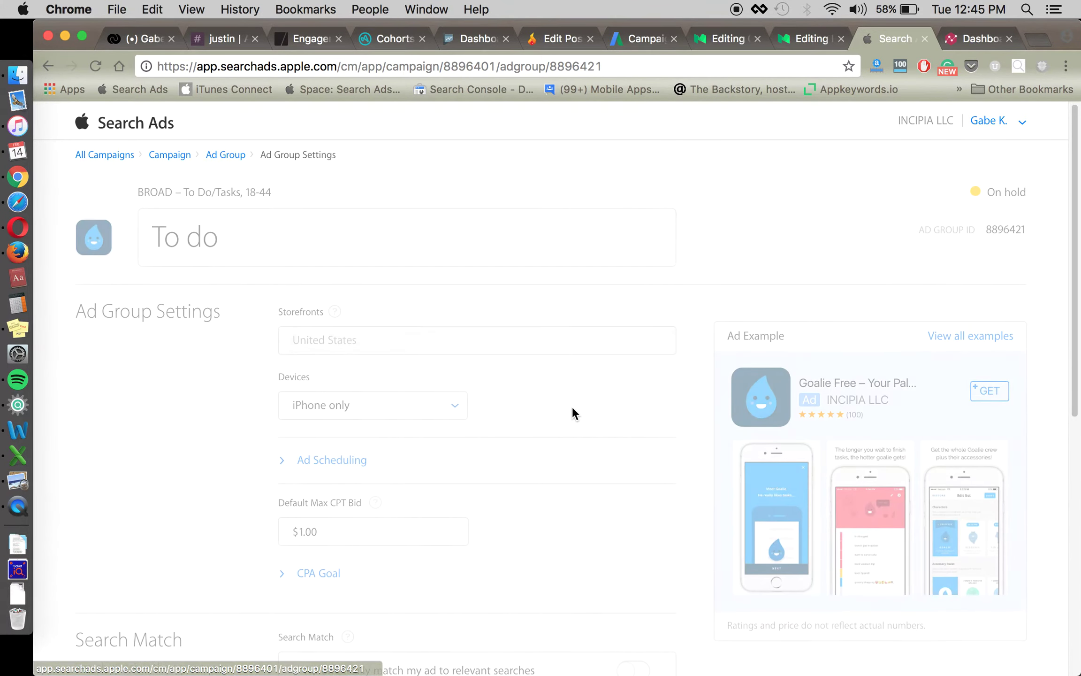
pyautogui.scroll(-2, 188, 449)
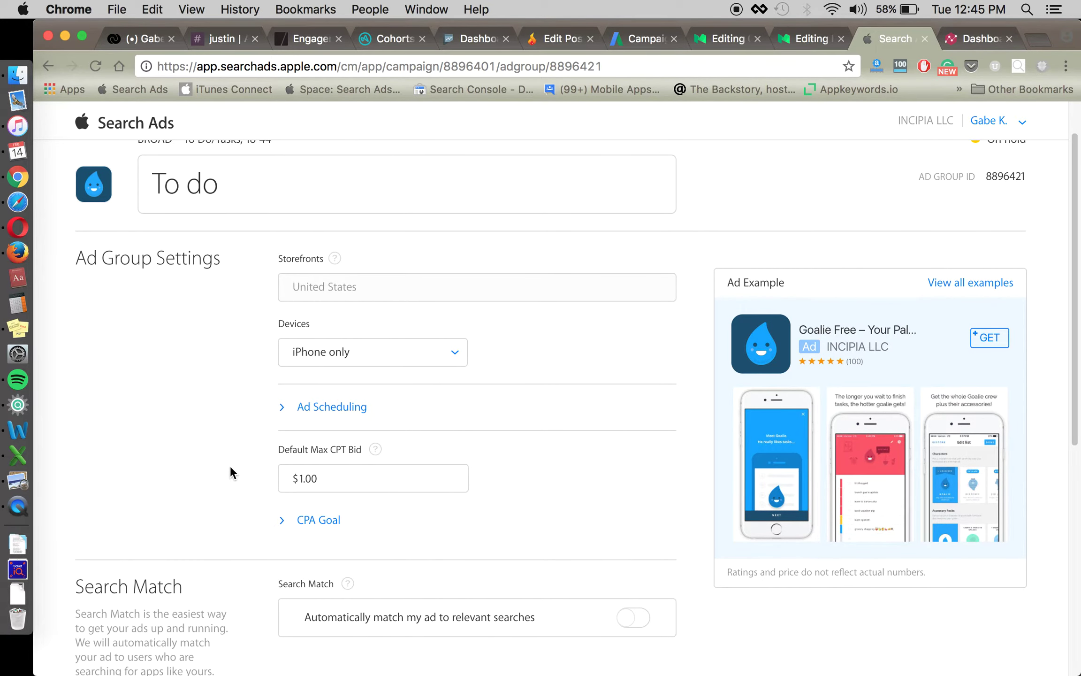
pyautogui.scroll(-3, 230, 465)
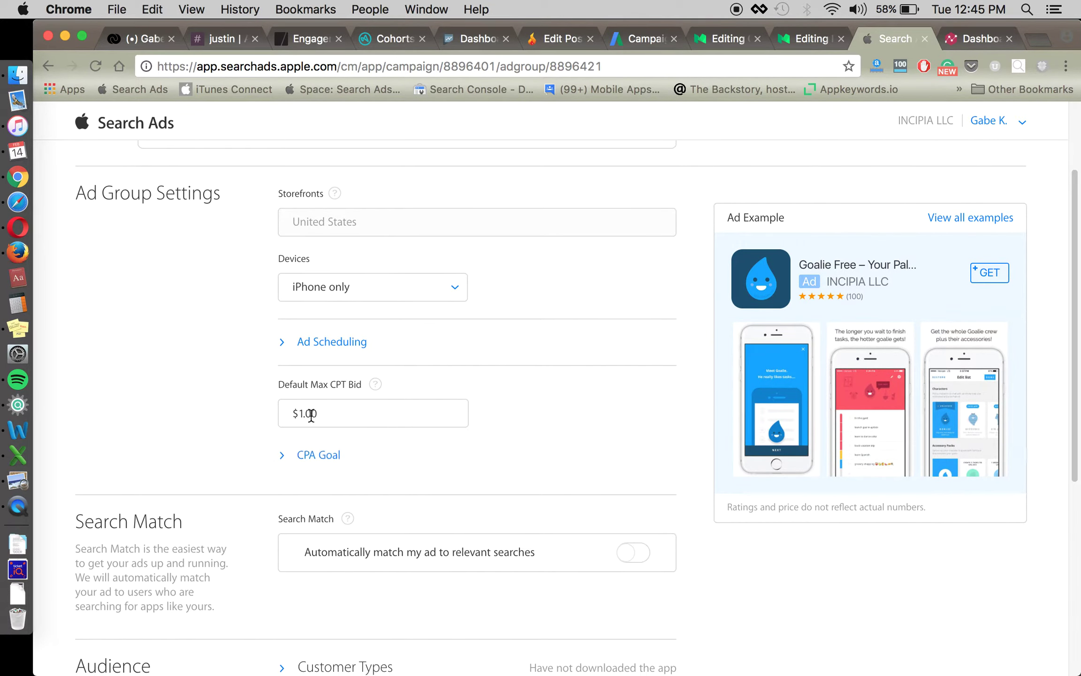
# Set a $2.00 CPA goal and save the ad group settings.
pyautogui.click(326, 456)
pyautogui.scroll(-10, 205, 451)
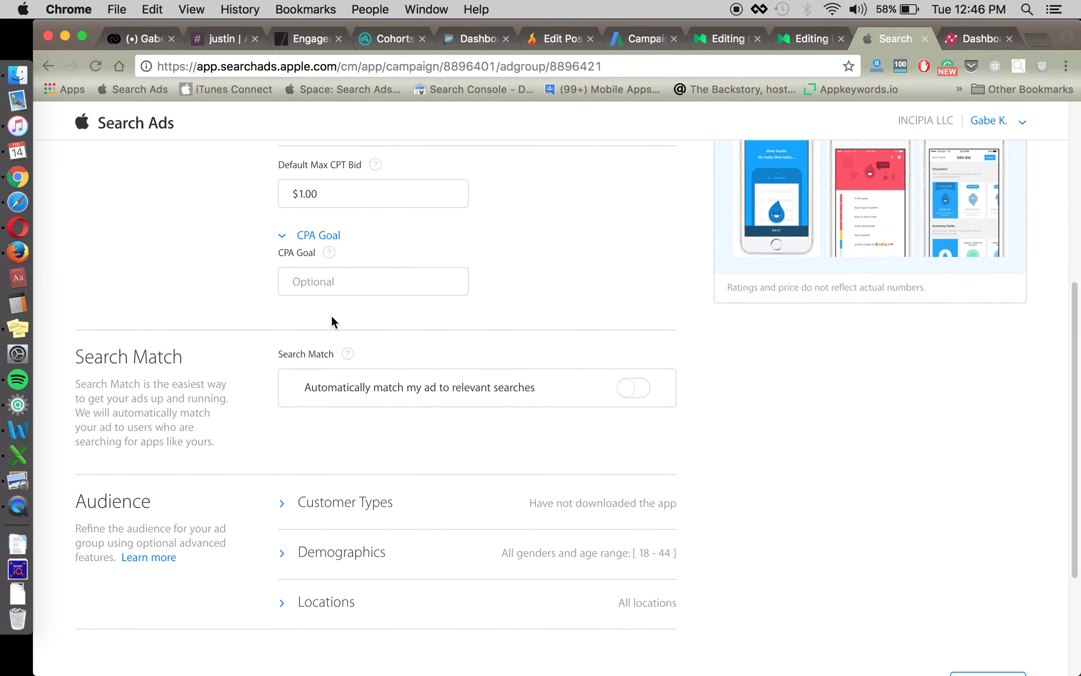
pyautogui.click(355, 288)
pyautogui.write('2')
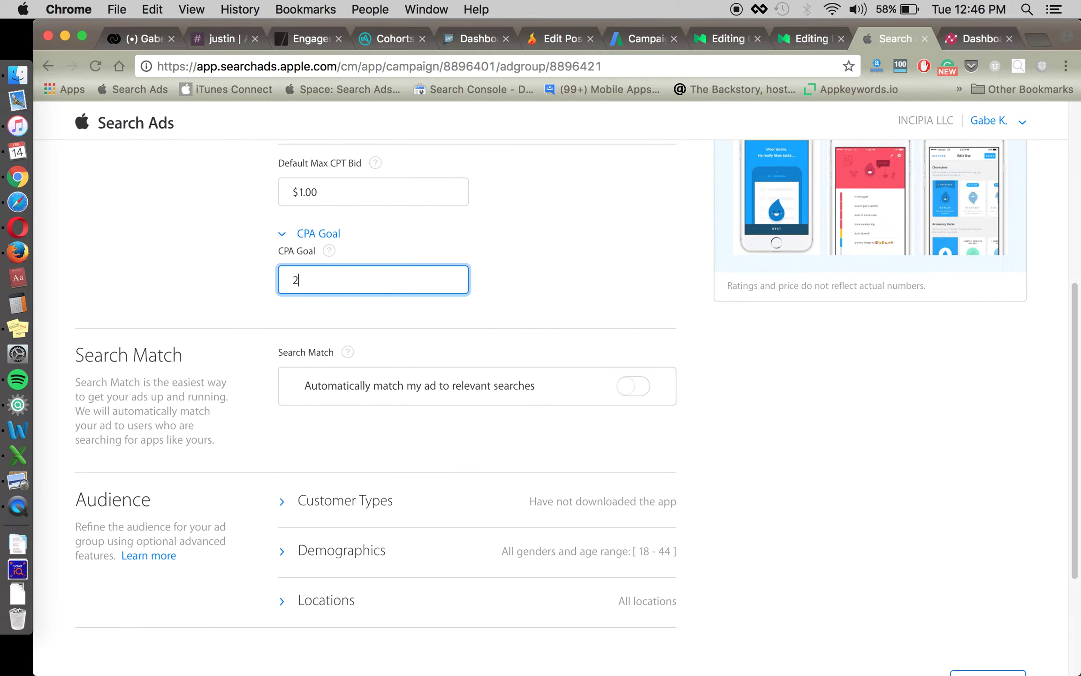
pyautogui.click(371, 303)
pyautogui.scroll(1, 654, 308)
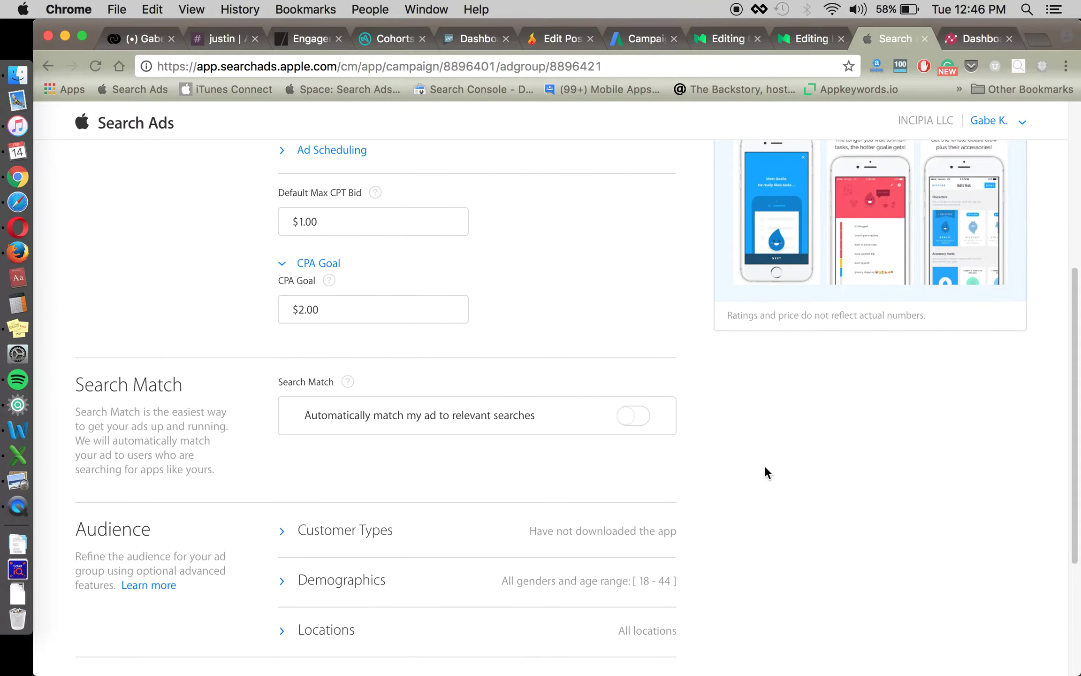
pyautogui.scroll(-2, 751, 483)
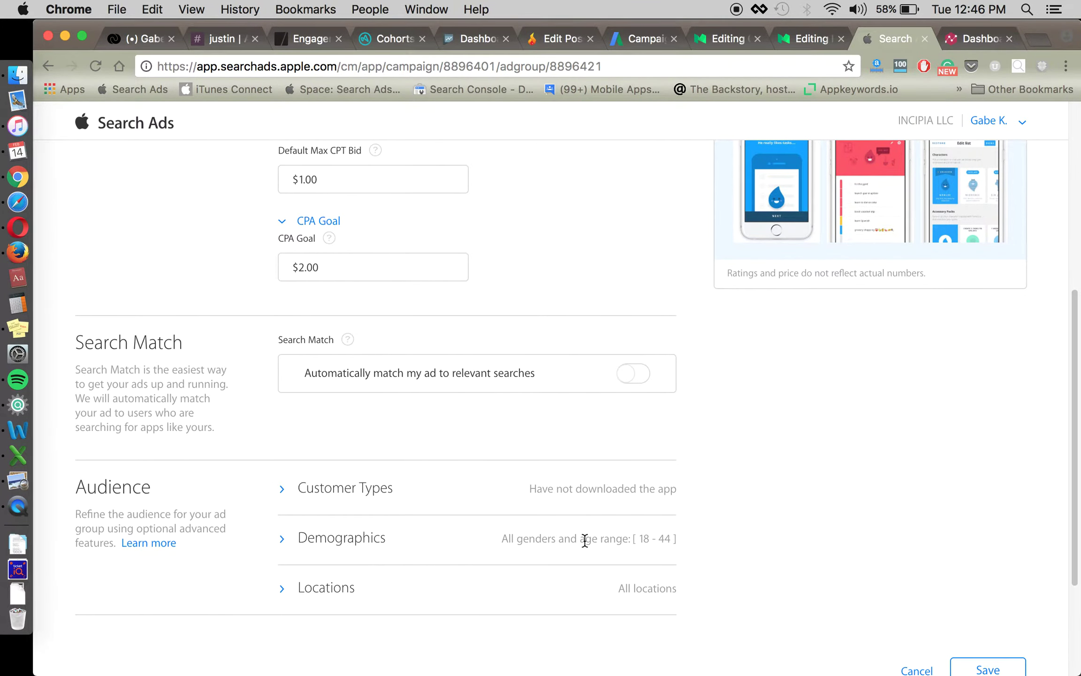
pyautogui.scroll(5, 543, 591)
pyautogui.scroll(2, 555, 428)
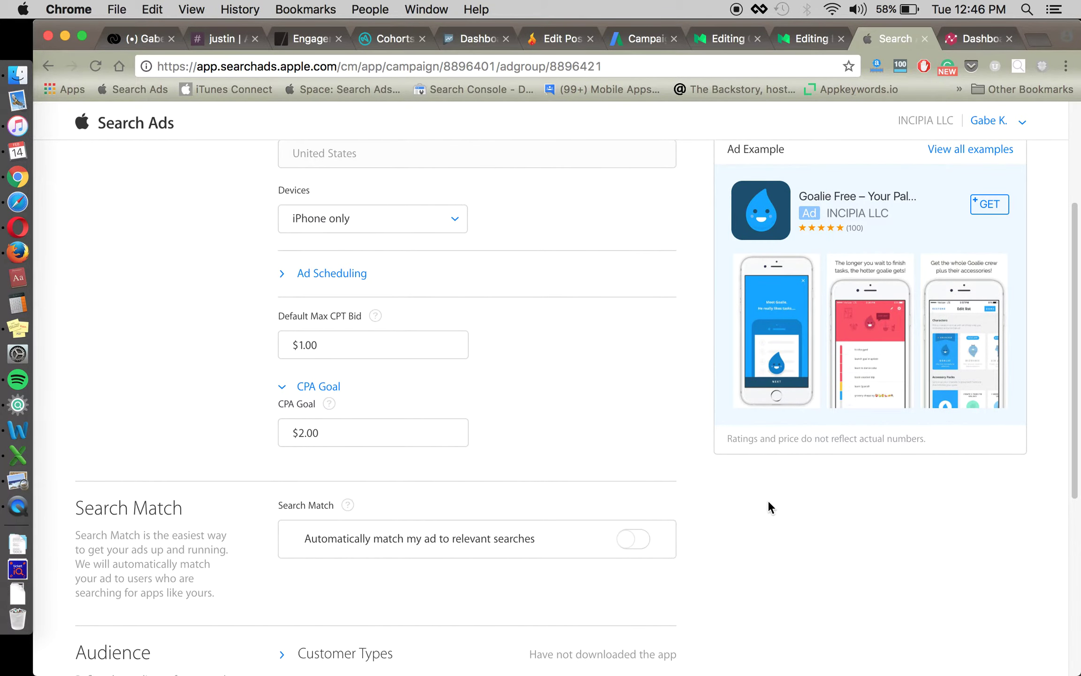
pyautogui.scroll(-6, 768, 500)
pyautogui.scroll(-4, 876, 533)
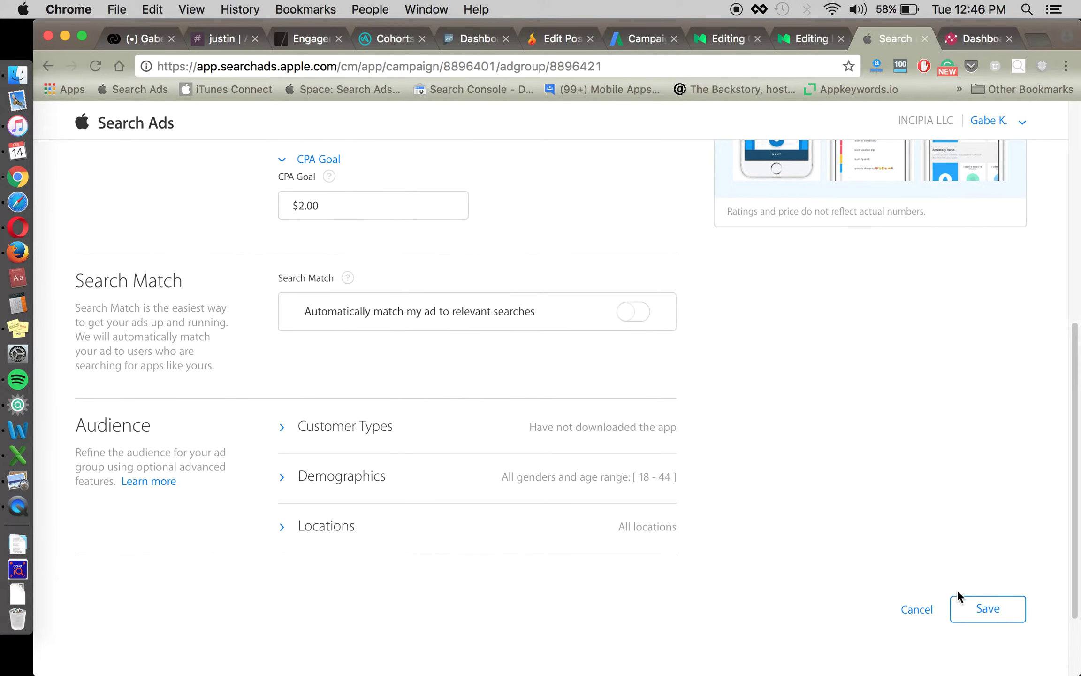
pyautogui.click(964, 605)
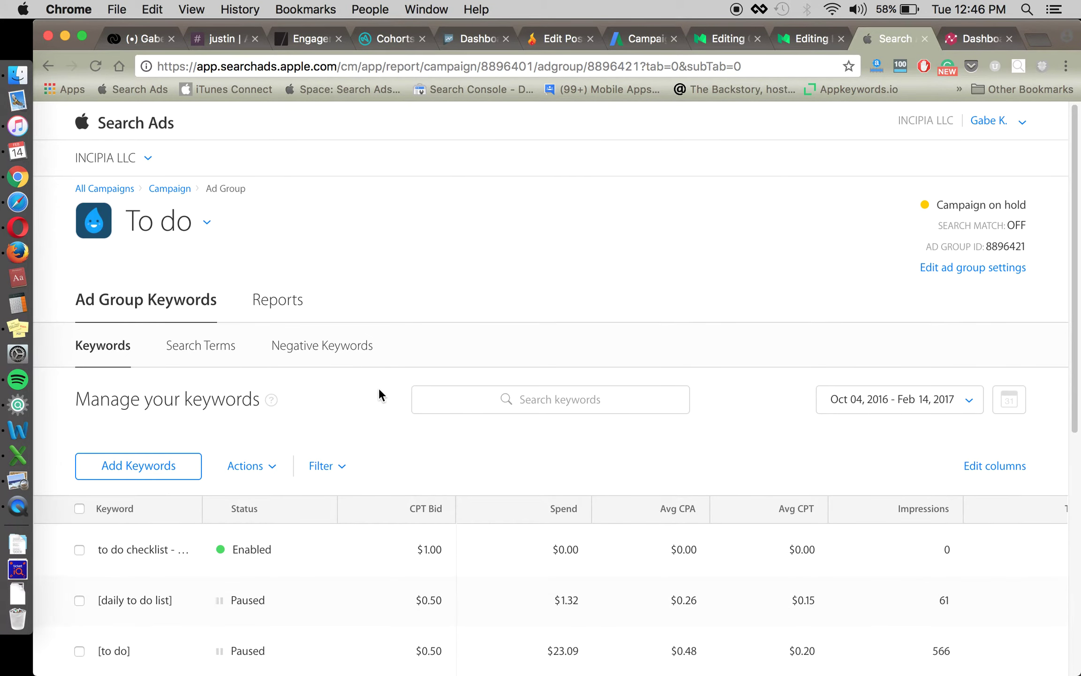
pyautogui.scroll(-3, 378, 386)
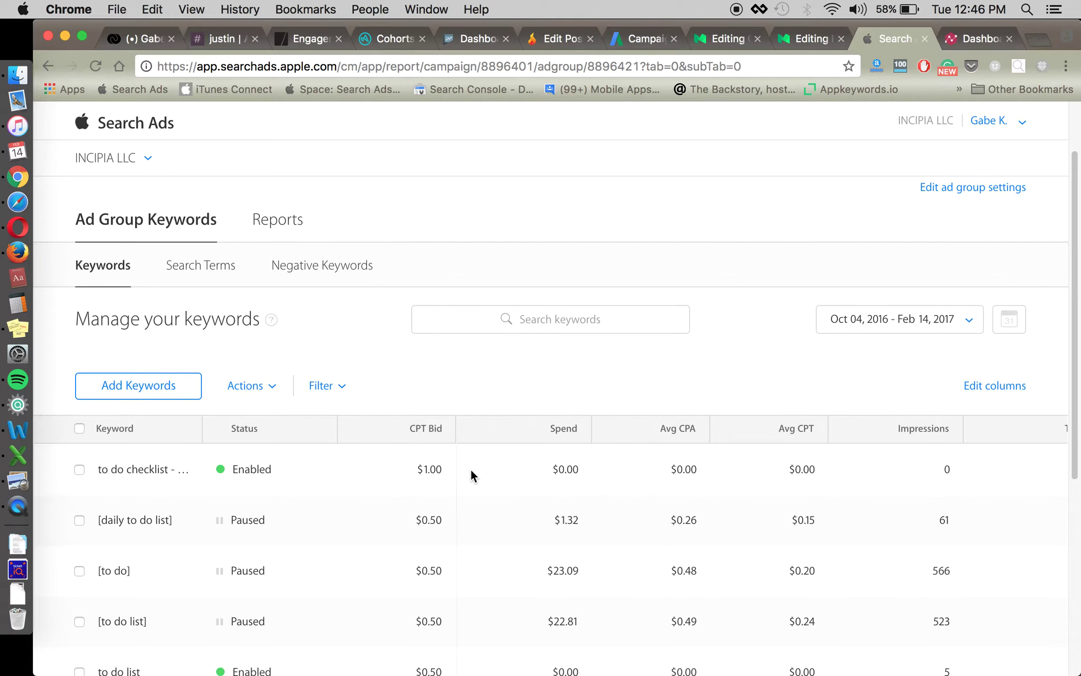
pyautogui.scroll(2, 471, 468)
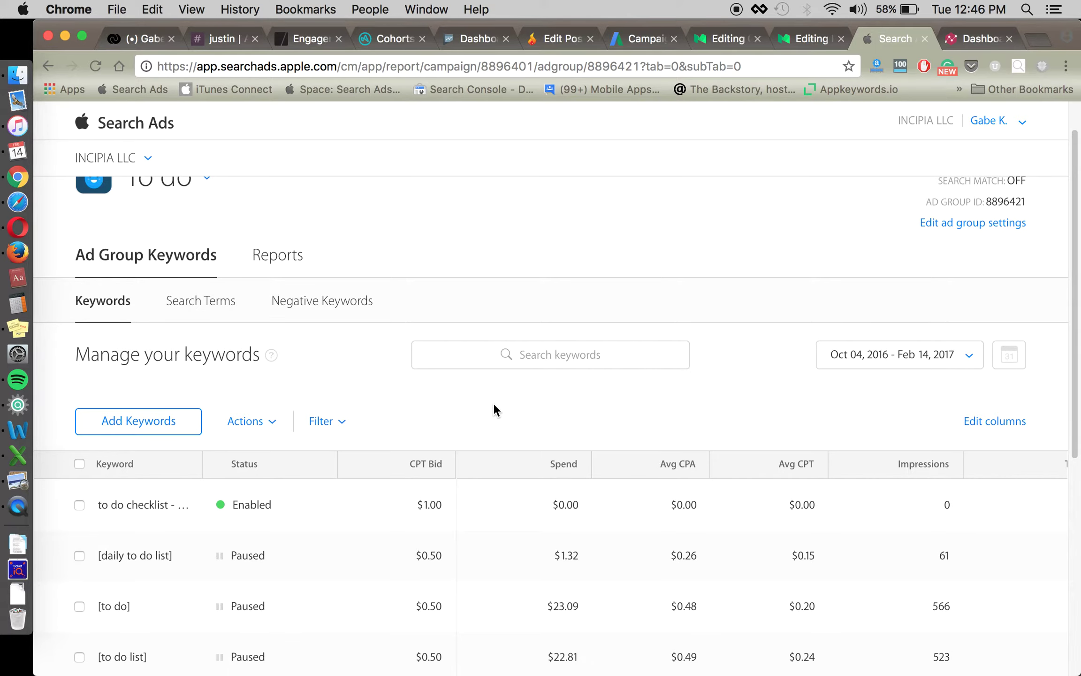
pyautogui.scroll(2, 493, 403)
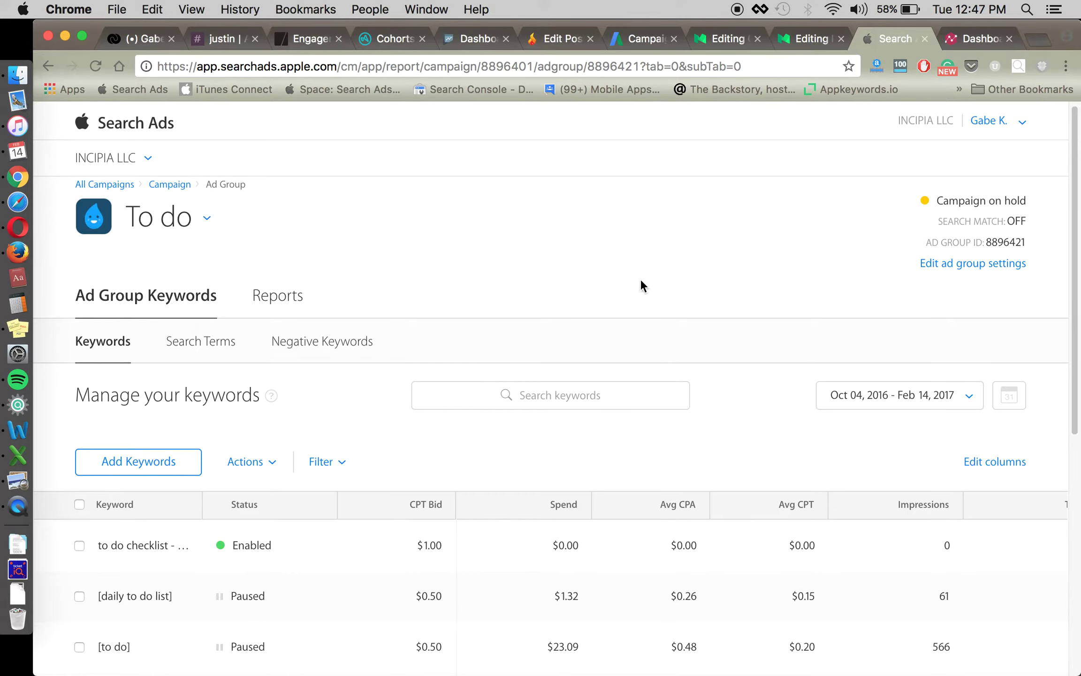
pyautogui.scroll(1, 640, 277)
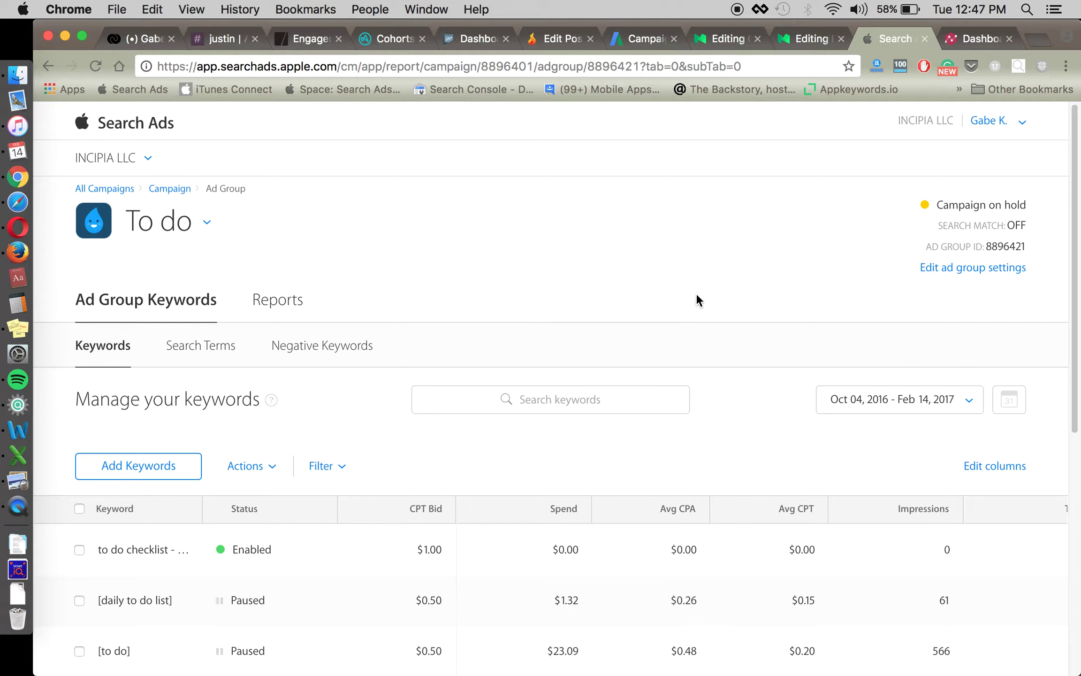
pyautogui.scroll(-1, 693, 284)
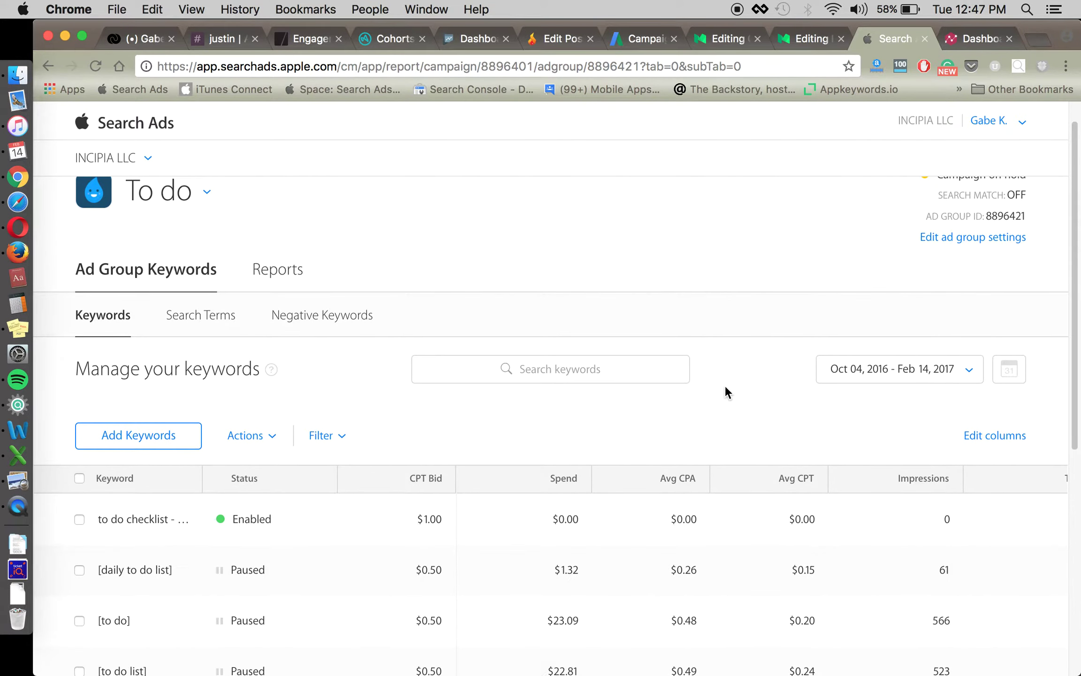
pyautogui.scroll(-3, 746, 384)
pyautogui.scroll(4, 746, 380)
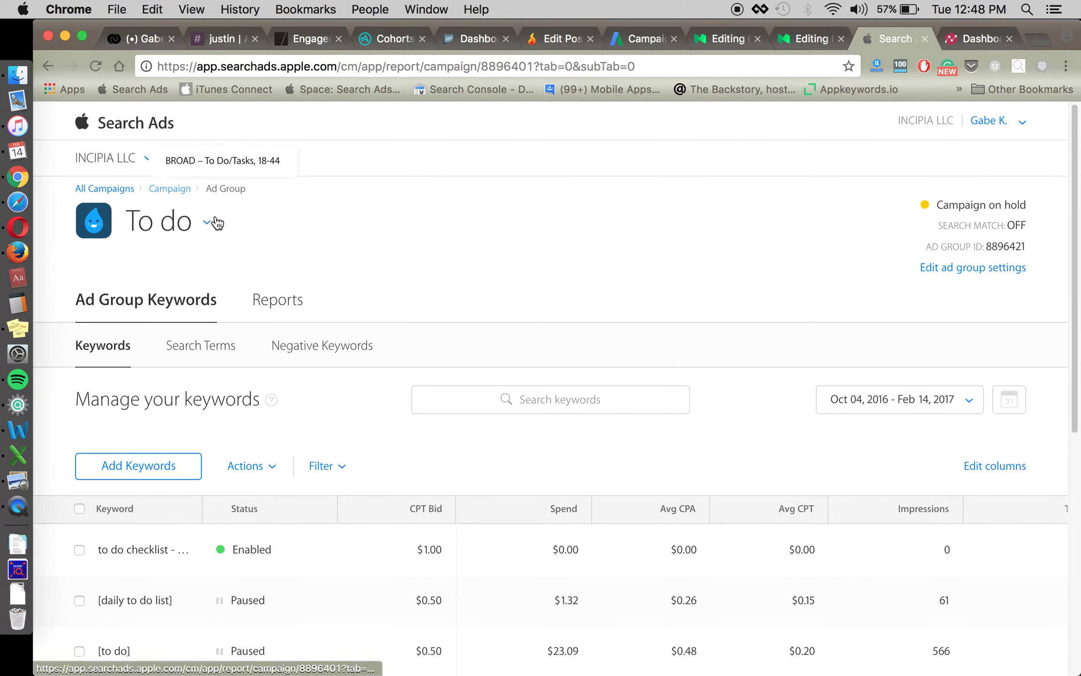
pyautogui.click(170, 189)
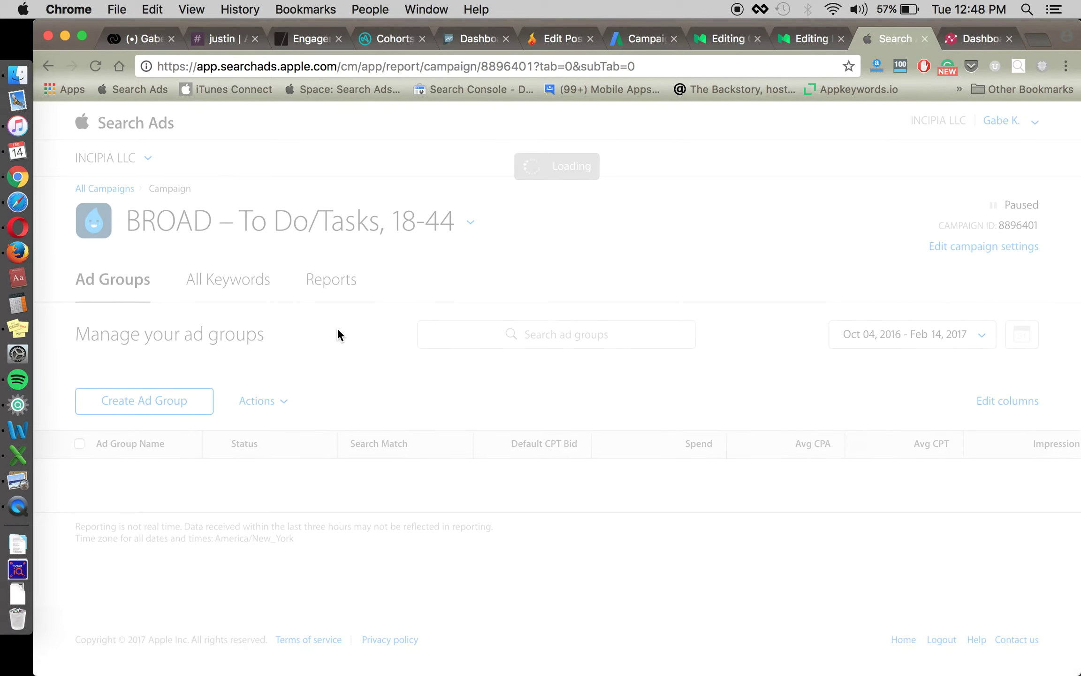
# Go to All Campaigns, open Competitive > todoist, and bring up Add Keywords.
pyautogui.scroll(-1, 382, 354)
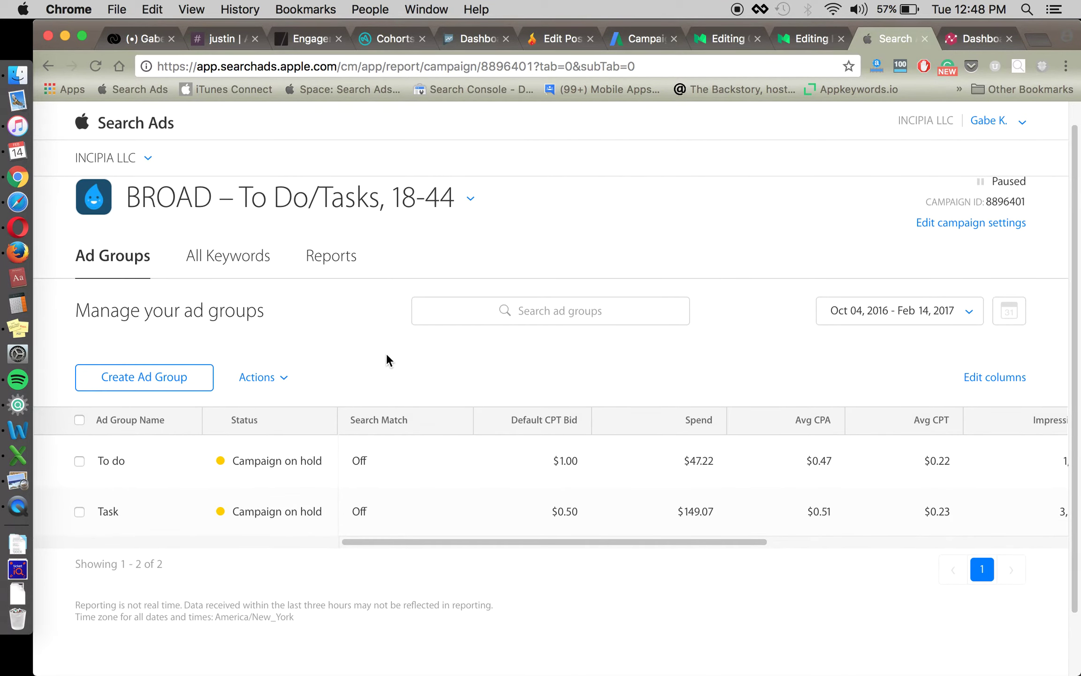
pyautogui.scroll(1, 387, 355)
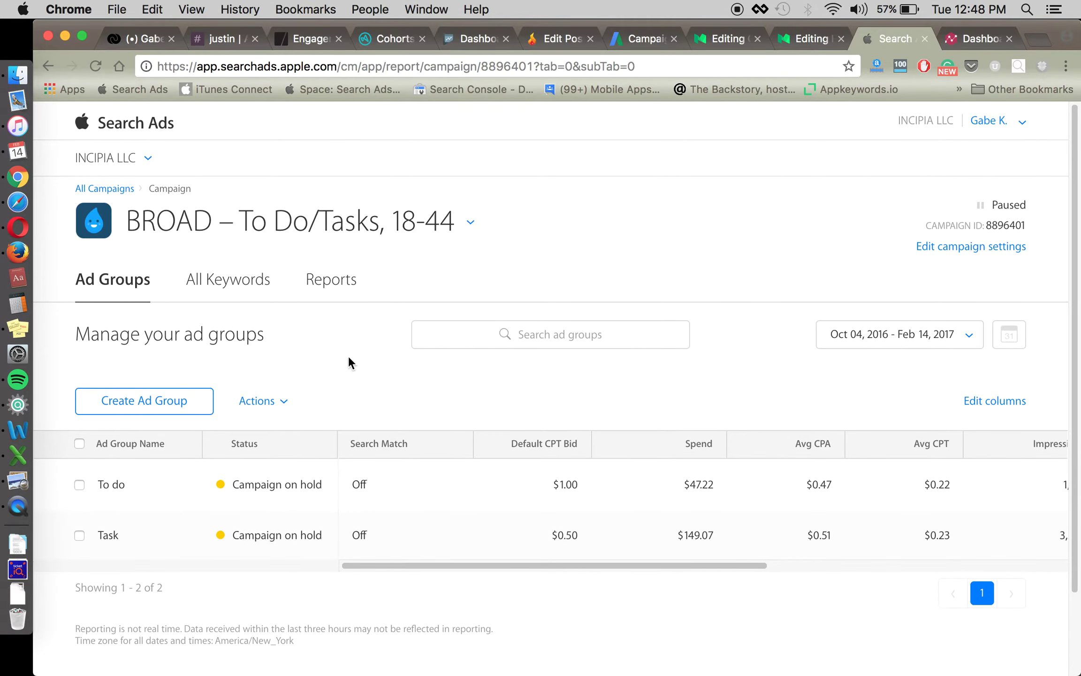
pyautogui.click(125, 191)
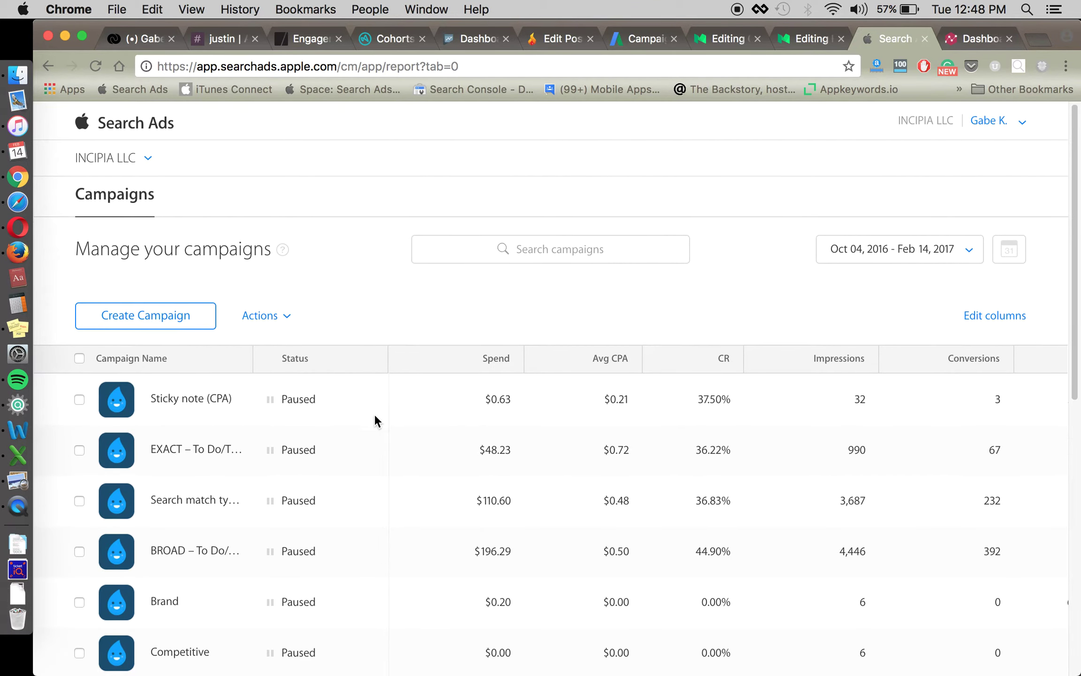
pyautogui.click(179, 569)
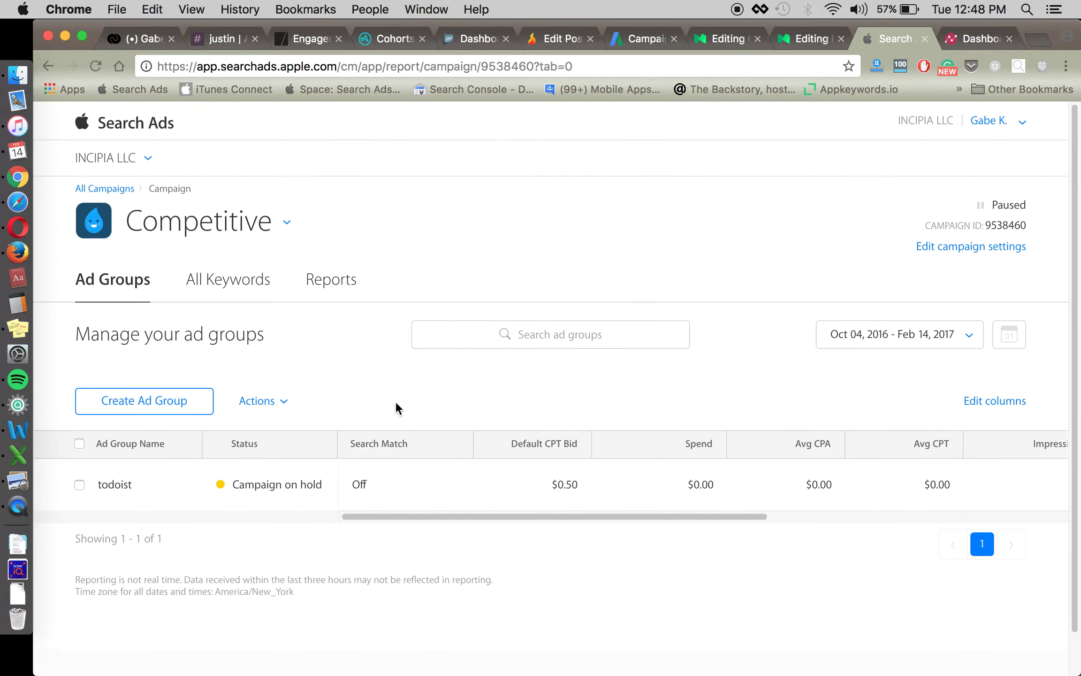
pyautogui.click(125, 485)
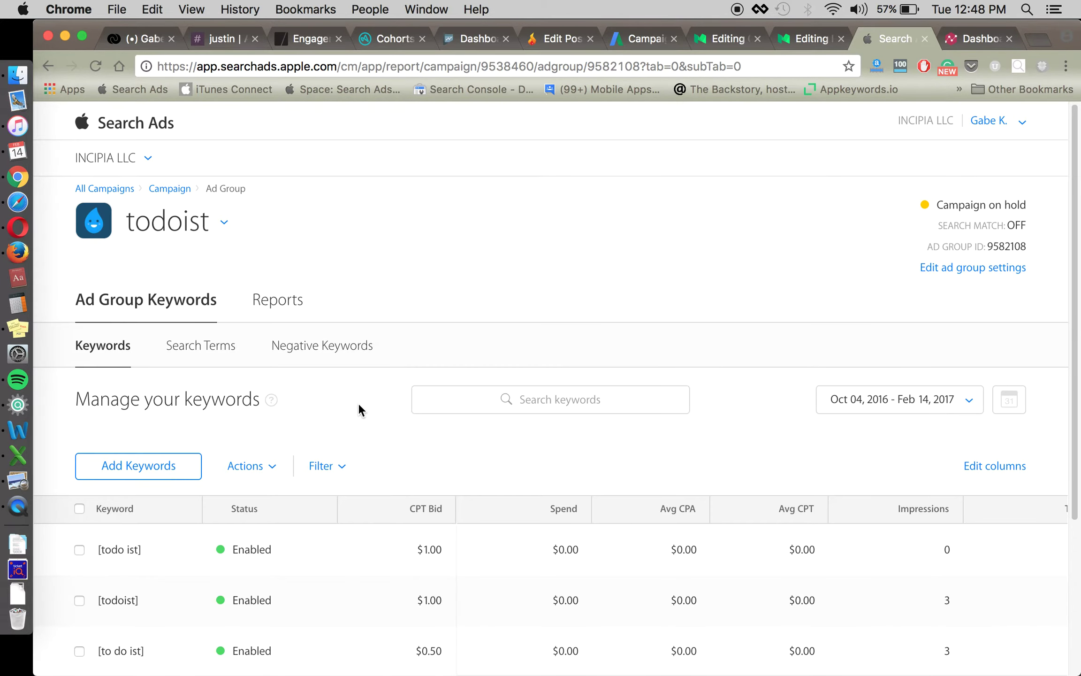
pyautogui.scroll(-5, 369, 382)
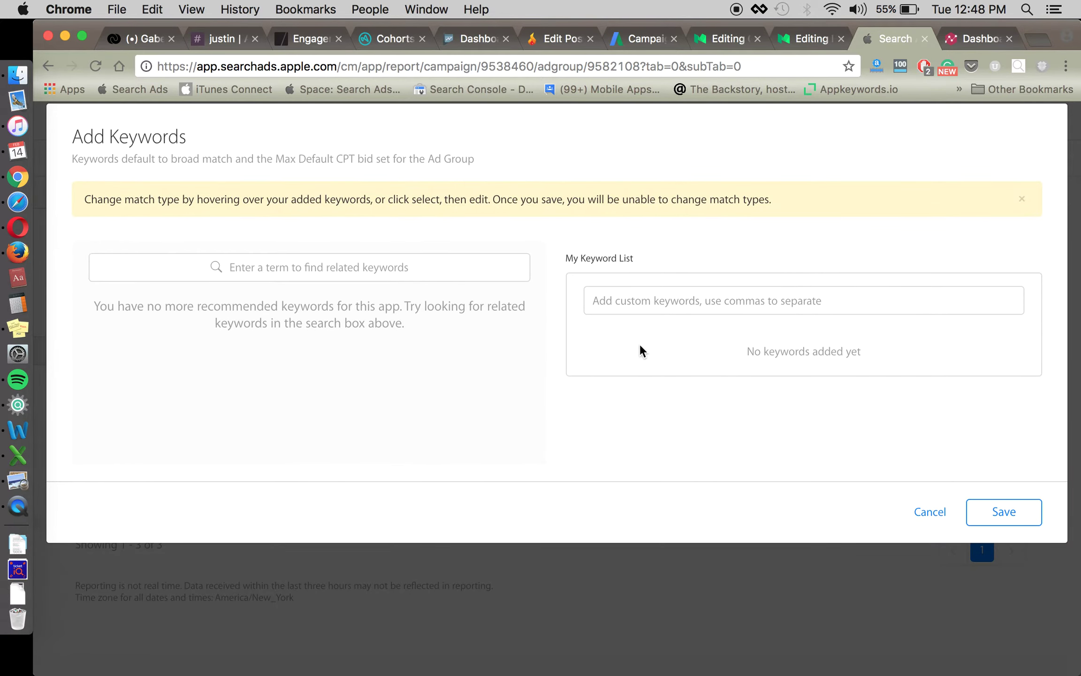
pyautogui.click(727, 299)
# Enter 'wunderlist' in My Keyword List and confirm it.
pyautogui.write('wunder')
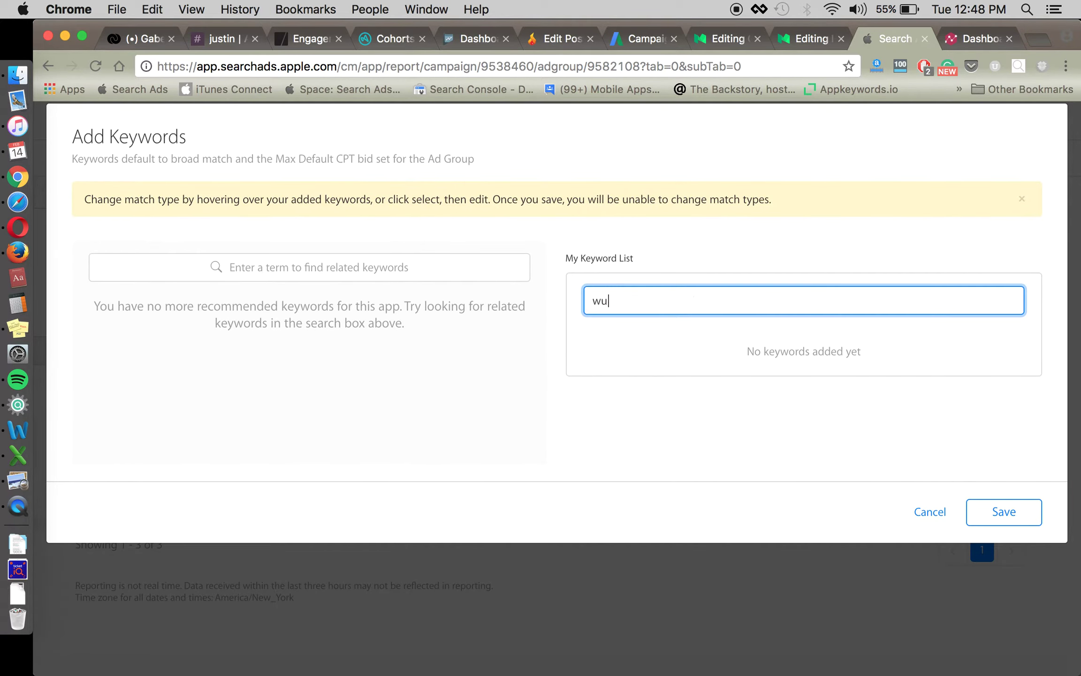
pyautogui.write('list')
pyautogui.press('super+a')
pyautogui.press('Return')
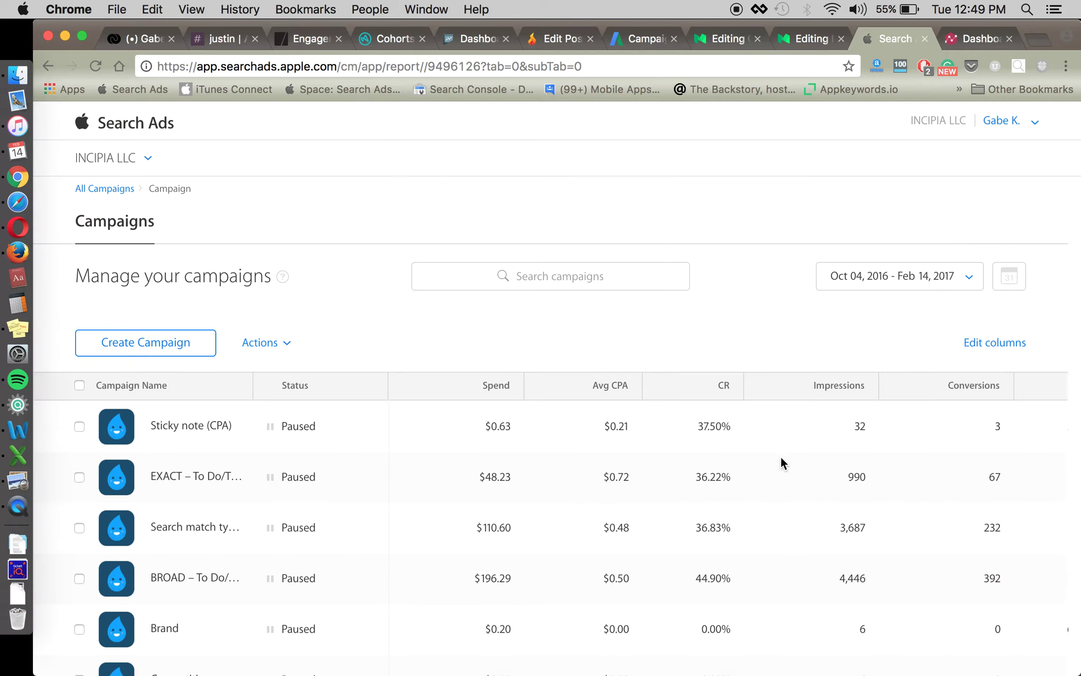
# Recover from the error page, reopen the Competitive campaign, and start a new ad group.
pyautogui.scroll(-5, 236, 497)
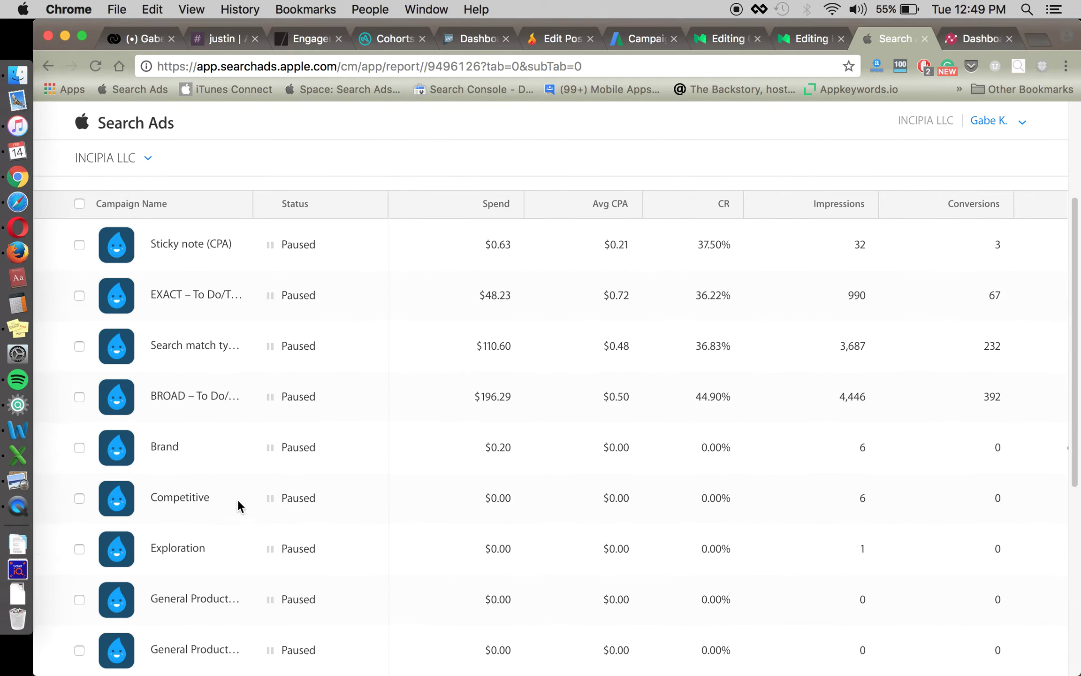
pyautogui.click(186, 499)
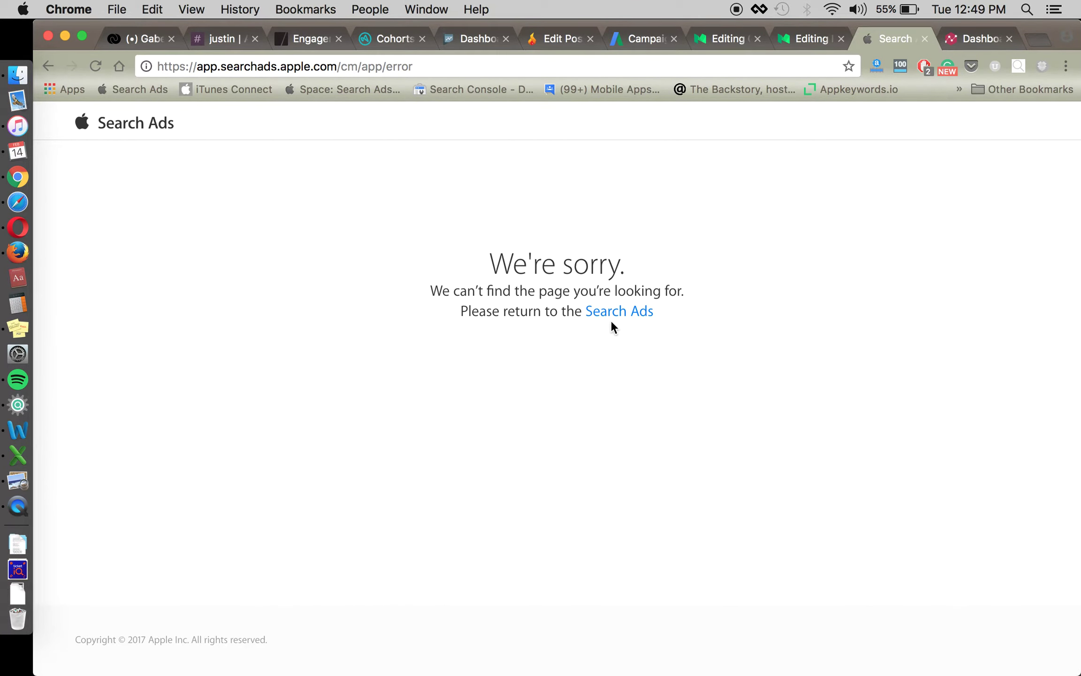
pyautogui.click(612, 313)
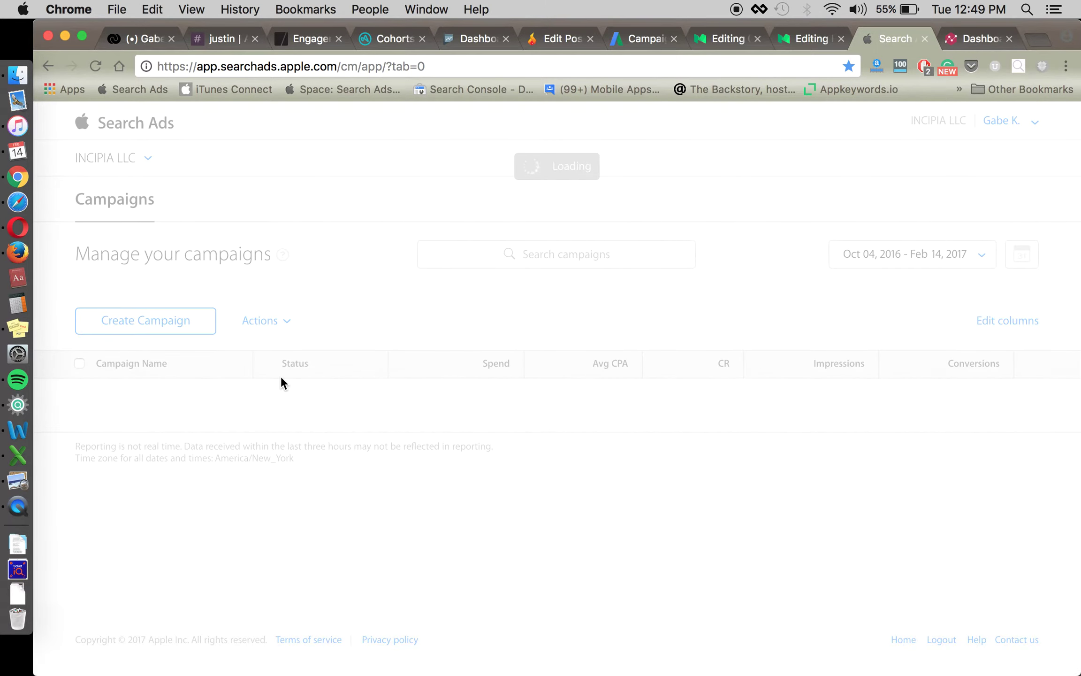
pyautogui.scroll(-3, 226, 510)
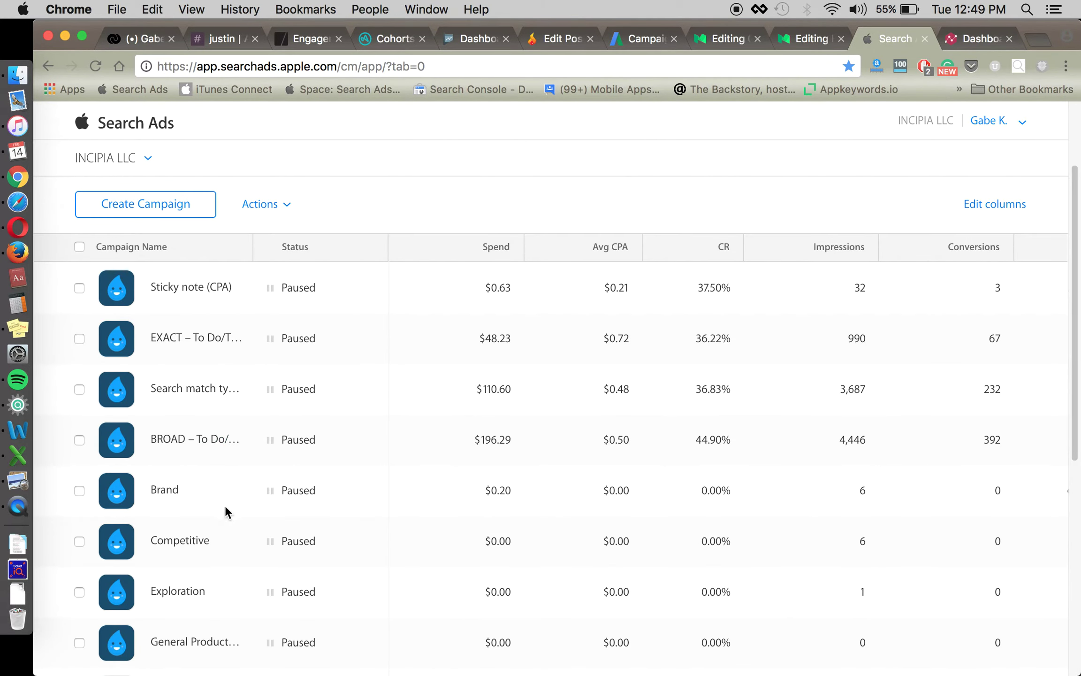
pyautogui.click(192, 544)
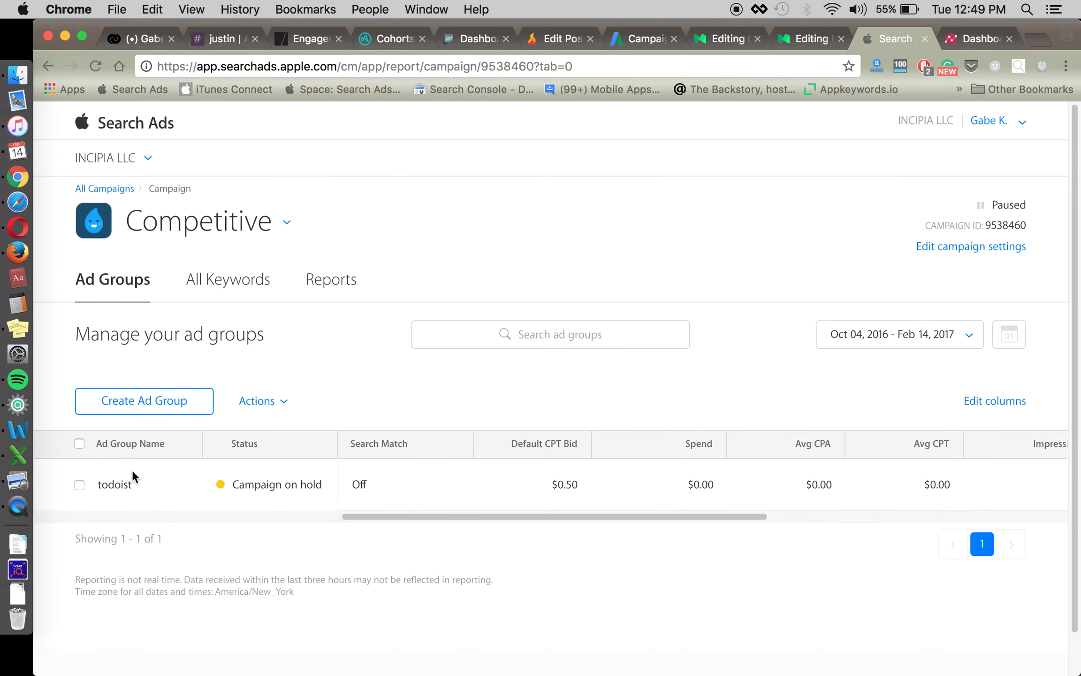
pyautogui.click(162, 402)
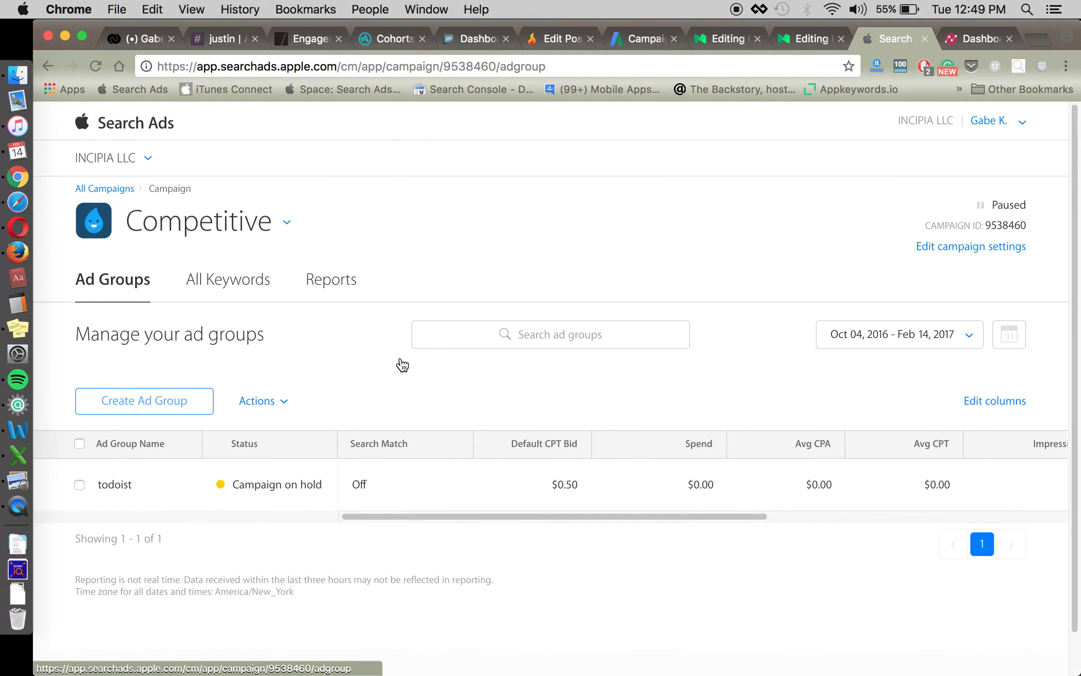
# Create the 'wunderlist' ad group with a $0.50 default max CPT bid and search match off, and save it.
pyautogui.click(432, 323)
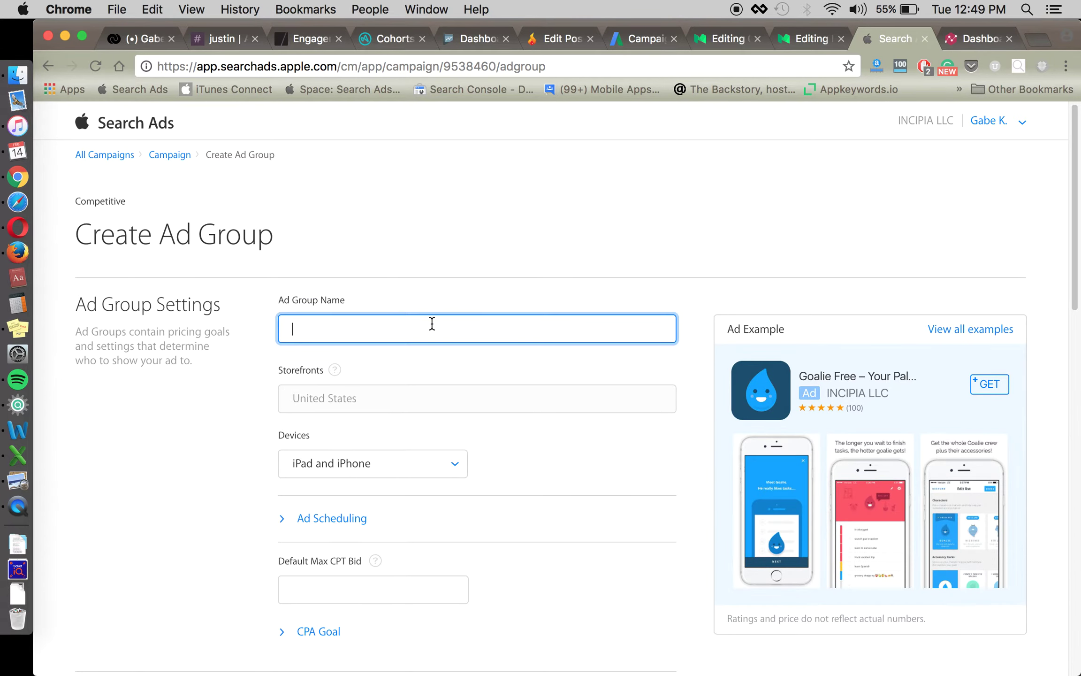
pyautogui.write('wunderlist')
pyautogui.click(252, 440)
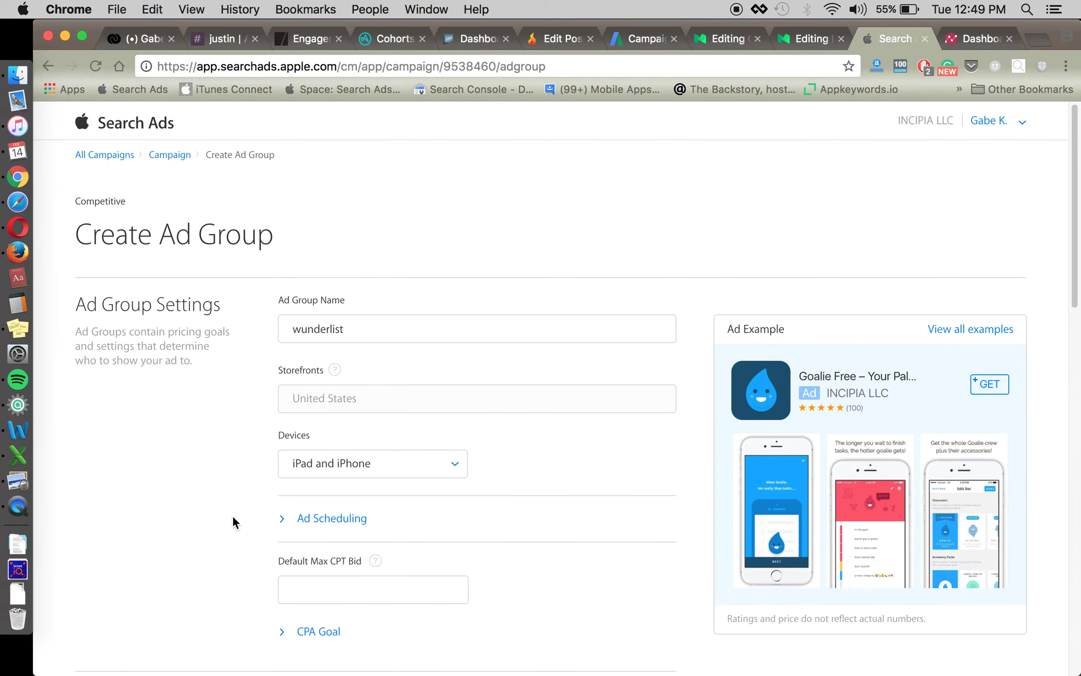
pyautogui.scroll(-3, 234, 522)
pyautogui.click(336, 454)
pyautogui.write('$0.50')
pyautogui.click(634, 487)
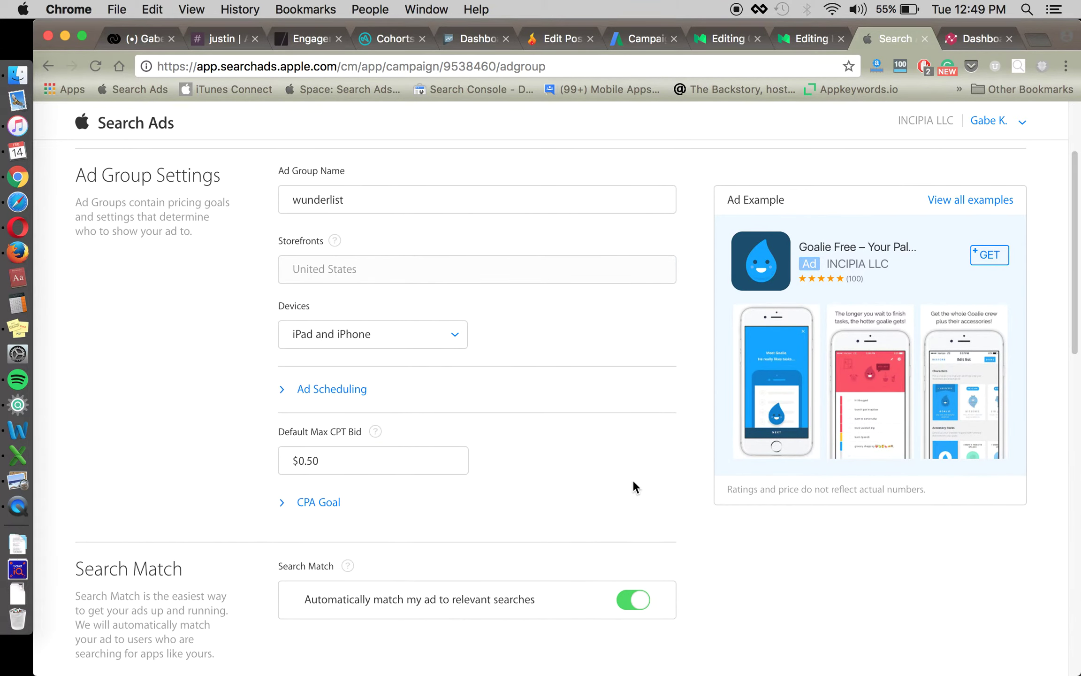
pyautogui.scroll(-1, 641, 499)
pyautogui.click(645, 574)
pyautogui.scroll(-15, 750, 559)
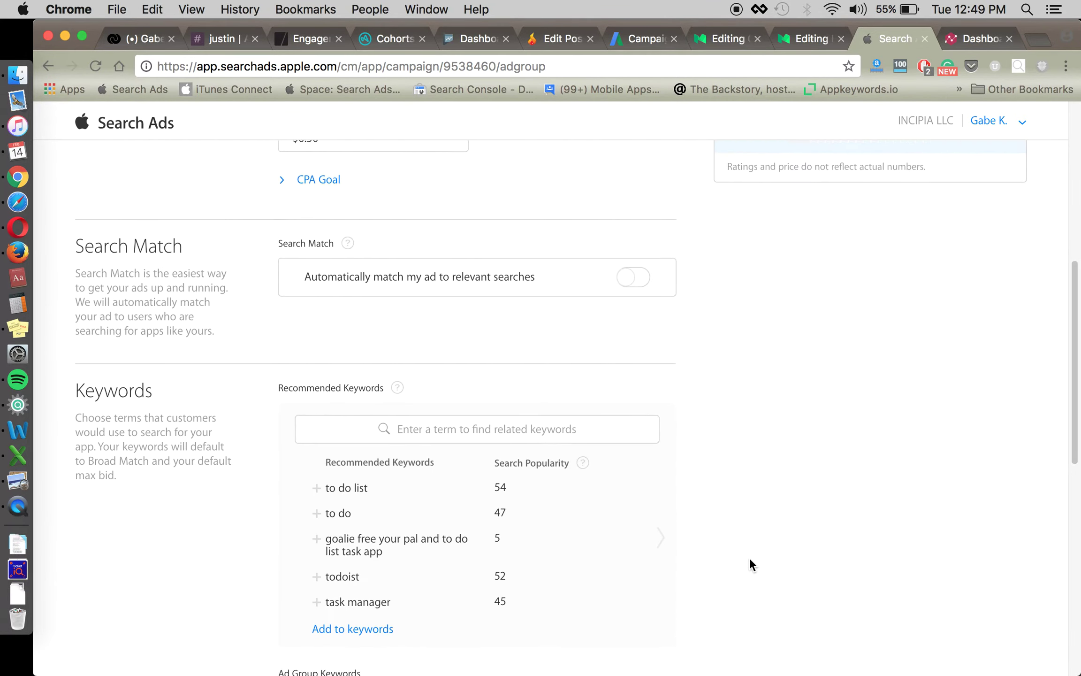
pyautogui.scroll(-4, 749, 557)
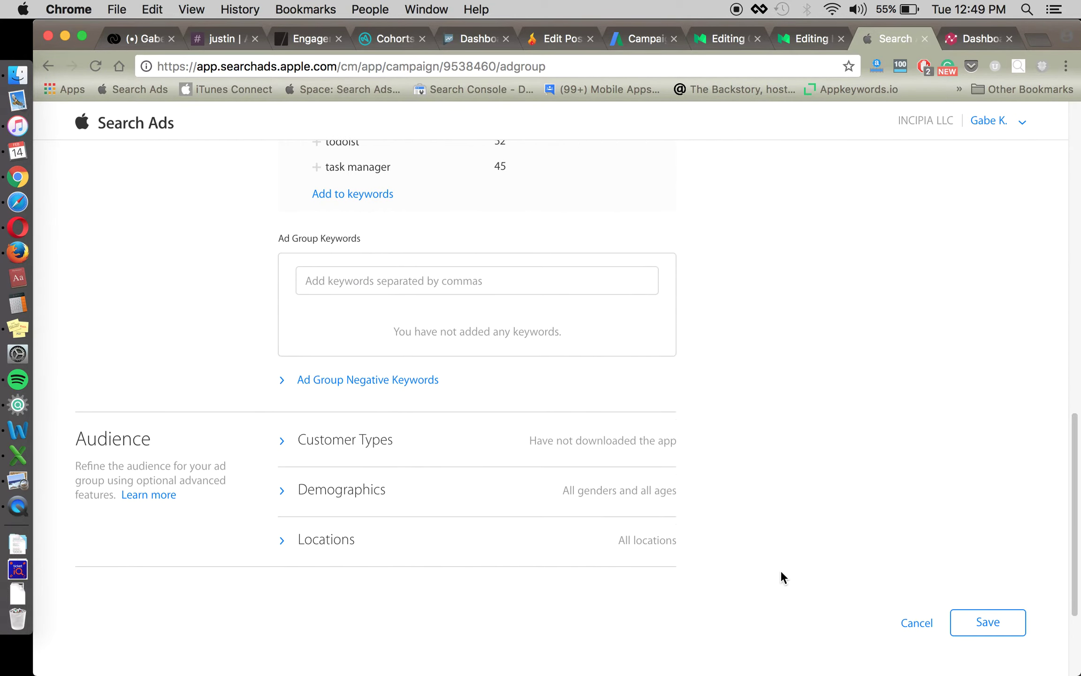
pyautogui.click(970, 627)
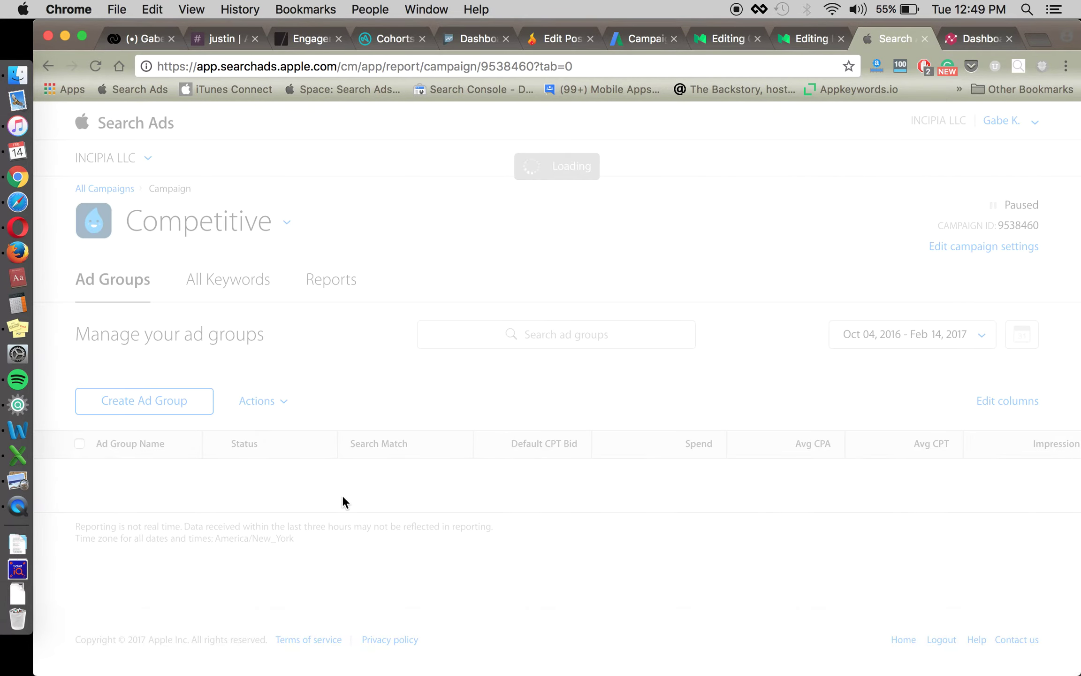
# In the wunderlist ad group, enter [wunderlist] as an exact-match keyword, then abandon adding keywords.
pyautogui.click(125, 485)
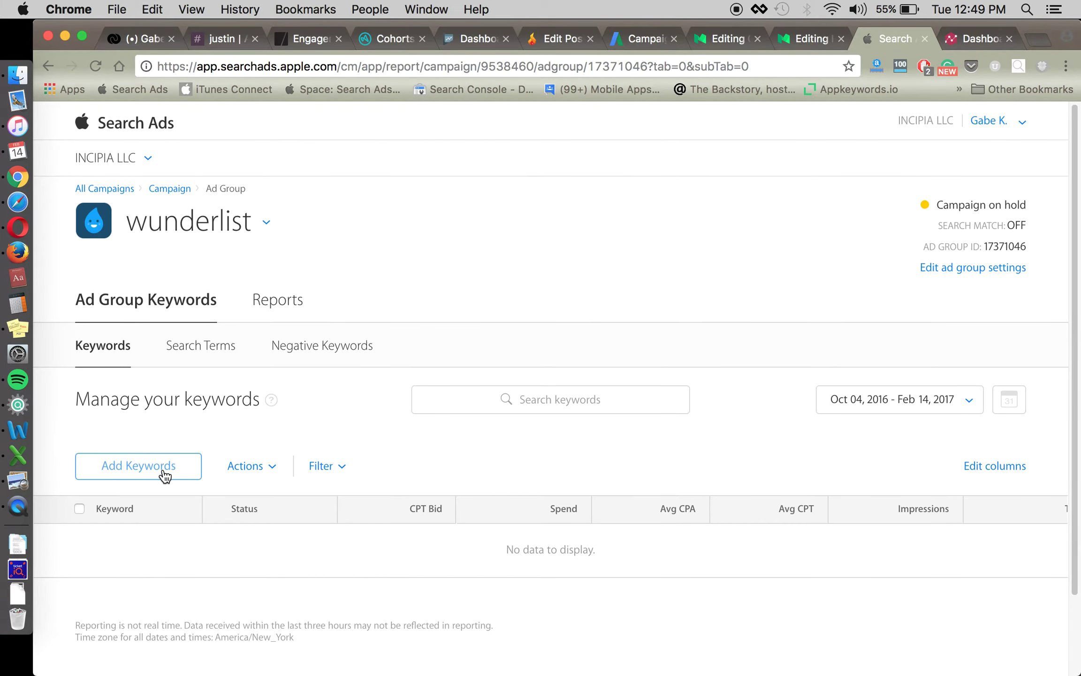
pyautogui.click(162, 471)
pyautogui.click(635, 300)
pyautogui.write('[')
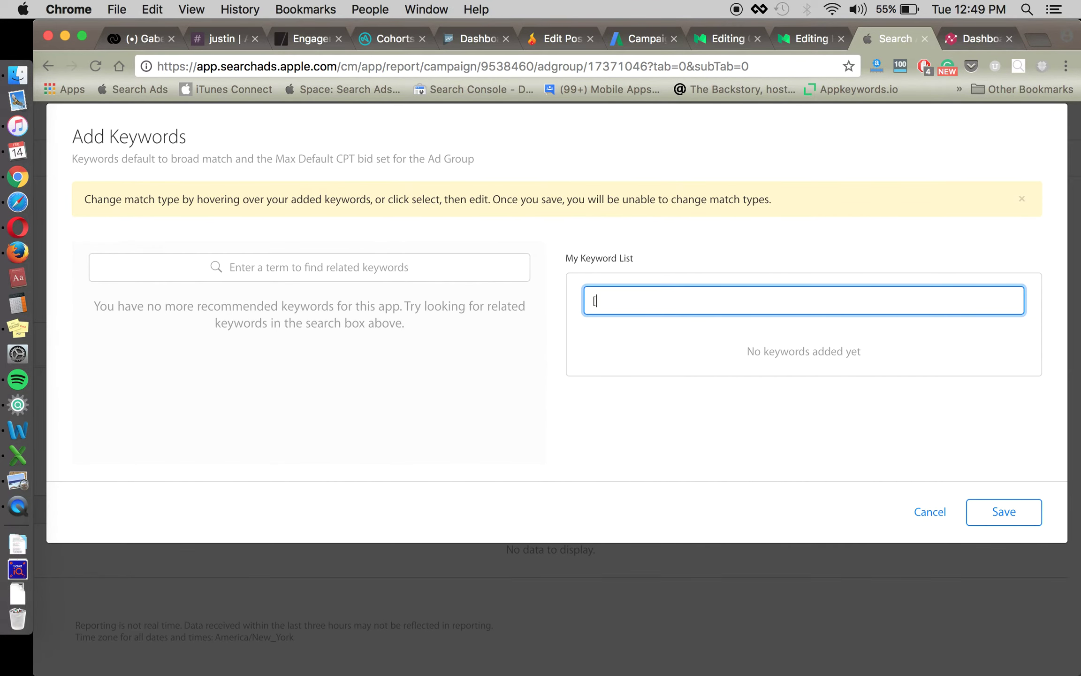
pyautogui.write('wunderlist]')
pyautogui.press('Return')
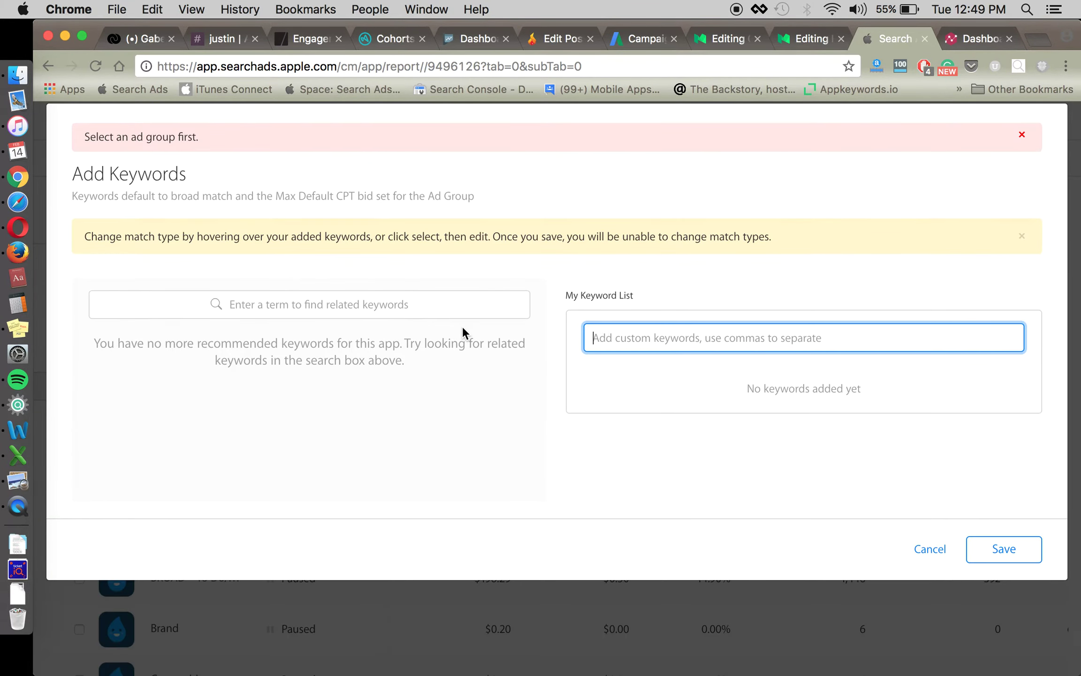
pyautogui.click(932, 548)
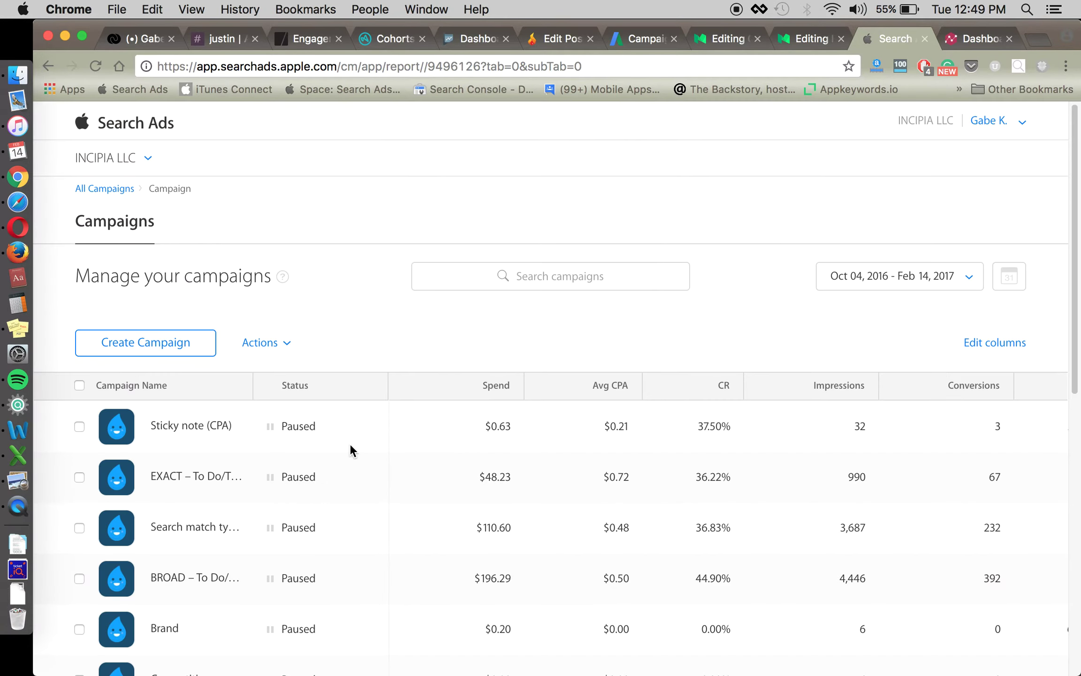
# Open the Competitive campaign and return from the error page to Search Ads home.
pyautogui.scroll(-3, 305, 437)
pyautogui.click(197, 539)
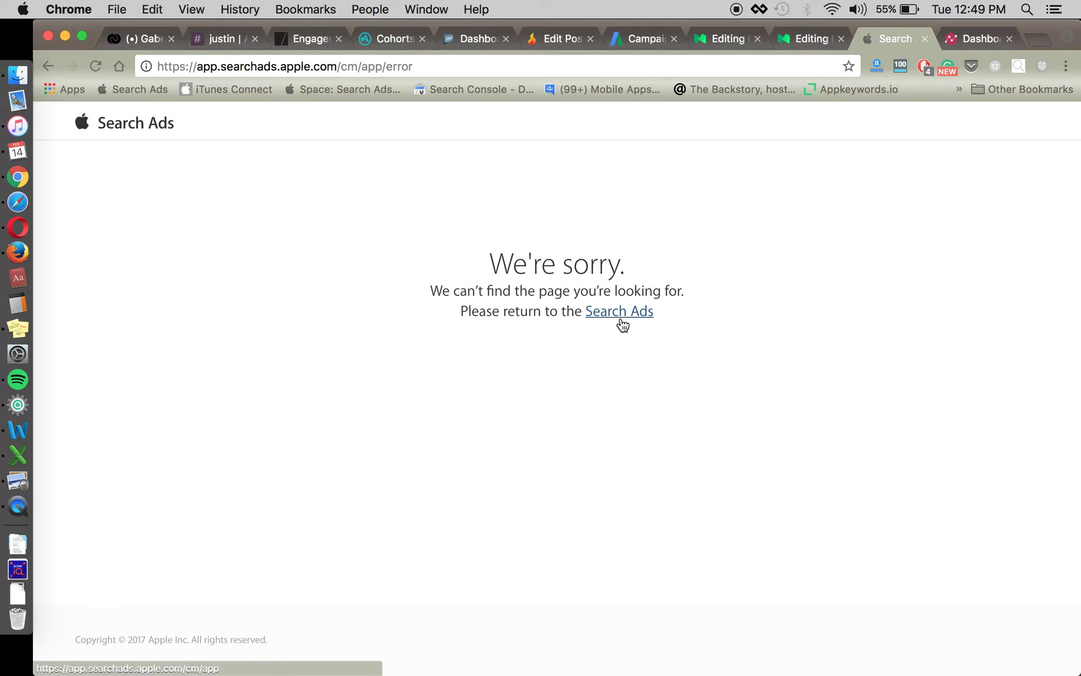
pyautogui.click(623, 316)
# Start a blank Excel workbook and enter [wunderlist] in cell D8.
pyautogui.click(17, 467)
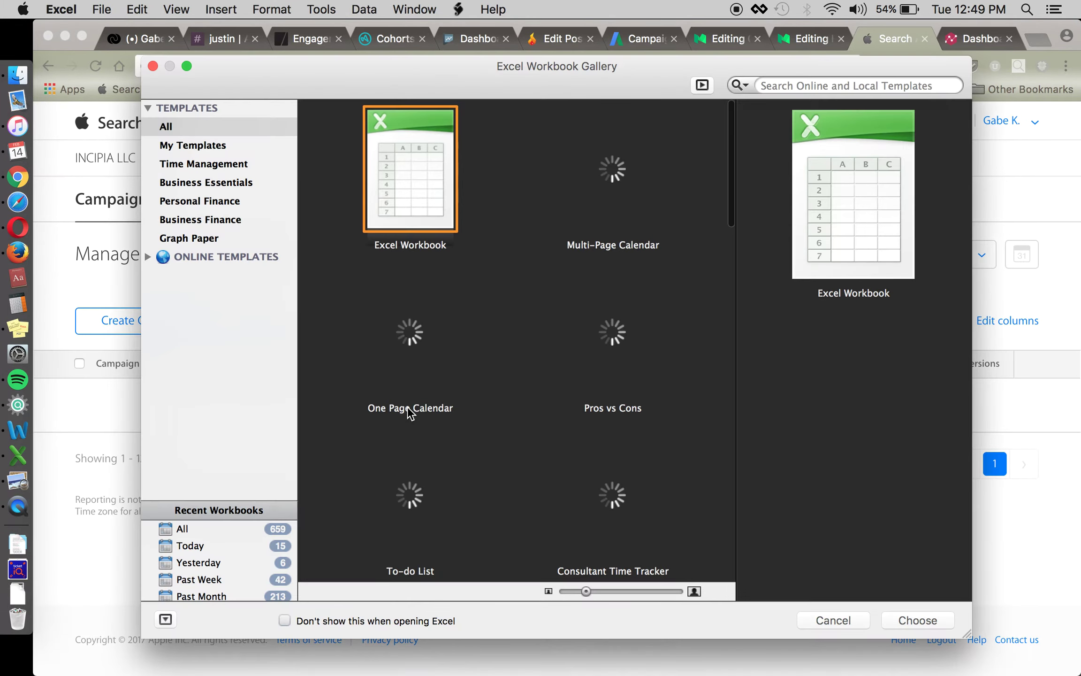
pyautogui.press('Return')
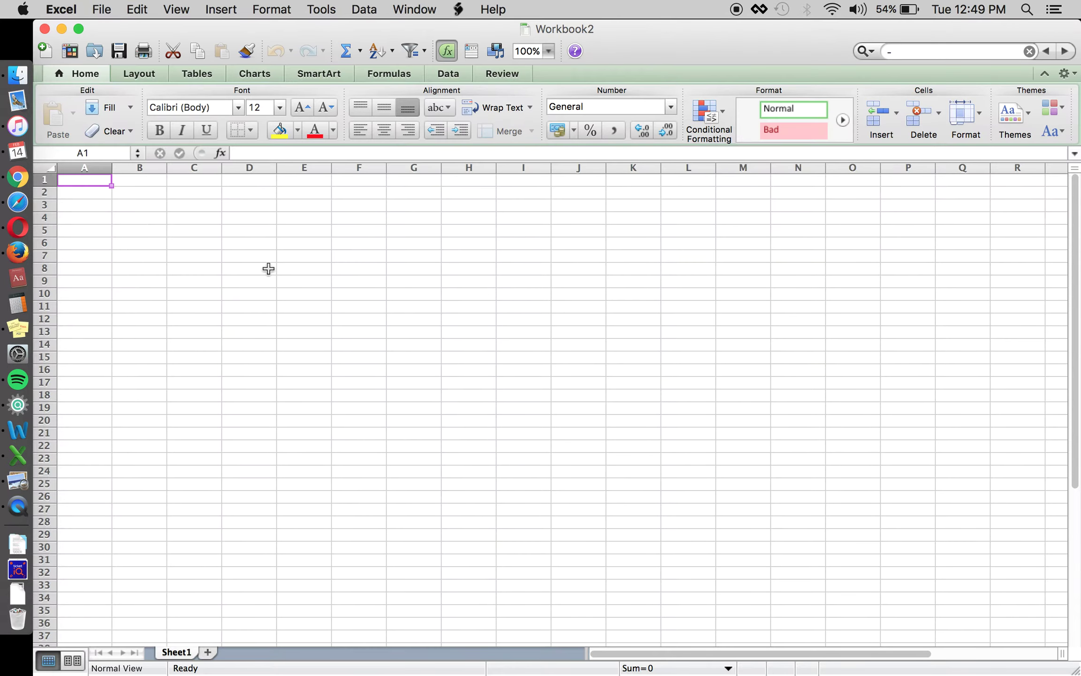
pyautogui.click(269, 268)
pyautogui.write('wunderlist')
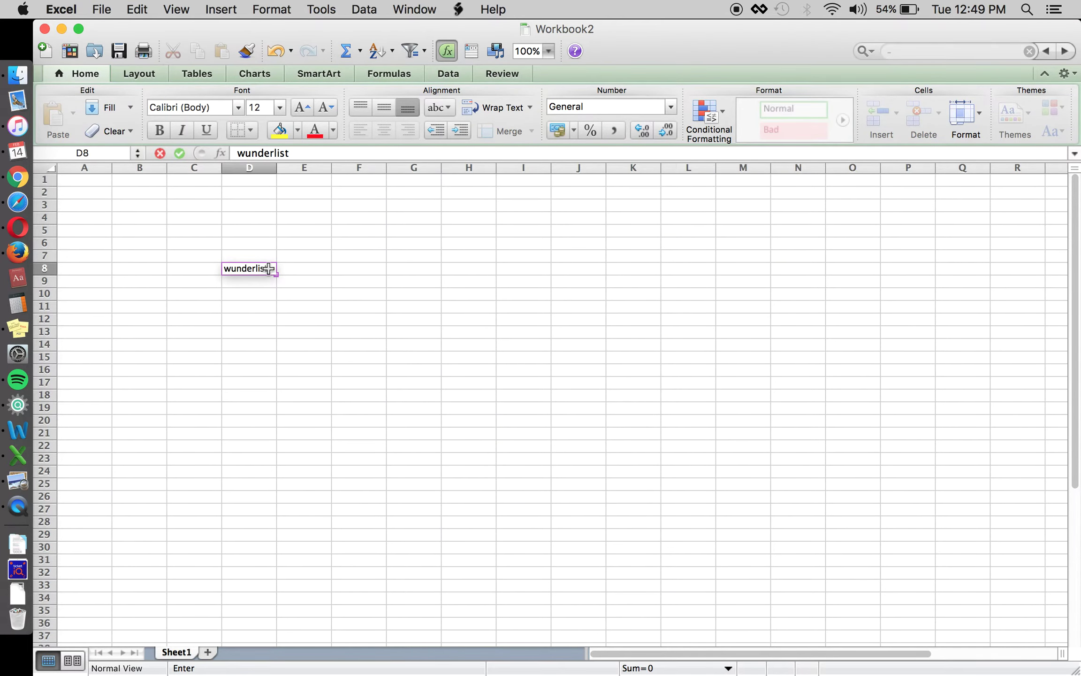
pyautogui.click(240, 153)
pyautogui.write('[')
pyautogui.press('End')
pyautogui.write(']')
pyautogui.press('Return')
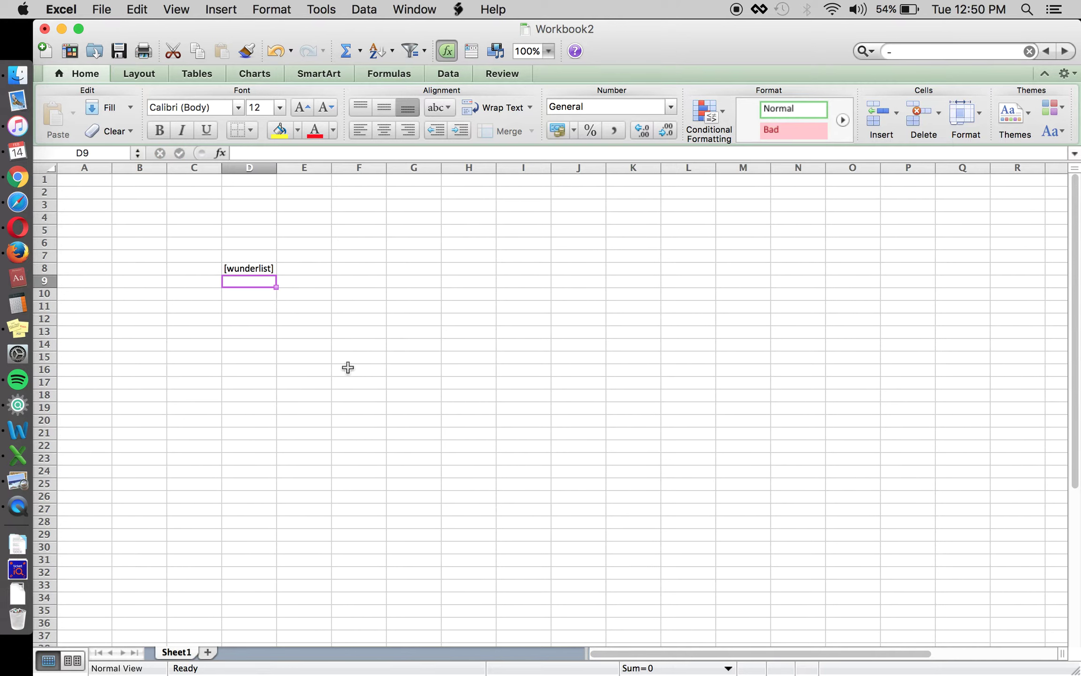
# Enter 'exact' as the label in C8 beside the keyword.
pyautogui.press('Up')
pyautogui.press('Left')
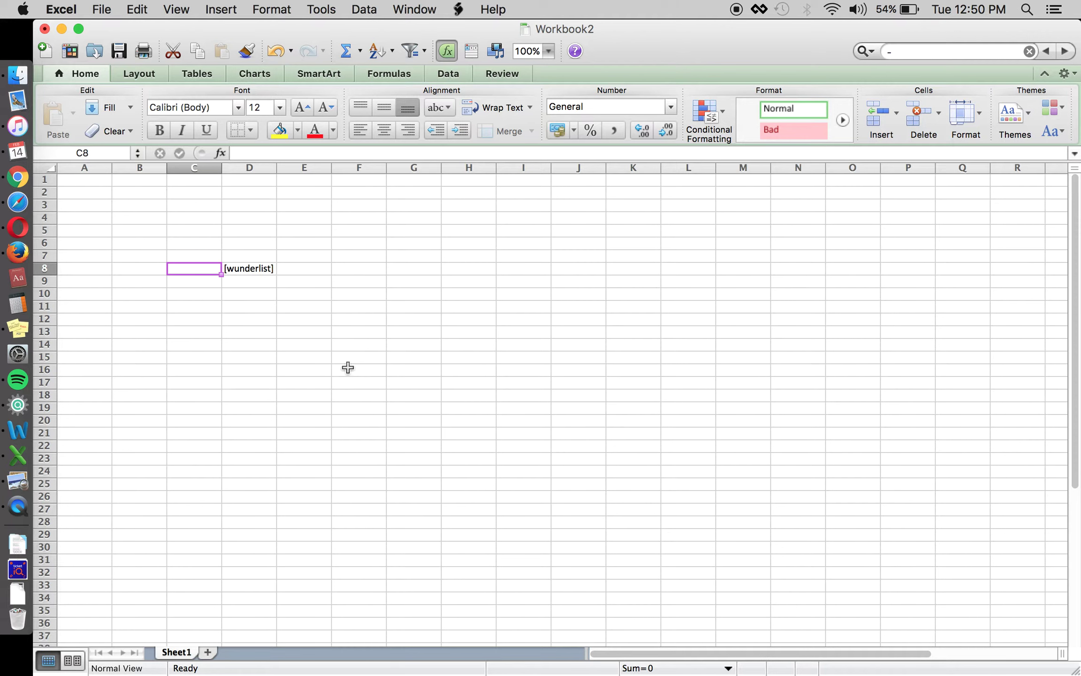
pyautogui.write('exact')
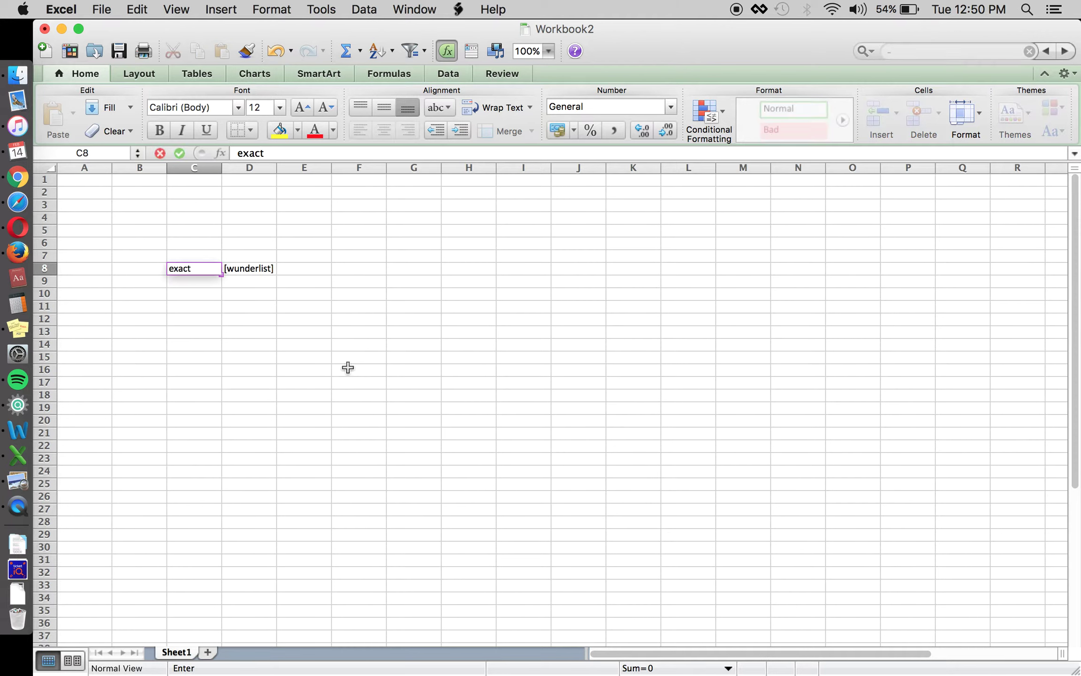
pyautogui.press('Return')
pyautogui.press('Up')
pyautogui.press('Right')
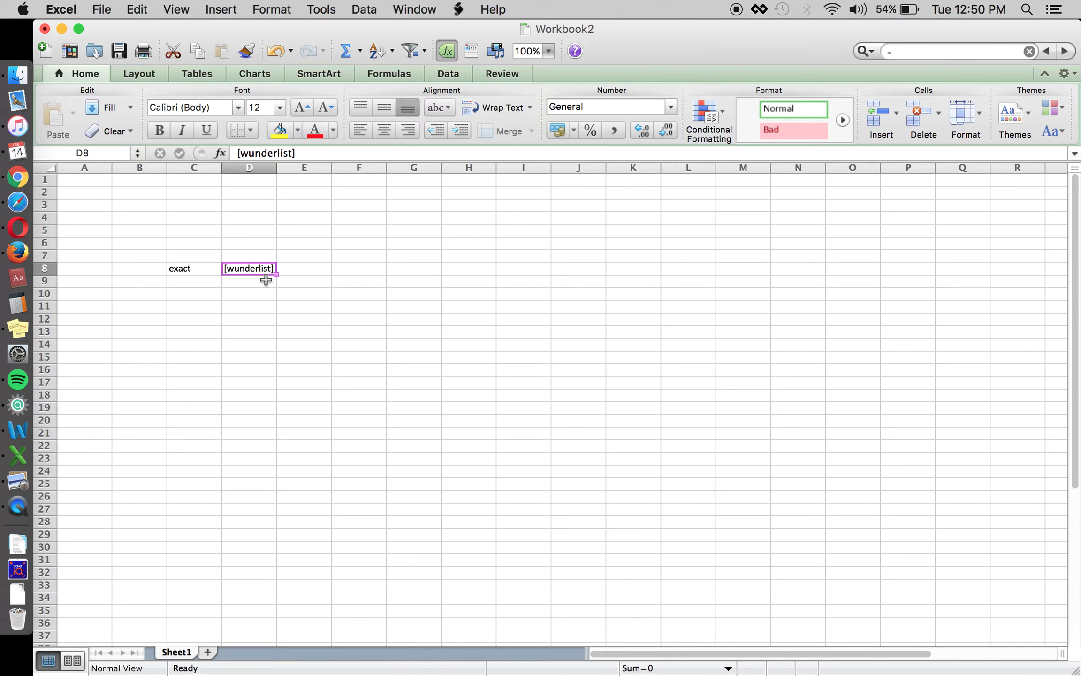
# Enter 'wunderlist: to-do list & tasks' in D9 and 'wunderlist to do and task list' in D10.
pyautogui.click(301, 267)
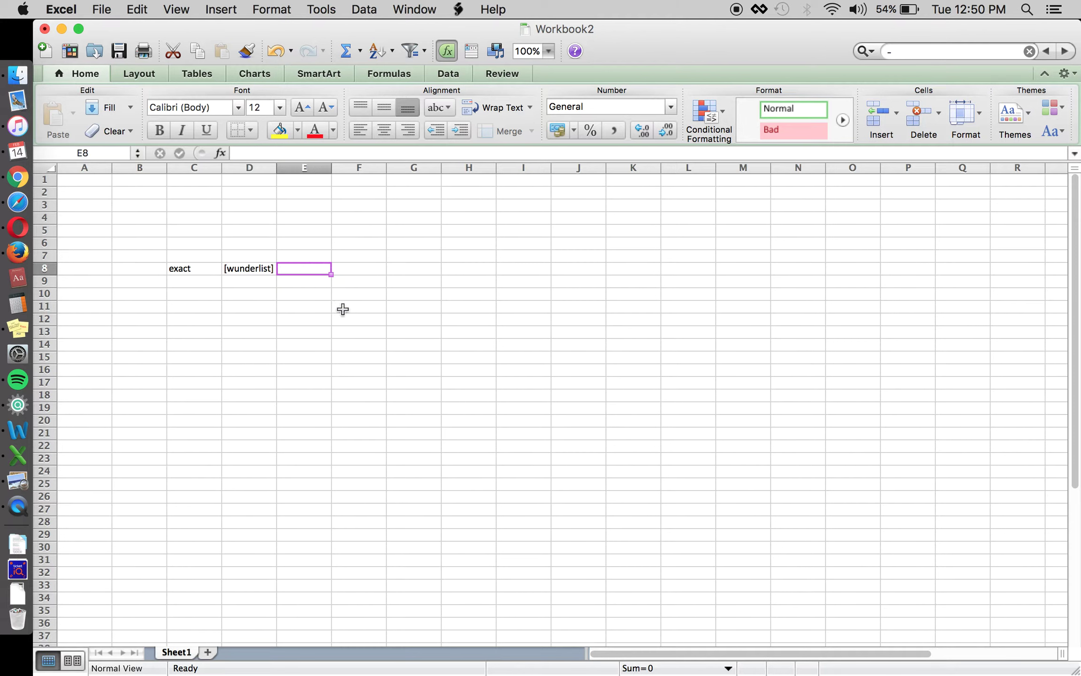
pyautogui.press('Right')
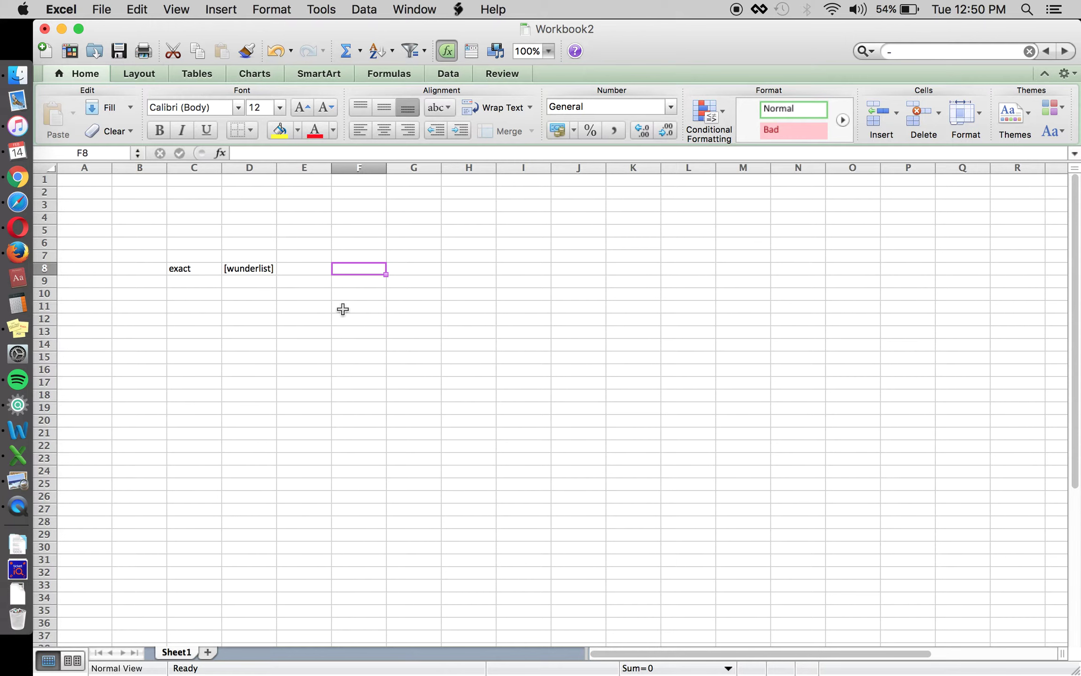
pyautogui.press('Left')
pyautogui.press('Left')
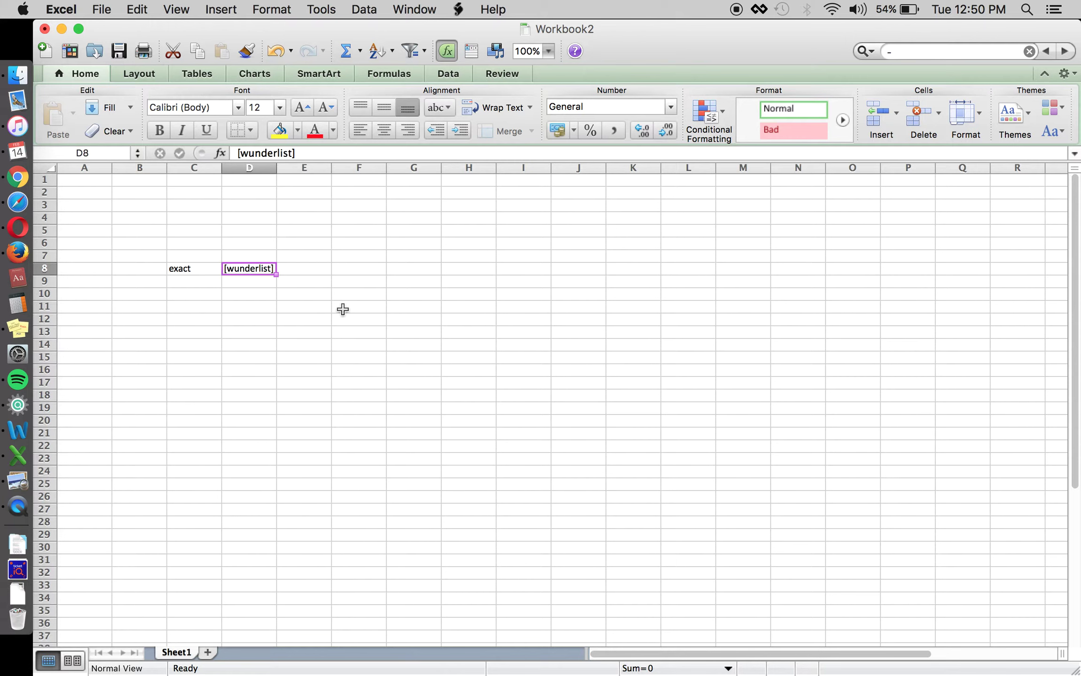
pyautogui.press('Down')
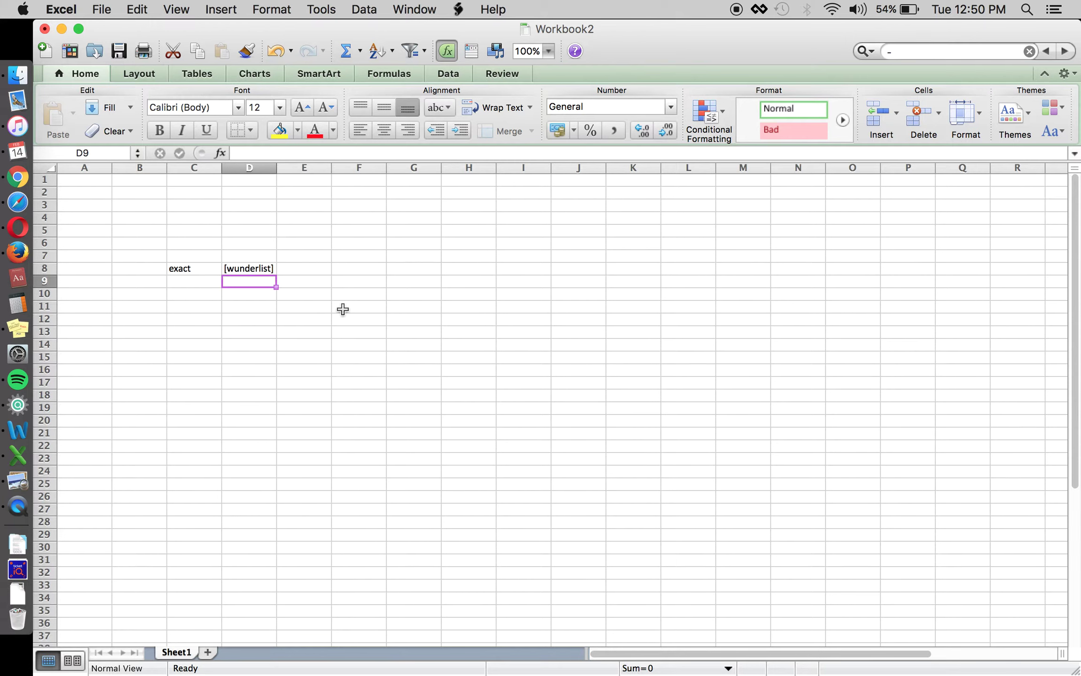
pyautogui.write('wunder')
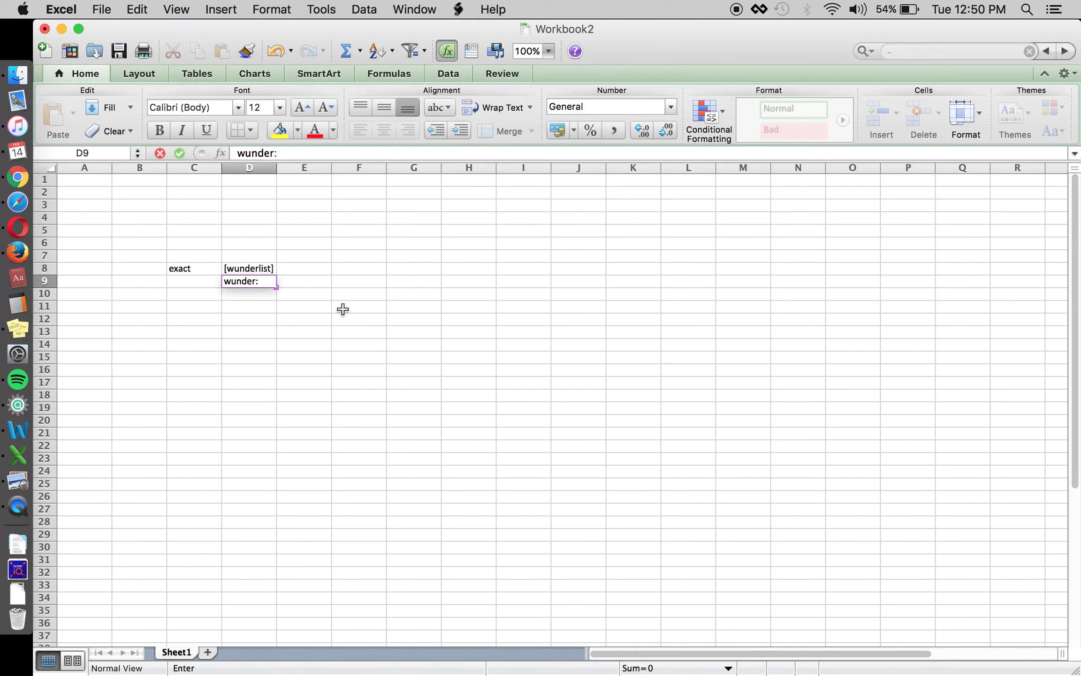
pyautogui.write(': g')
pyautogui.press('BackSpace')
pyautogui.write('list: to')
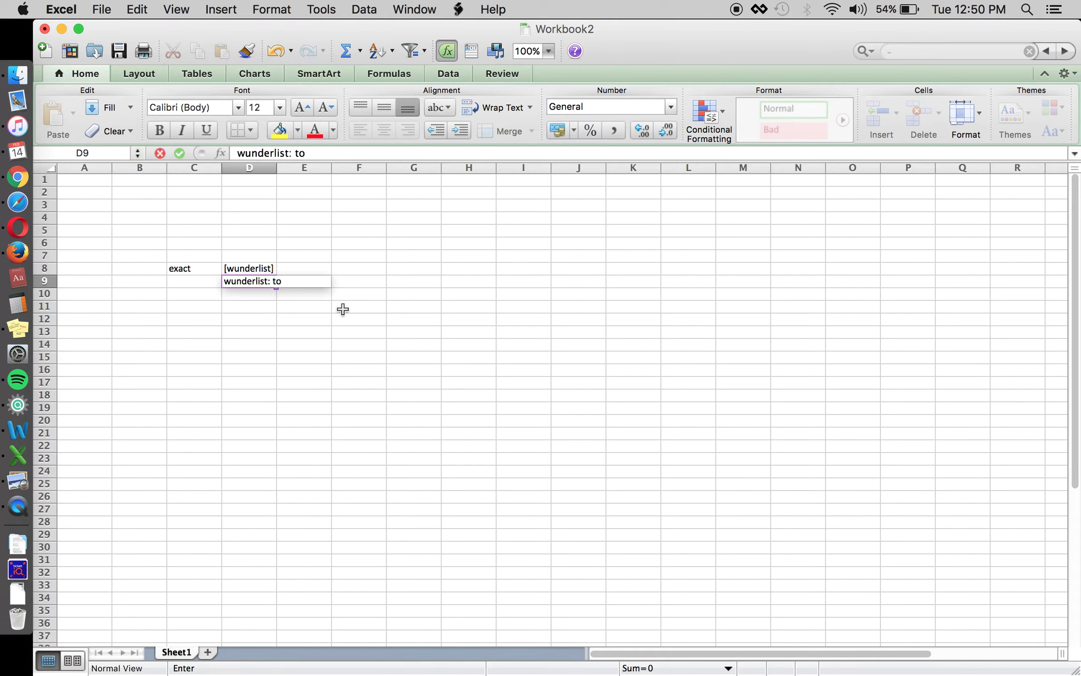
pyautogui.write('-do ist')
pyautogui.press('BackSpace')
pyautogui.press('BackSpace')
pyautogui.write('list & tasks')
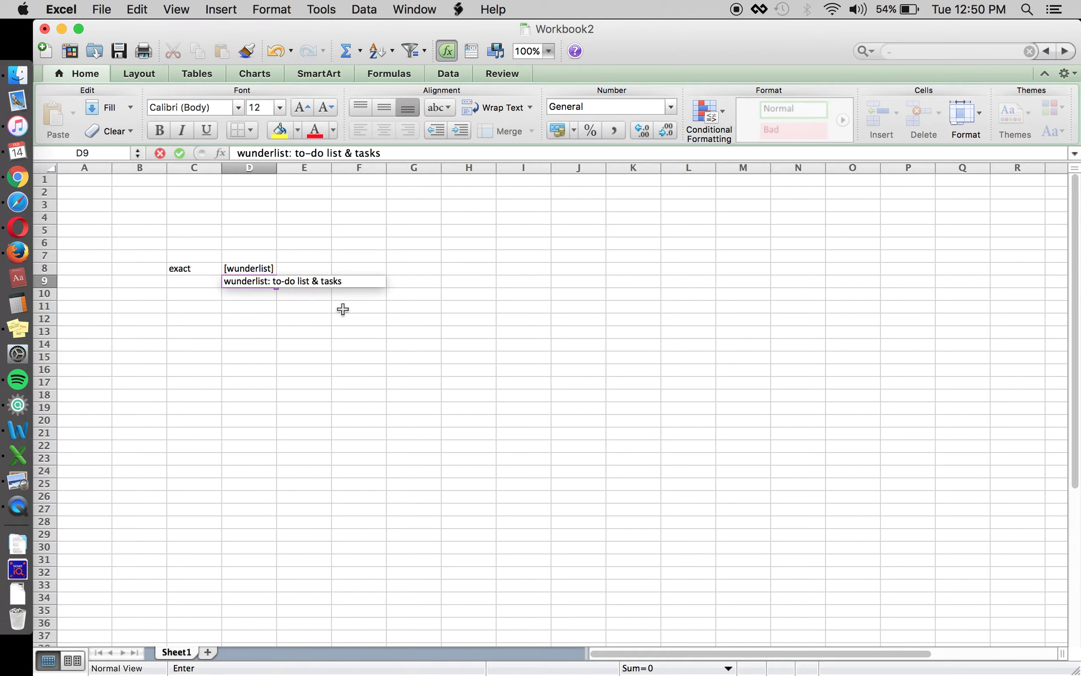
pyautogui.press('Return')
pyautogui.write('wu')
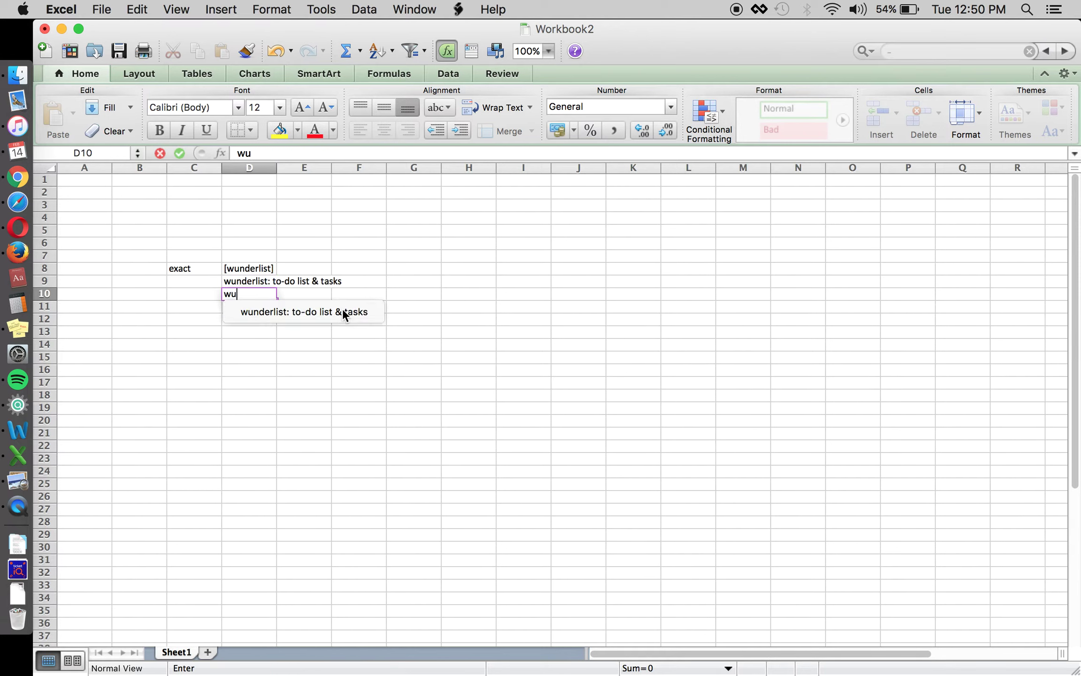
pyautogui.write('nderlit')
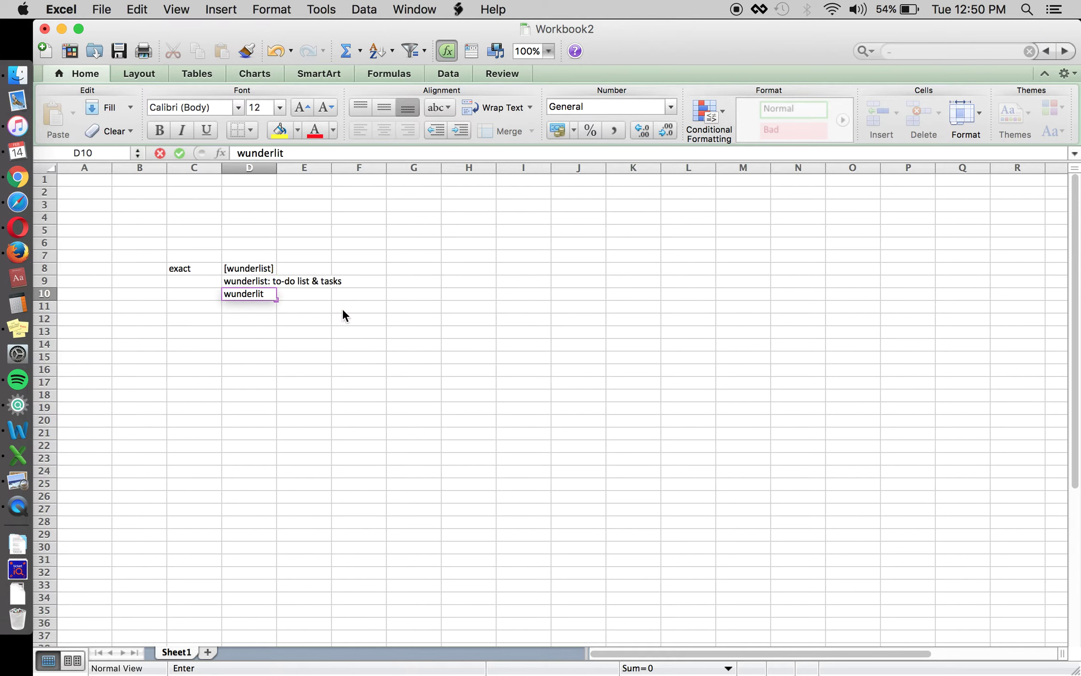
pyautogui.press('BackSpace')
pyautogui.write('st to do and t')
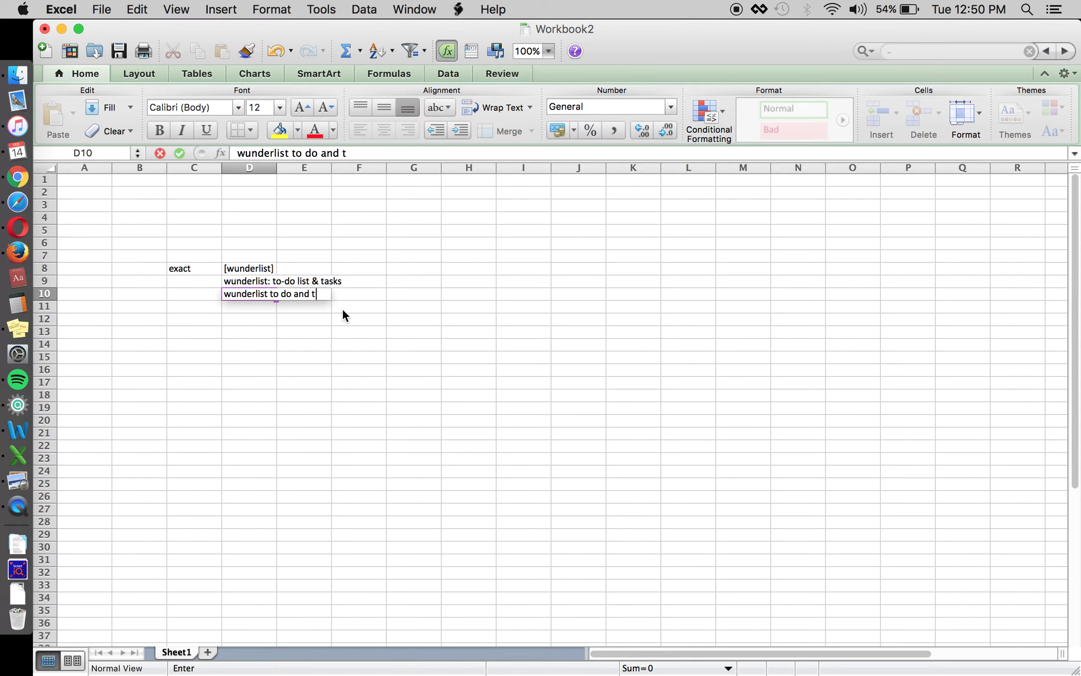
pyautogui.write('ask list')
pyautogui.press('Return')
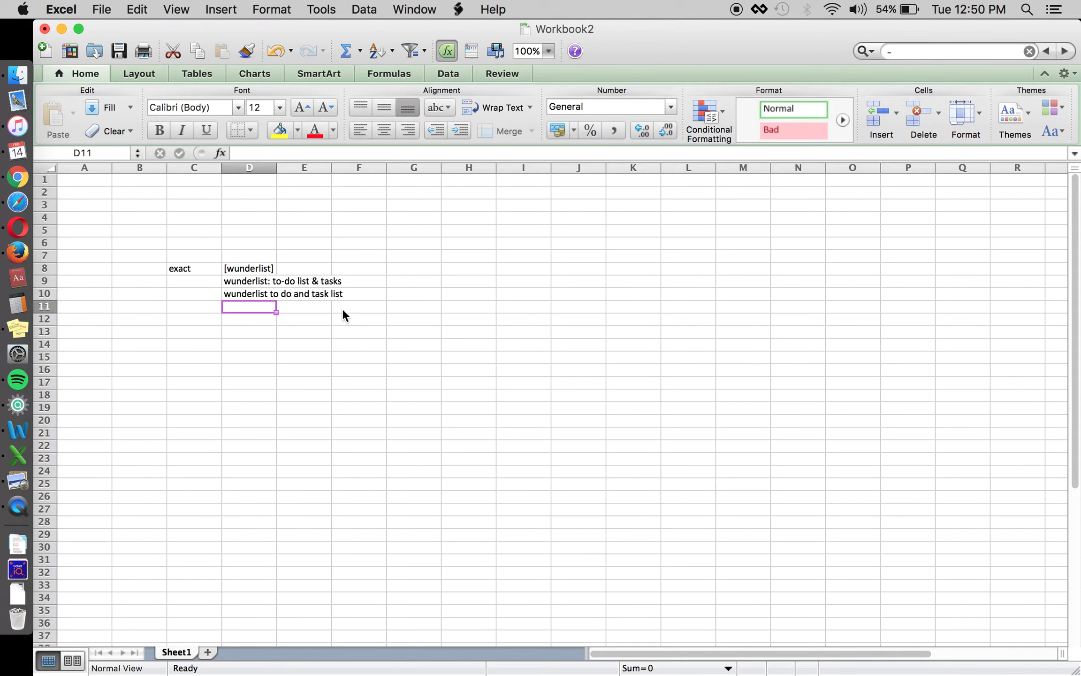
# Wrap the D9 and D10 keywords in square brackets for exact match.
pyautogui.click(225, 282)
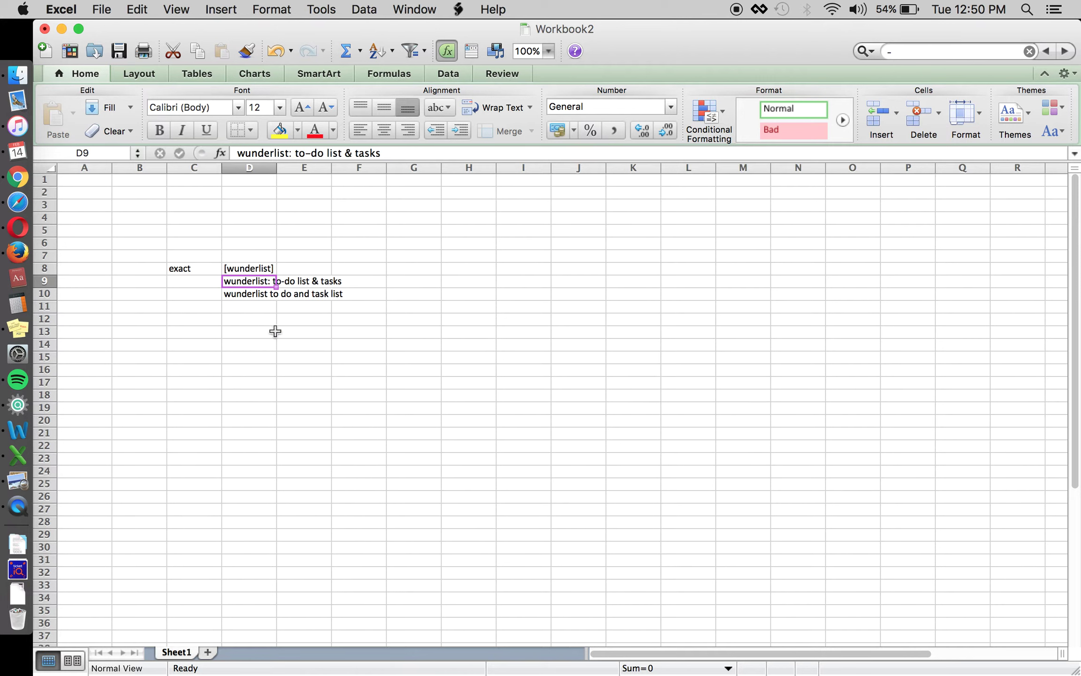
pyautogui.click(236, 153)
pyautogui.write('[')
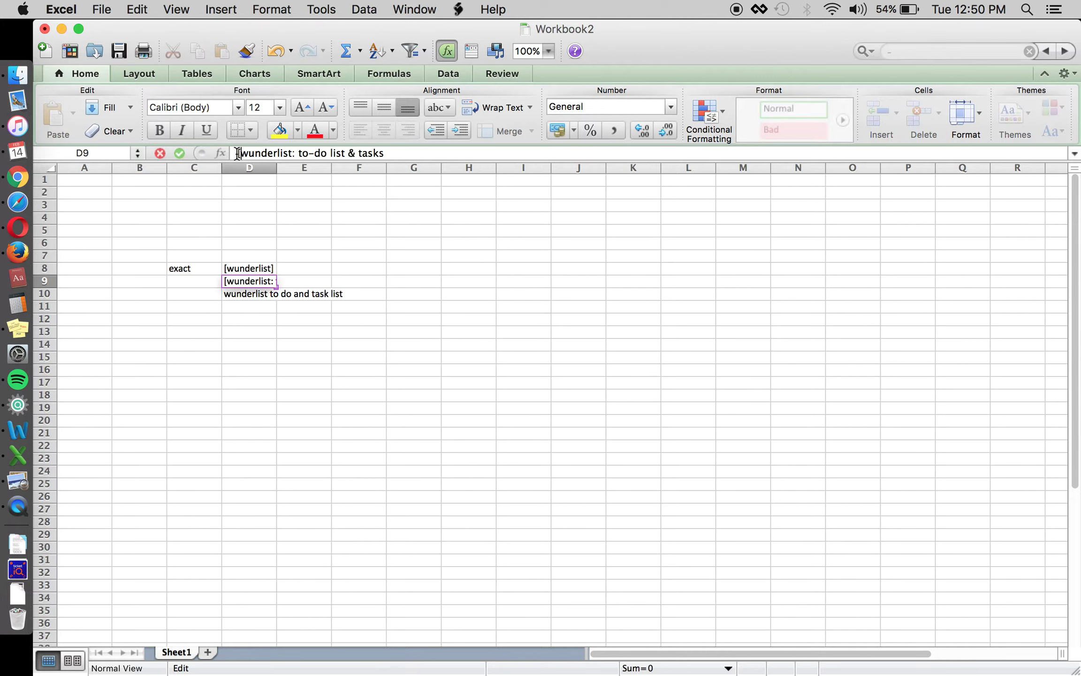
pyautogui.write(']')
pyautogui.press('Return')
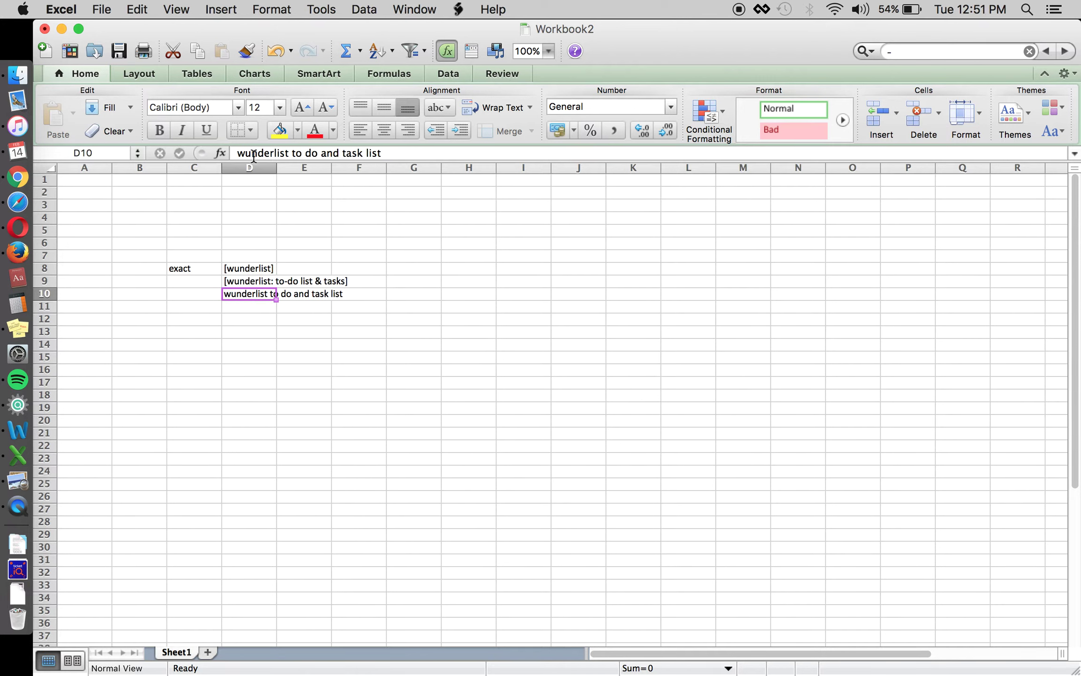
pyautogui.click(238, 153)
pyautogui.write('[')
pyautogui.click(398, 153)
pyautogui.write(']')
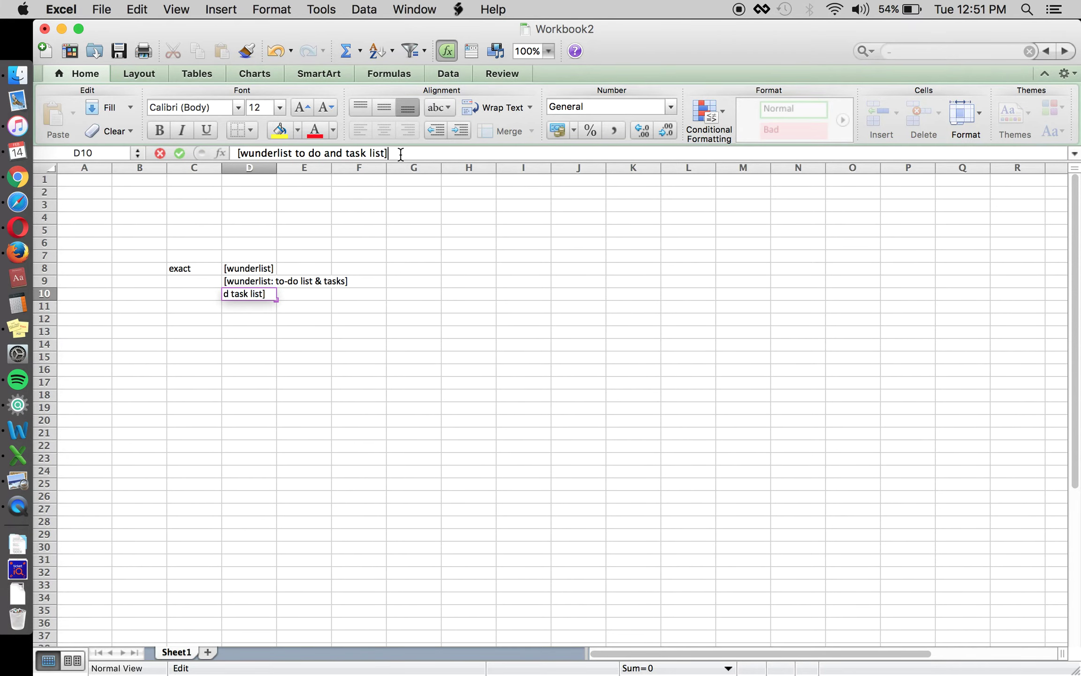
pyautogui.press('Return')
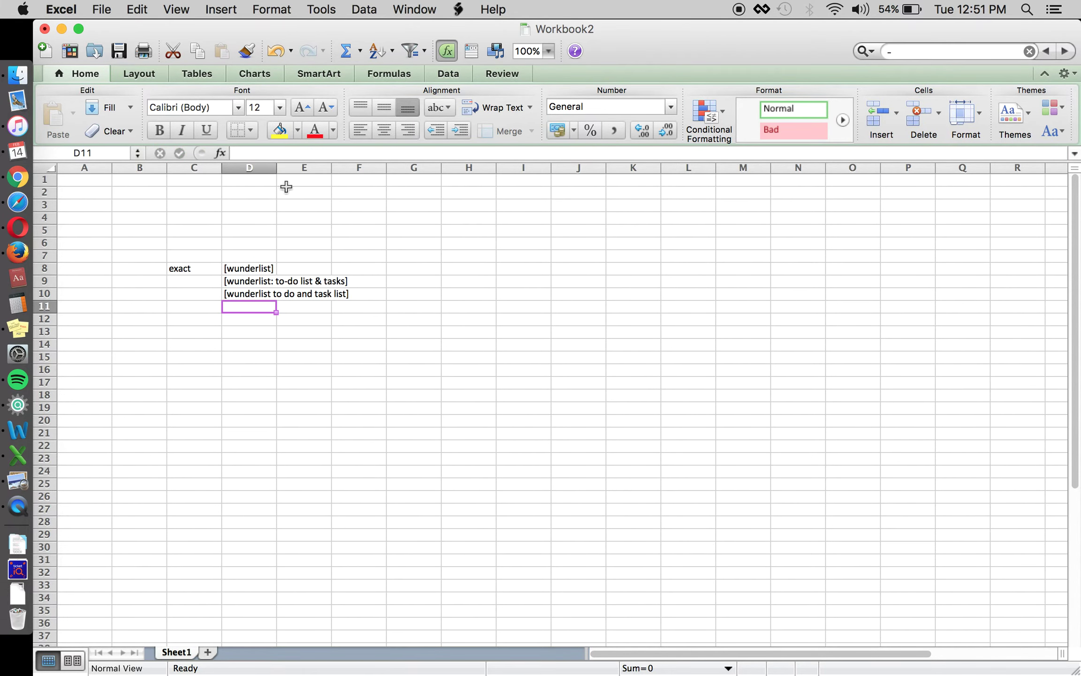
# Widen column D to fit the bracketed keywords.
pyautogui.moveTo(276, 172); pyautogui.dragTo(354, 282)
pyautogui.click(391, 287)
pyautogui.hotkey('shift', 'Down')
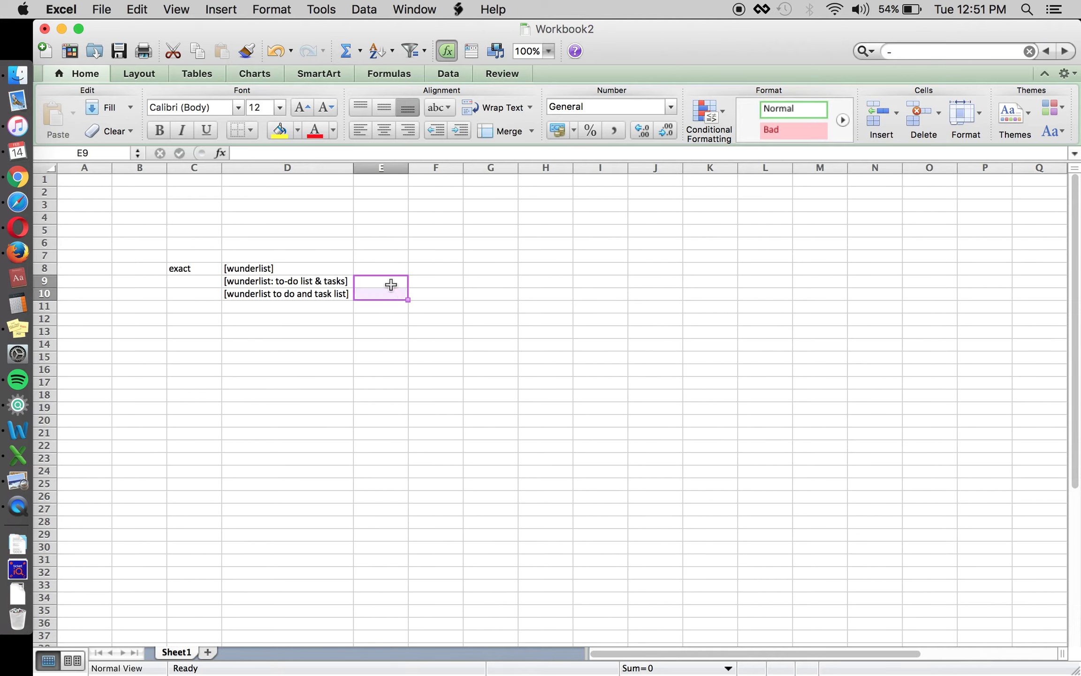
pyautogui.click(379, 281)
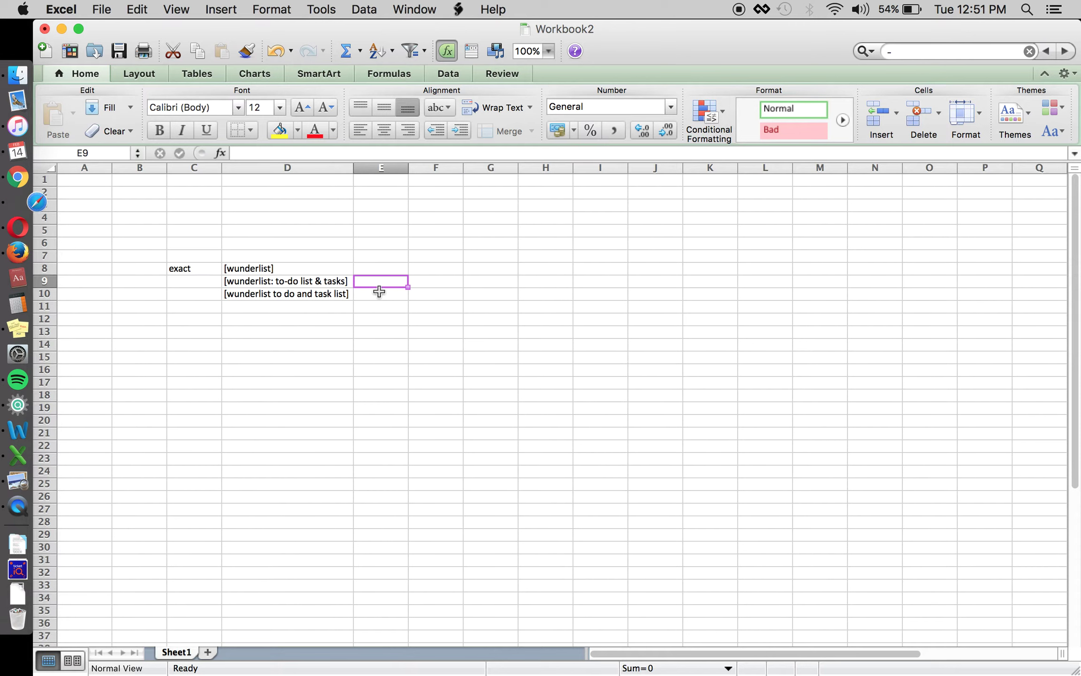
# Enter [wunderlist free] in D11 below the other keywords.
pyautogui.press('Up')
pyautogui.press('Left')
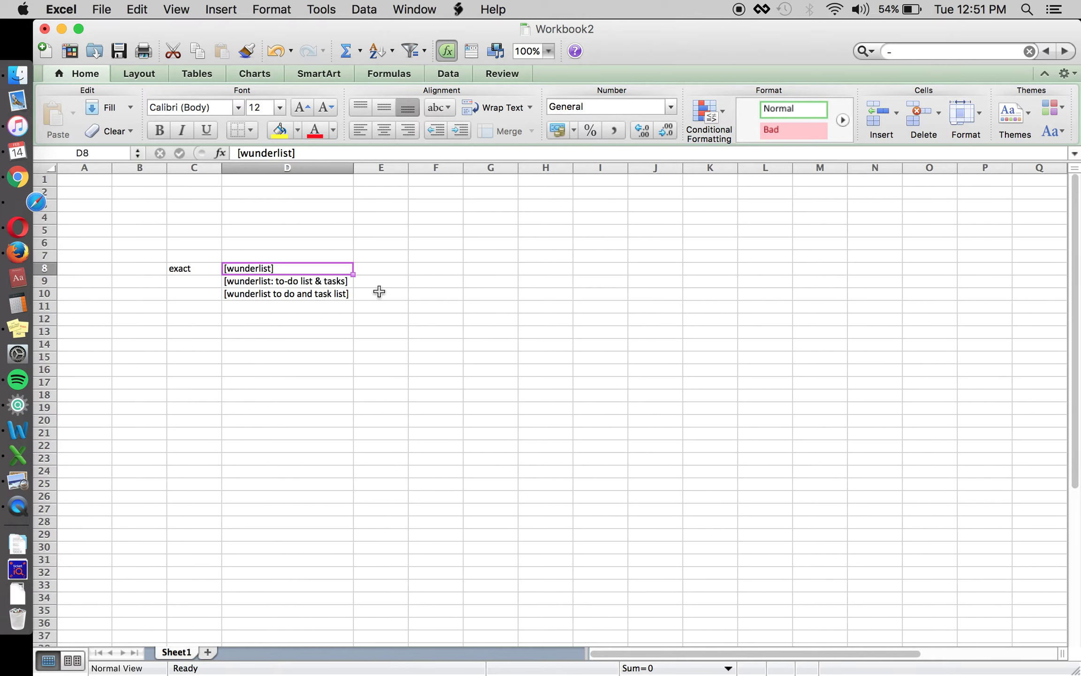
pyautogui.press('Down')
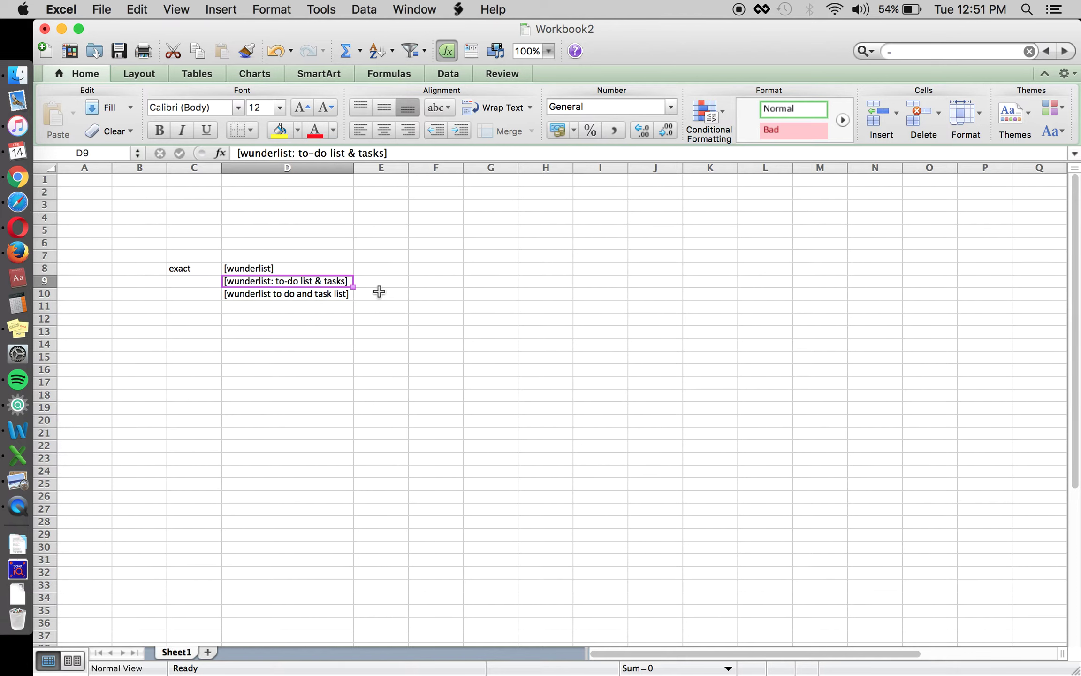
pyautogui.press('Down')
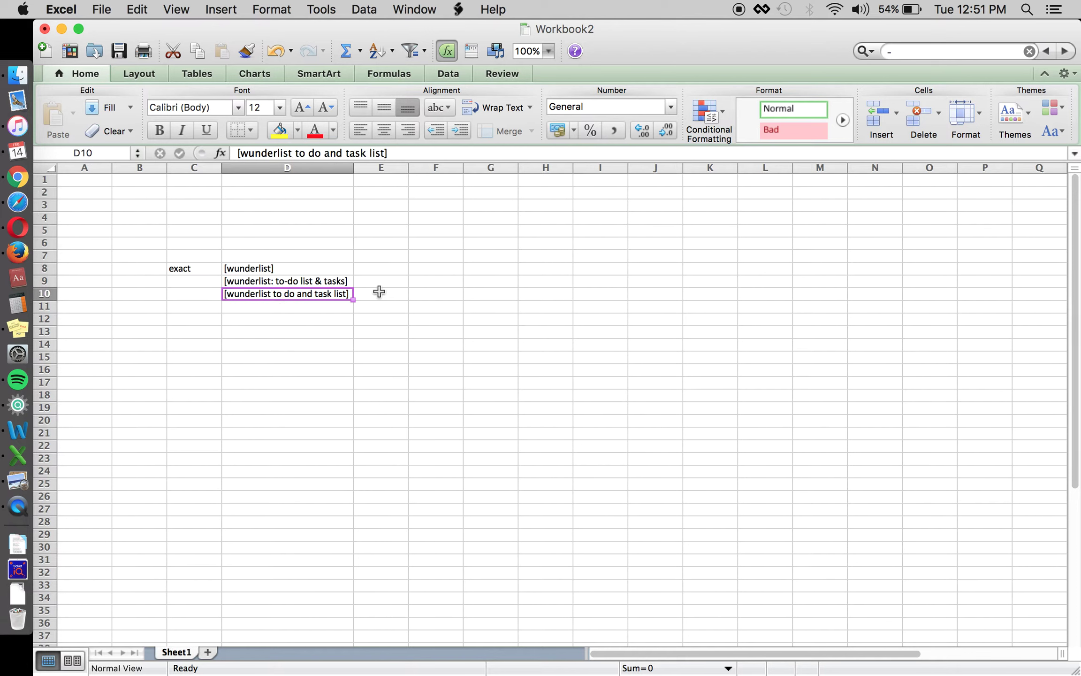
pyautogui.press('Down')
pyautogui.write('[wuner')
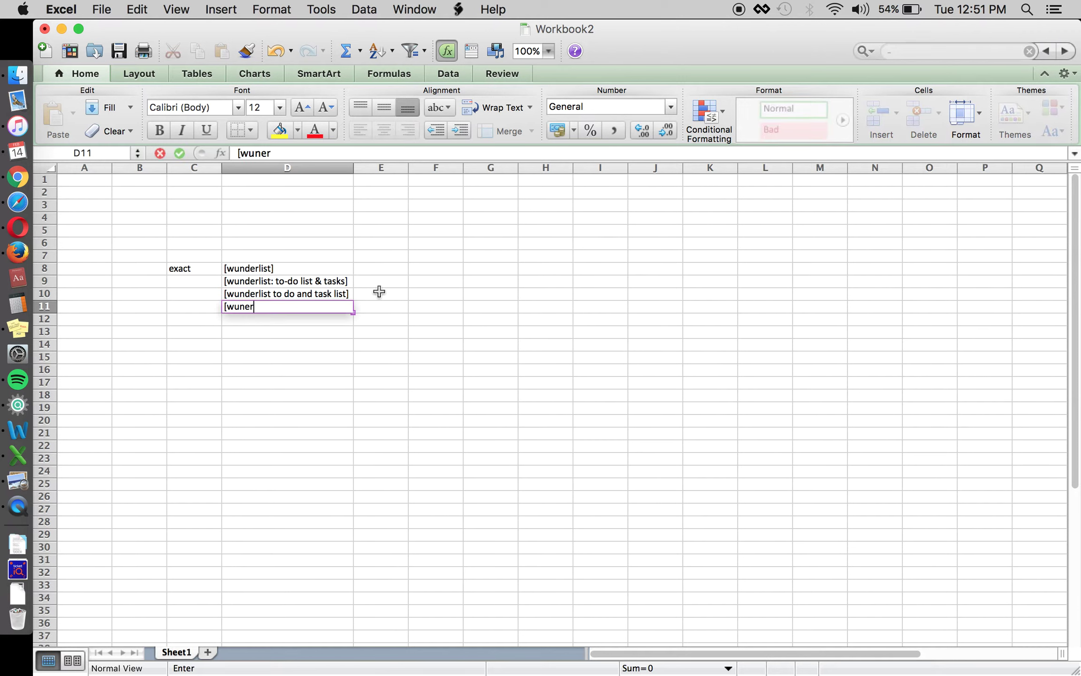
pyautogui.press('BackSpace')
pyautogui.press('BackSpace')
pyautogui.write('derlist free]')
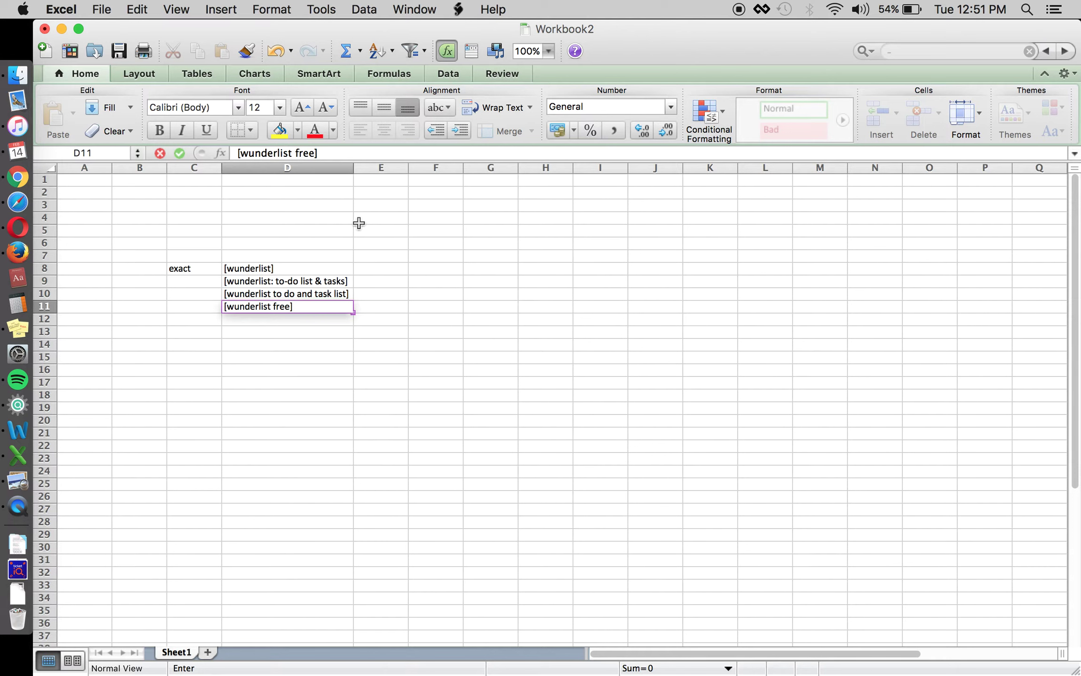
pyautogui.press('Return')
pyautogui.click(348, 303)
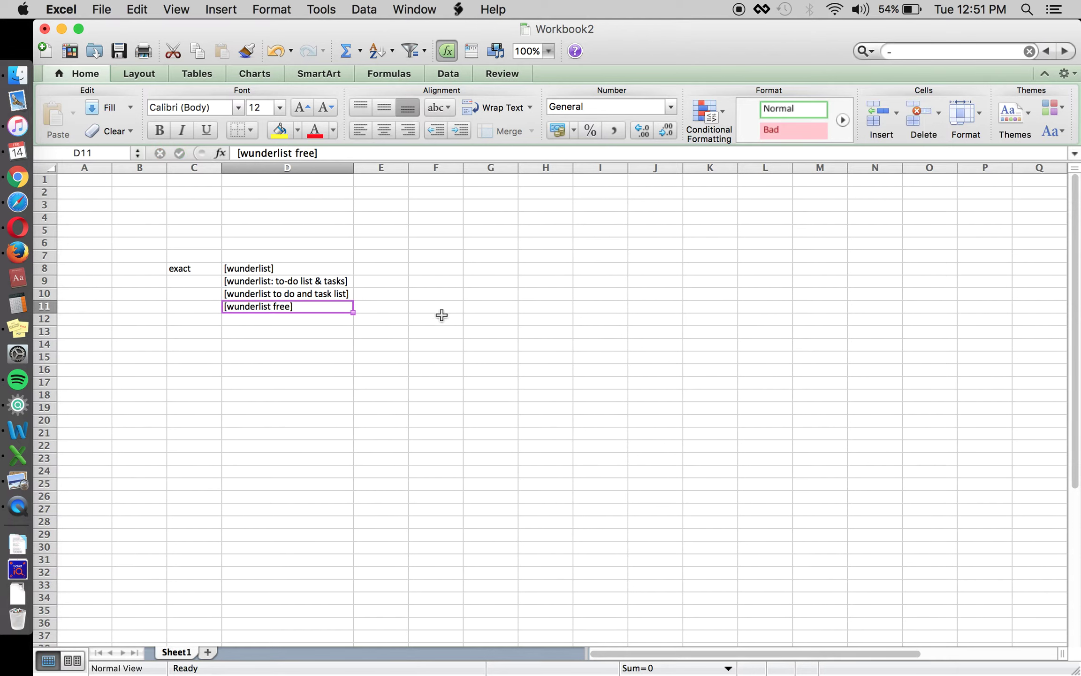
pyautogui.click(384, 281)
pyautogui.click(390, 290)
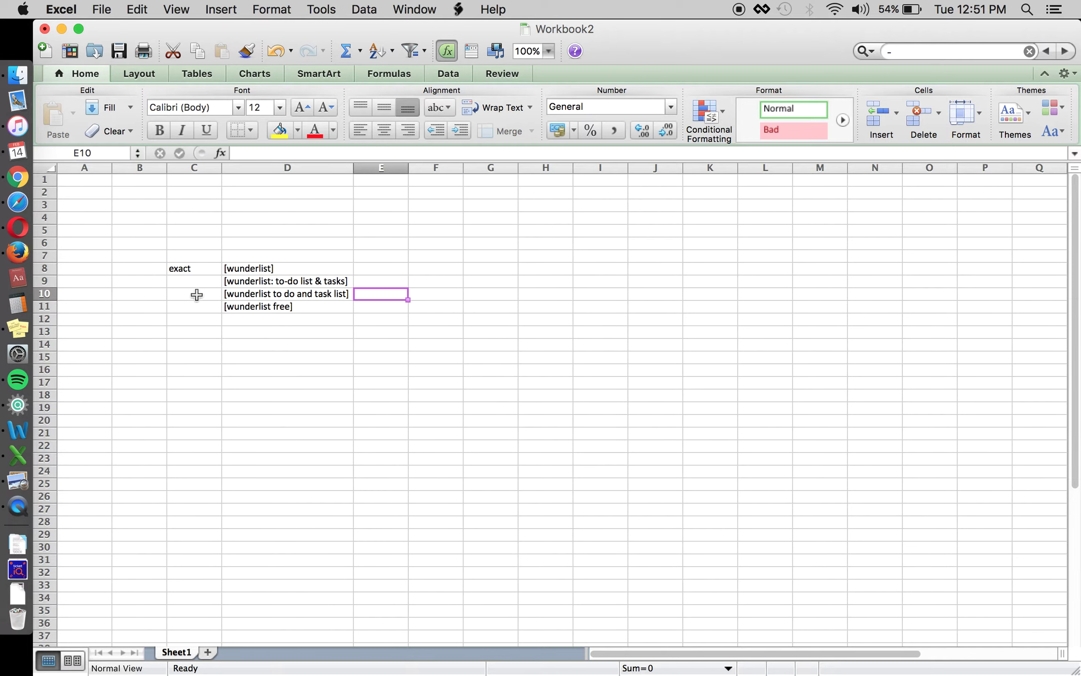
# List 'to do', 'to do list' and 'to do list app' in D14–D16.
pyautogui.click(253, 342)
pyautogui.write('to do')
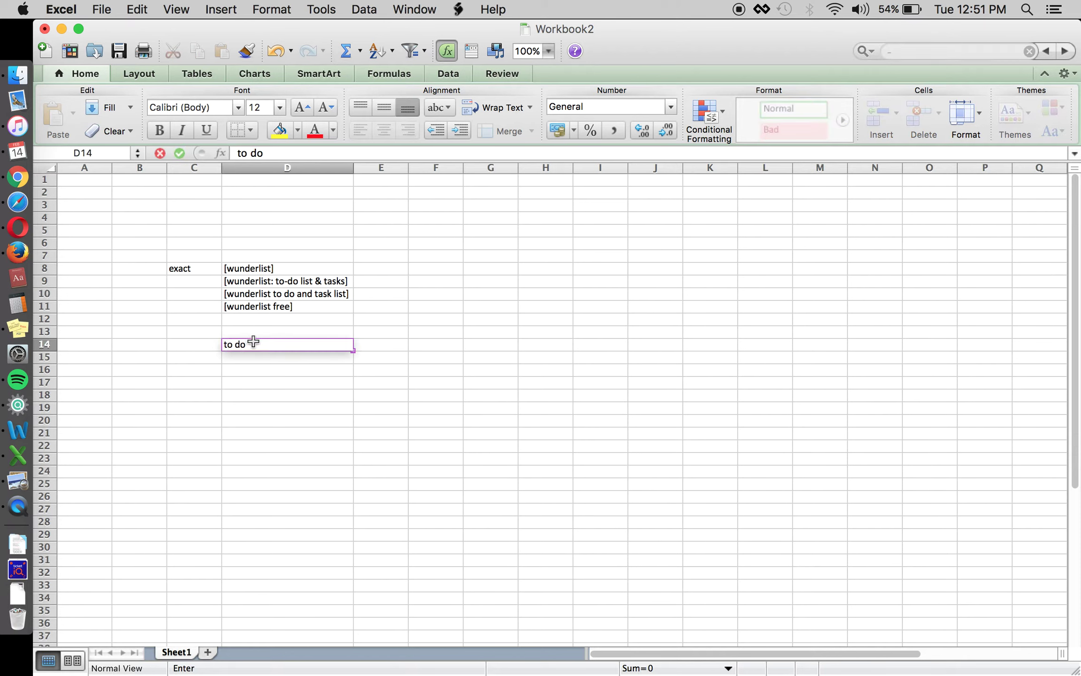
pyautogui.press('Return')
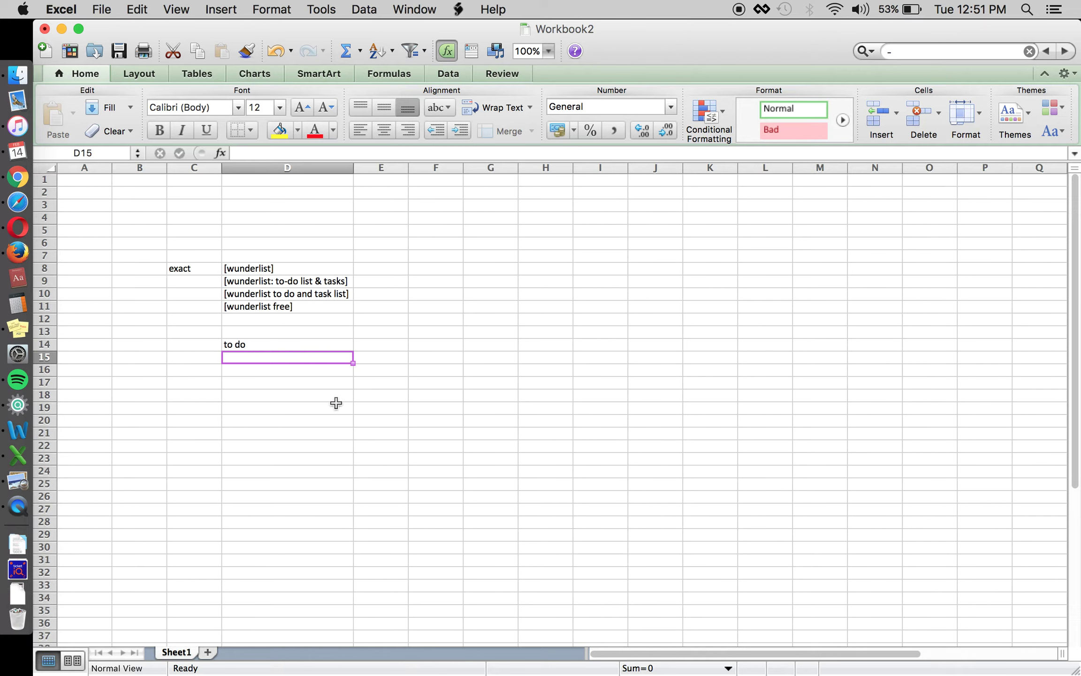
pyautogui.press('Up')
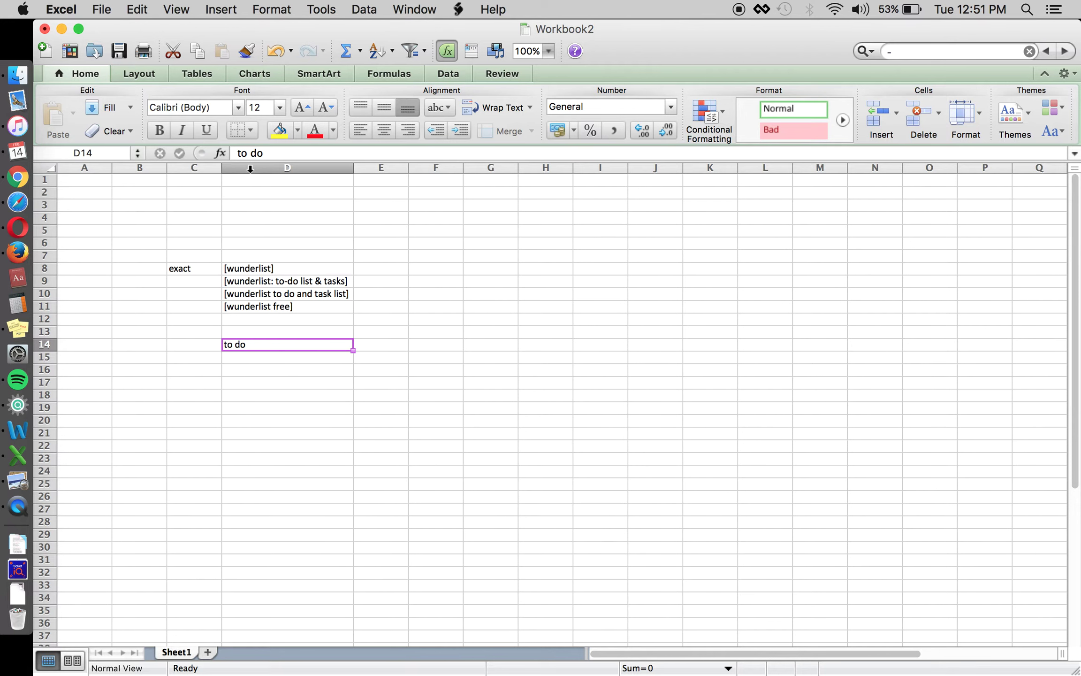
pyautogui.press('Down')
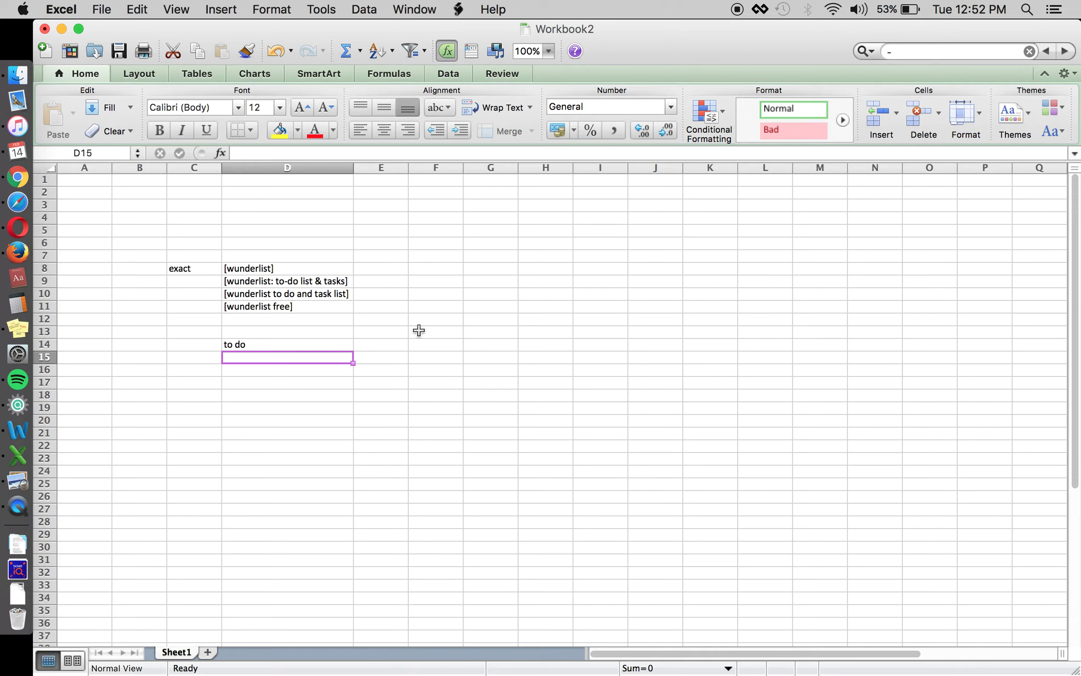
pyautogui.write('to do')
pyautogui.write(' li')
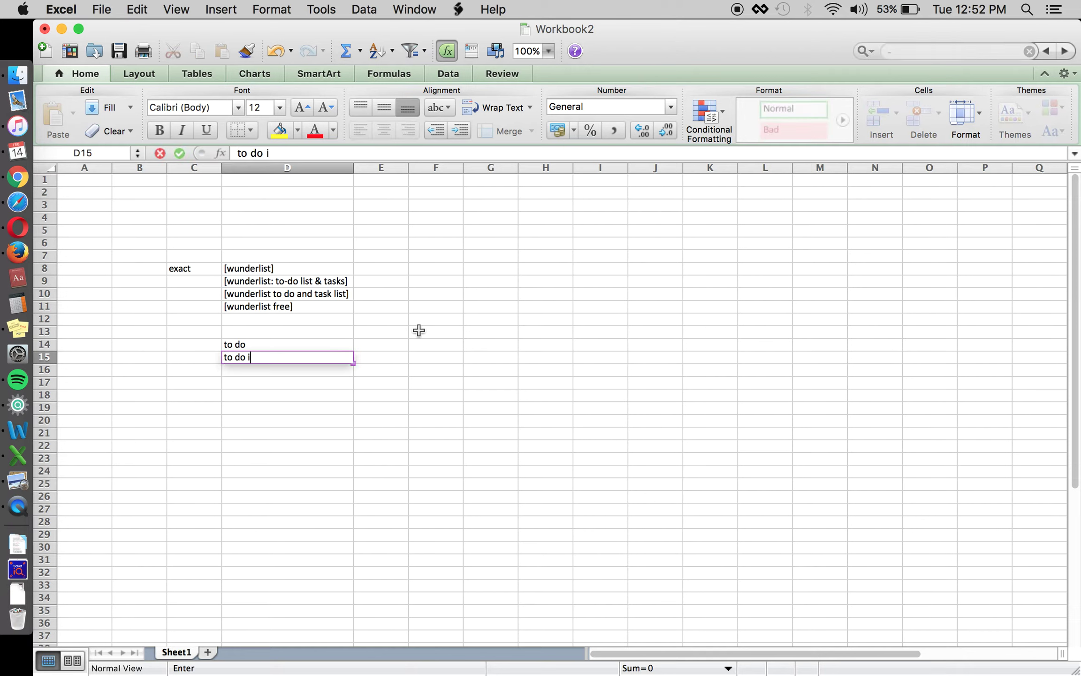
pyautogui.write('st')
pyautogui.press('BackSpace')
pyautogui.press('BackSpace')
pyautogui.press('BackSpace')
pyautogui.write('list')
pyautogui.press('Return')
pyautogui.write('t')
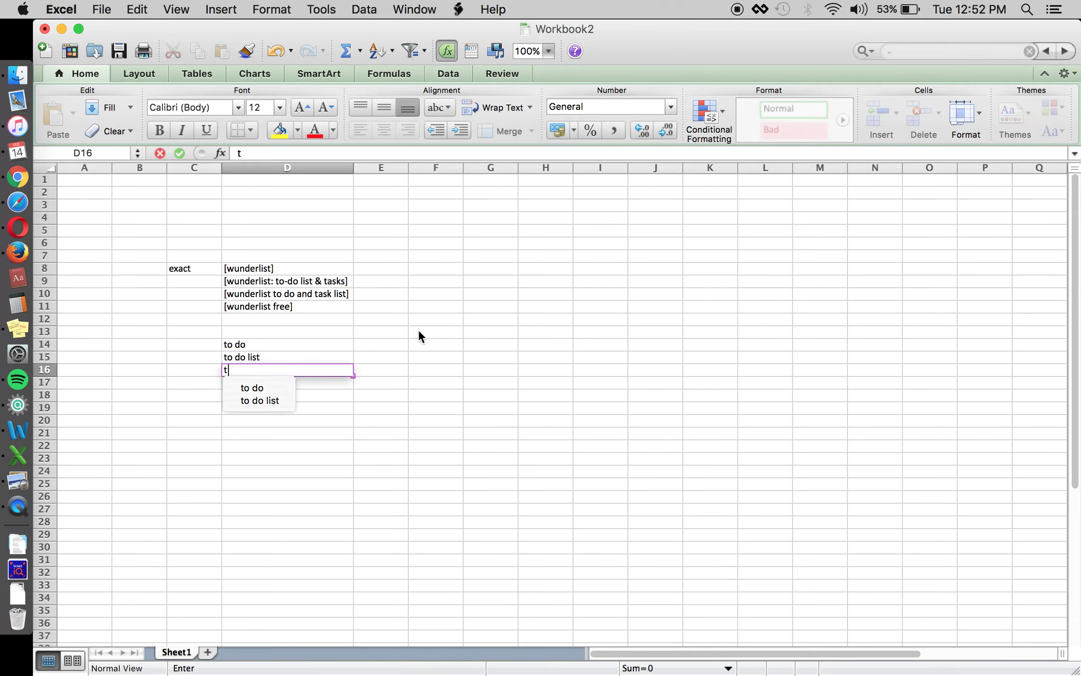
pyautogui.write('o do list app')
pyautogui.press('Return')
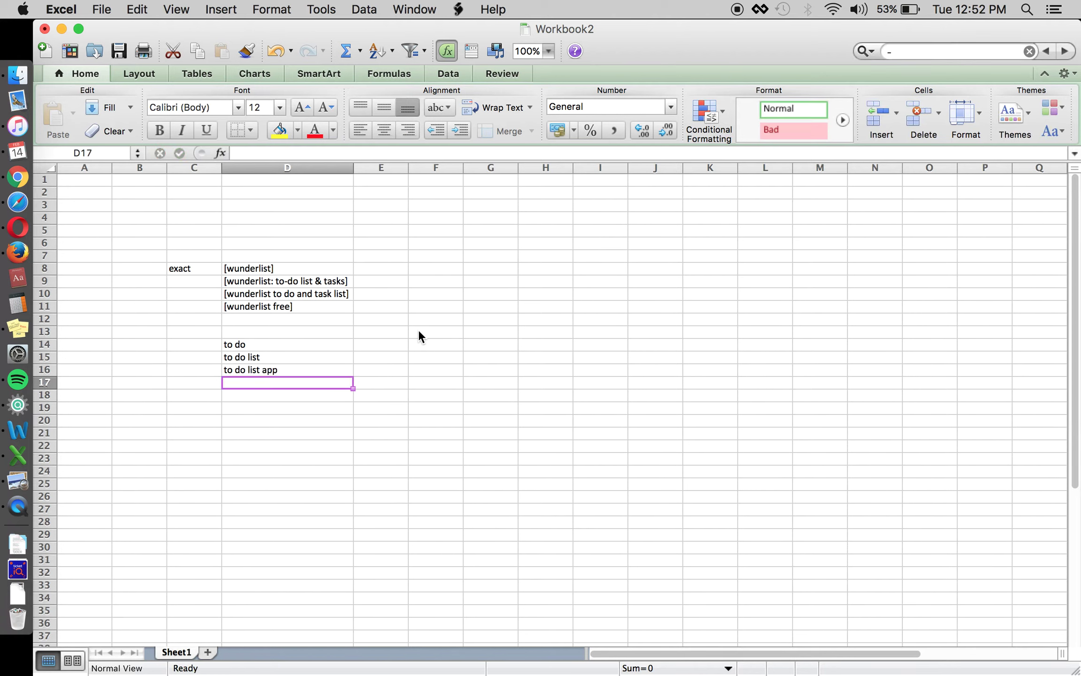
# Add 'to do checklist - share tasks & location...', 'to do ist' and 'to do list free' below.
pyautogui.write('to do check')
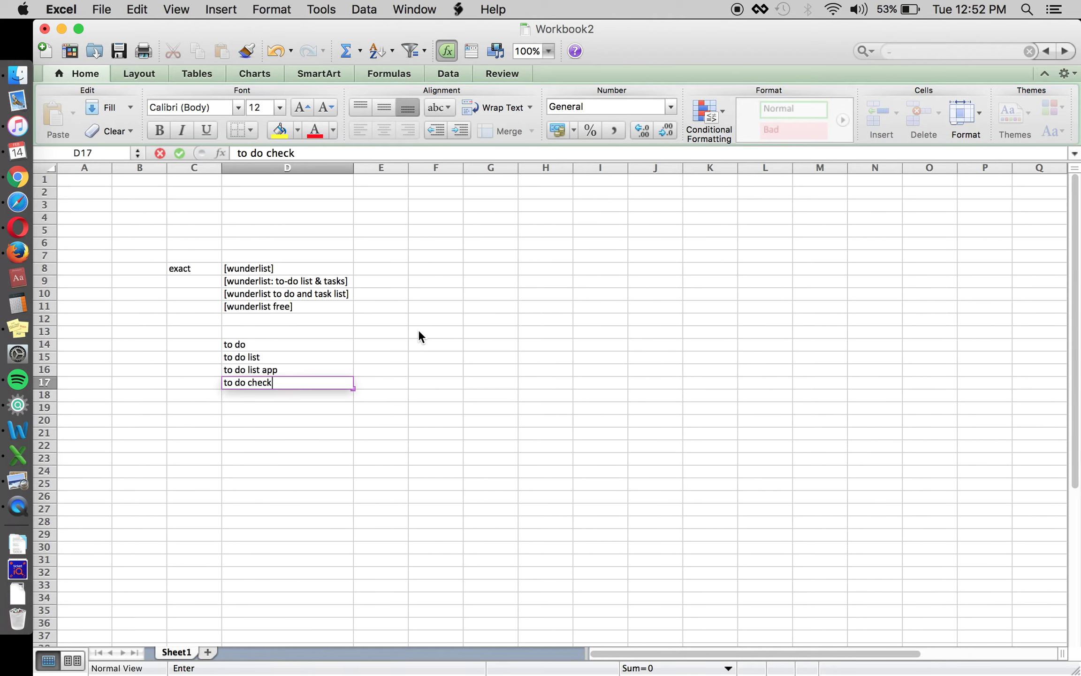
pyautogui.write('list - share tasks & ')
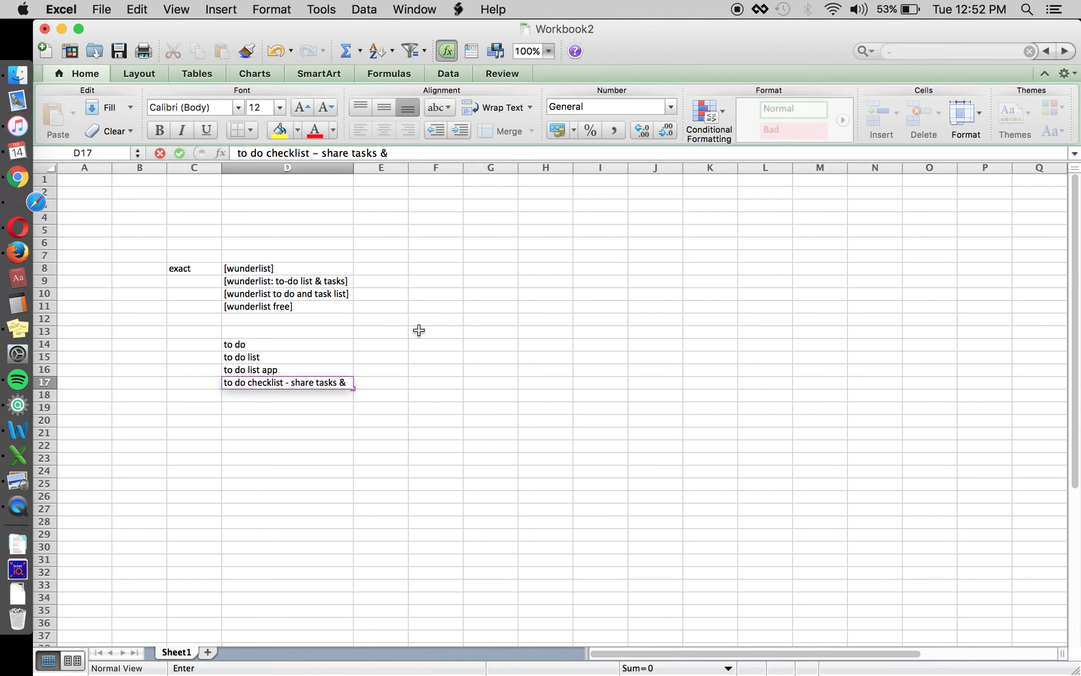
pyautogui.write('locaton..')
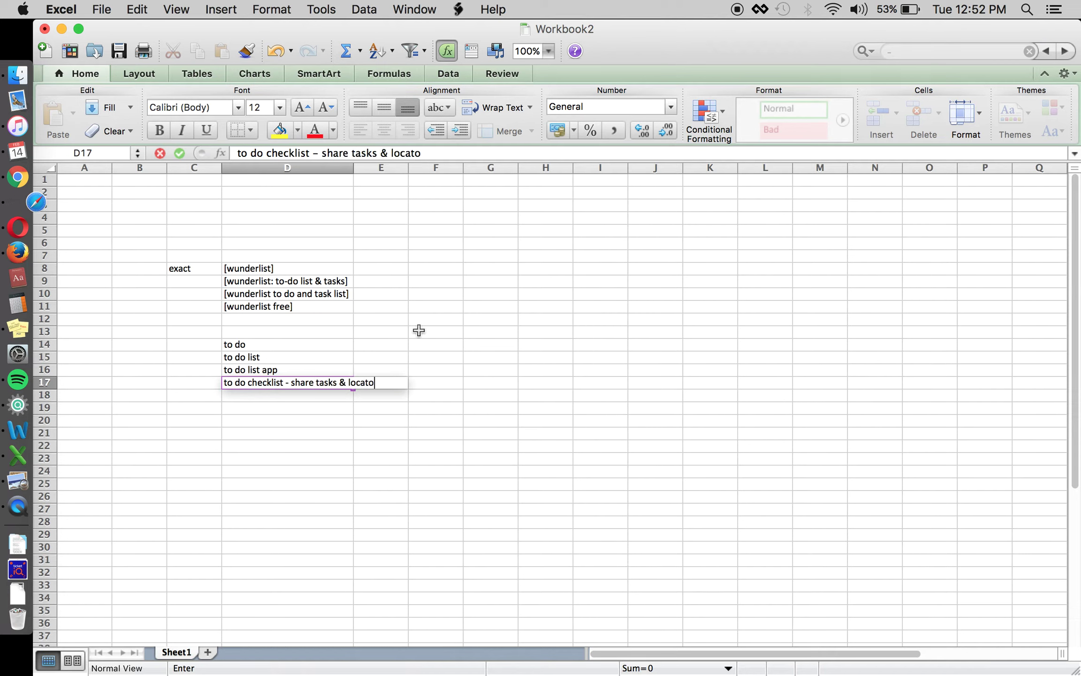
pyautogui.press('BackSpace')
pyautogui.press('BackSpace')
pyautogui.press('BackSpace')
pyautogui.press('BackSpace')
pyautogui.write('ion...')
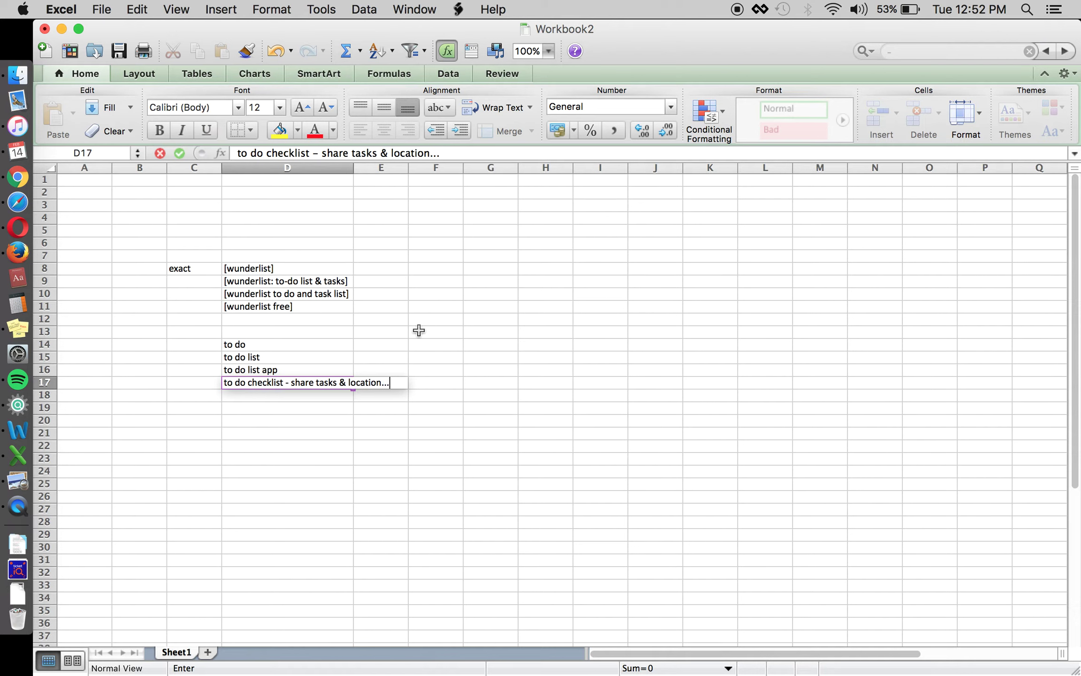
pyautogui.press('Return')
pyautogui.write('to do ist')
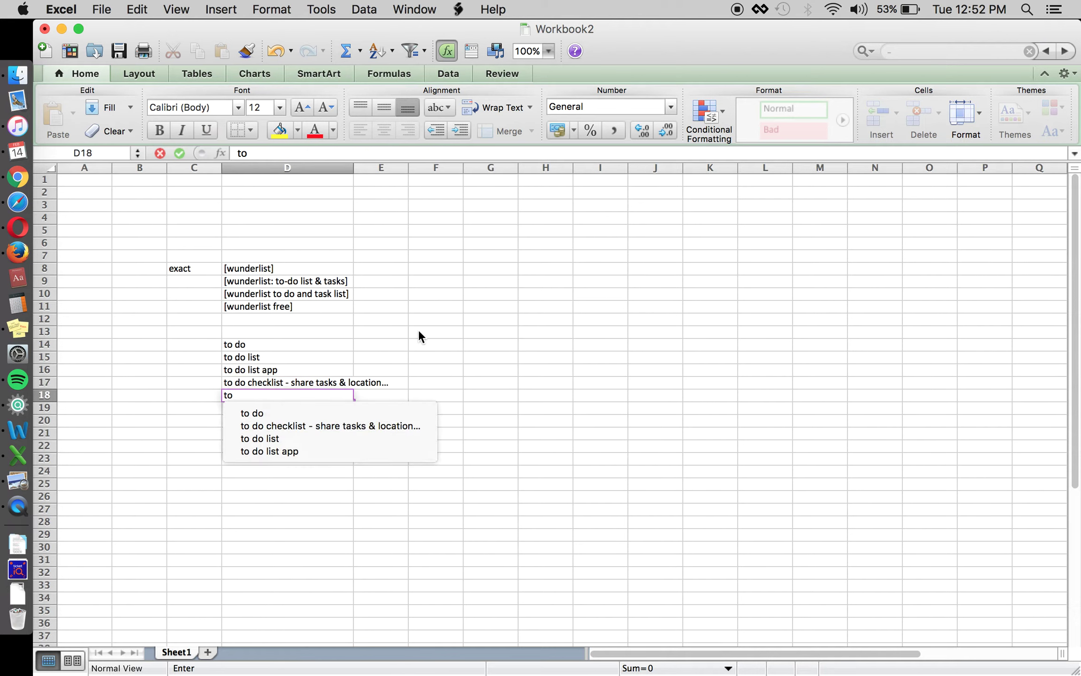
pyautogui.press('Return')
pyautogui.write('to do list free')
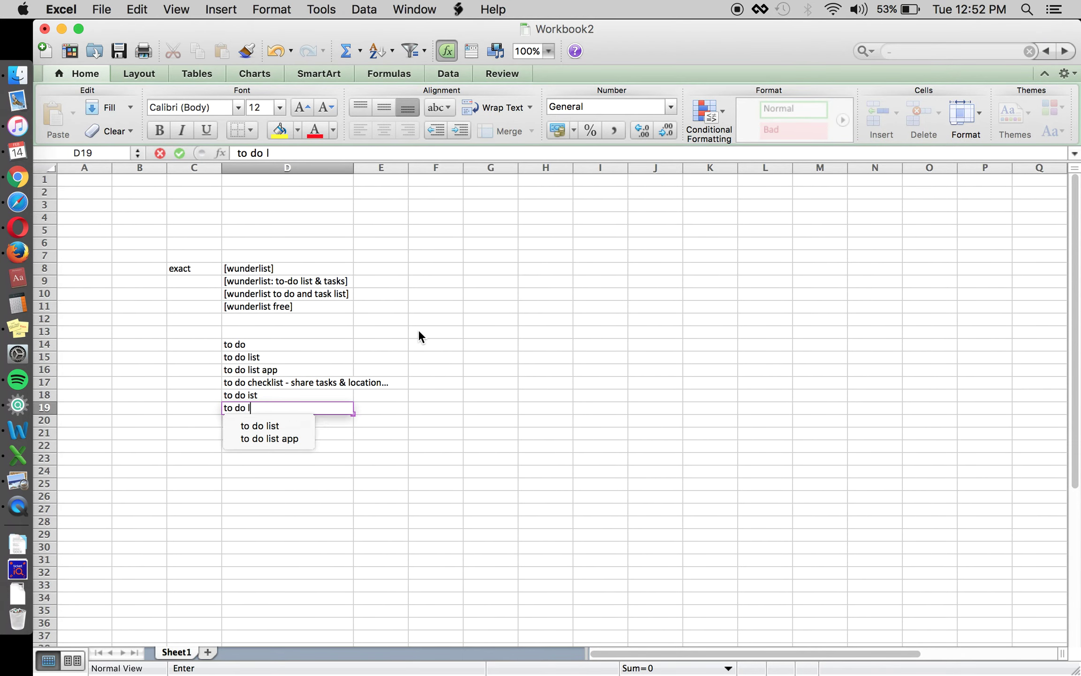
pyautogui.press('Return')
# Add the 'to do - create check list of things to do' suggestion in D20.
pyautogui.write('to do - ')
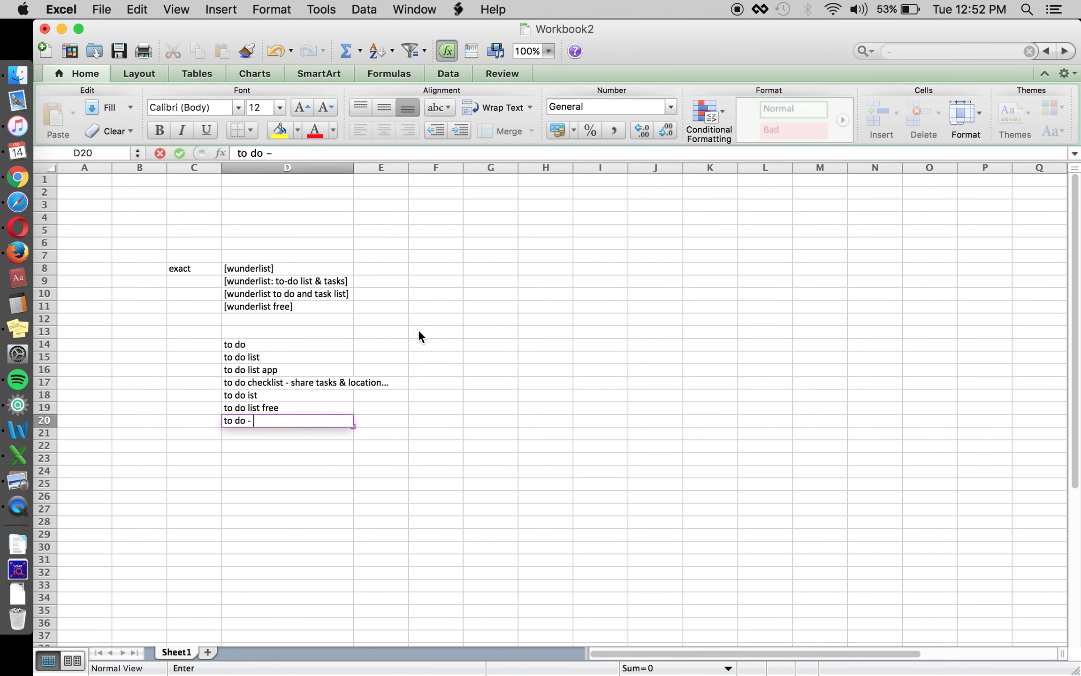
pyautogui.write('rate check')
pyautogui.press('BackSpace')
pyautogui.press('BackSpace')
pyautogui.press('BackSpace')
pyautogui.press('BackSpace')
pyautogui.press('BackSpace')
pyautogui.press('BackSpace')
pyautogui.press('BackSpace')
pyautogui.press('BackSpace')
pyautogui.press('BackSpace')
pyautogui.press('BackSpace')
pyautogui.write('creat chec')
pyautogui.press('BackSpace')
pyautogui.press('BackSpace')
pyautogui.press('BackSpace')
pyautogui.write('heck')
pyautogui.click(296, 158)
pyautogui.write('e')
pyautogui.click(349, 158)
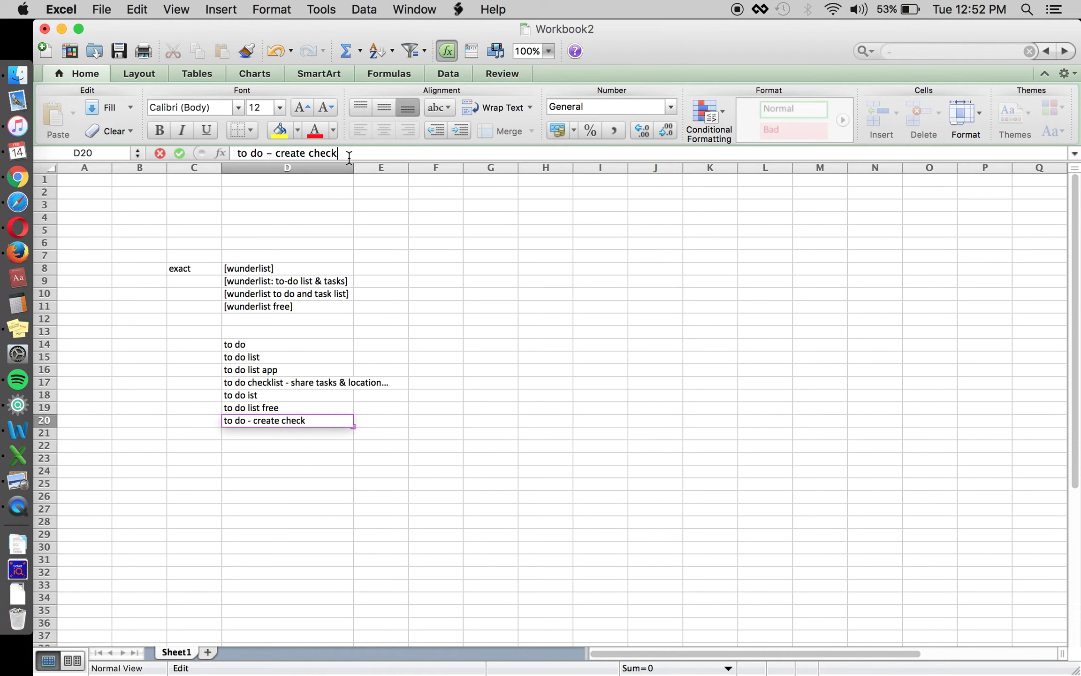
pyautogui.write('list of things t o')
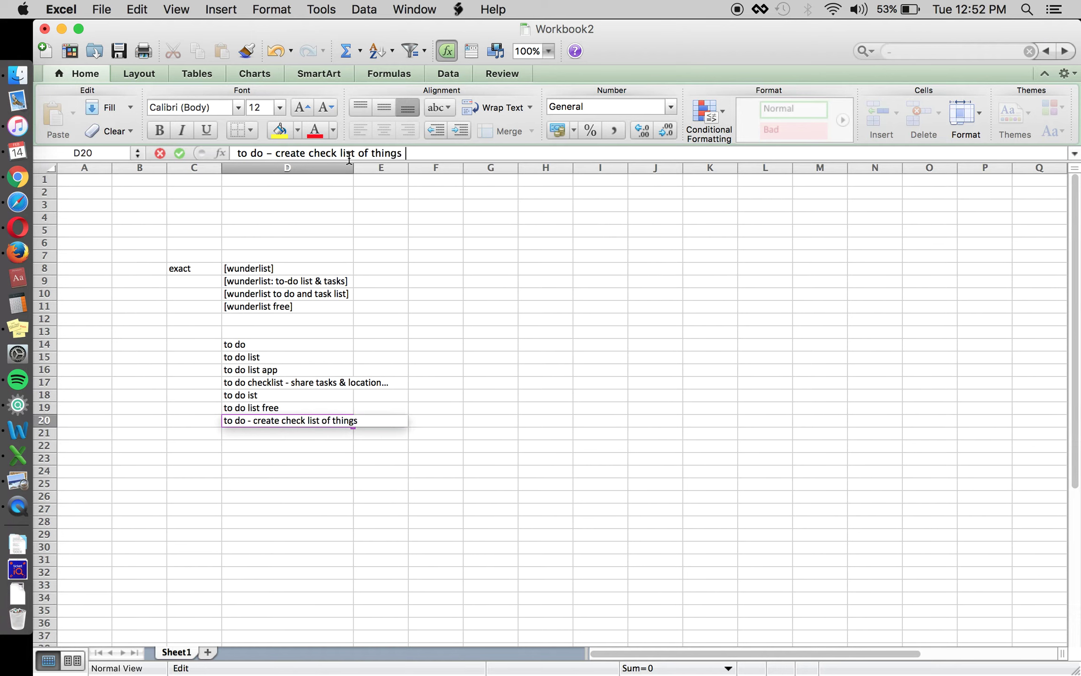
pyautogui.press('BackSpace')
pyautogui.press('BackSpace')
pyautogui.write('o do')
pyautogui.press('Return')
# Finish the list with 'to do app' and 'to do calendar'.
pyautogui.write('to do app')
pyautogui.press('Return')
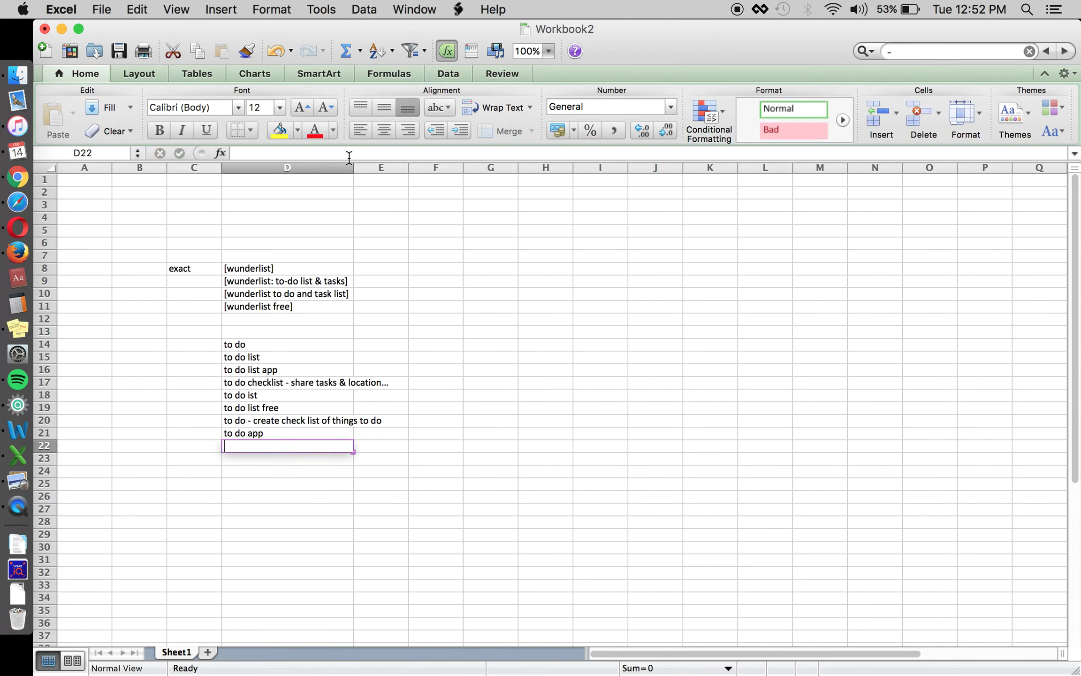
pyautogui.write('to do ca')
pyautogui.write('lendar')
pyautogui.press('Return')
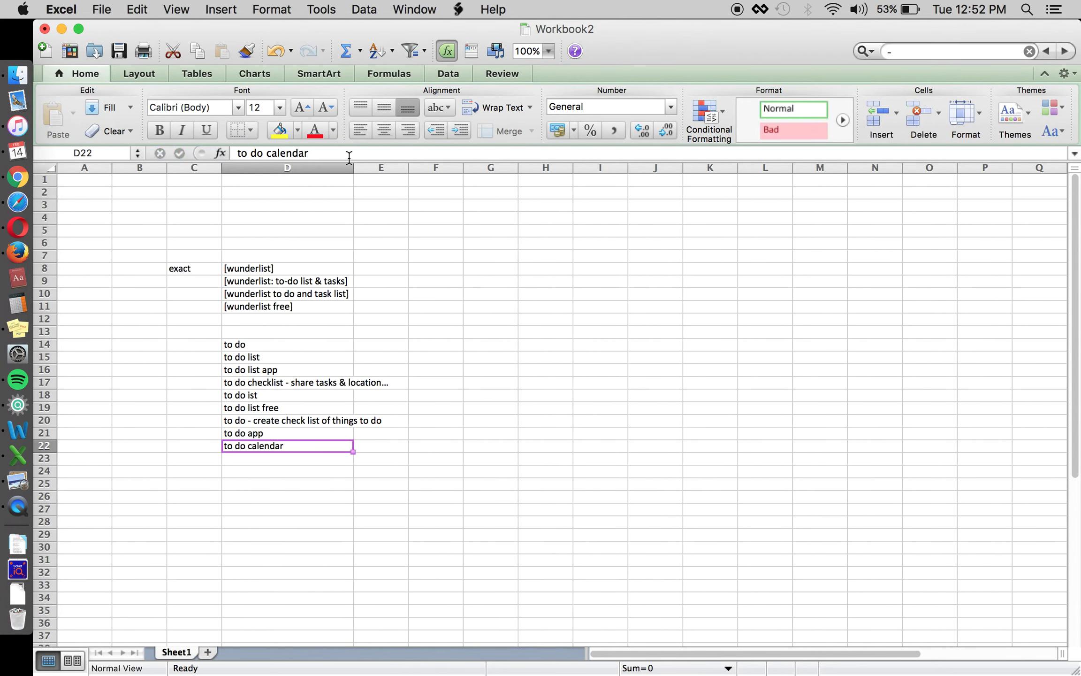
# Fill 'to do calendar' yellow, then add 'to do checklist' and 'to do list - easy task arrangement' in D23–D24.
pyautogui.click(280, 132)
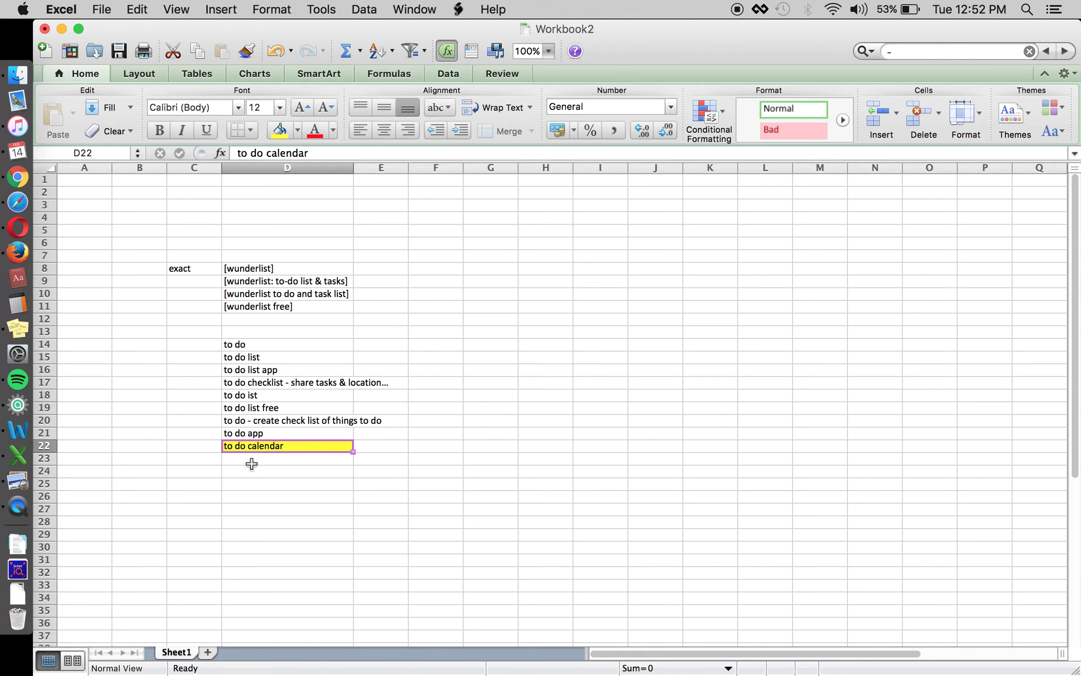
pyautogui.click(269, 463)
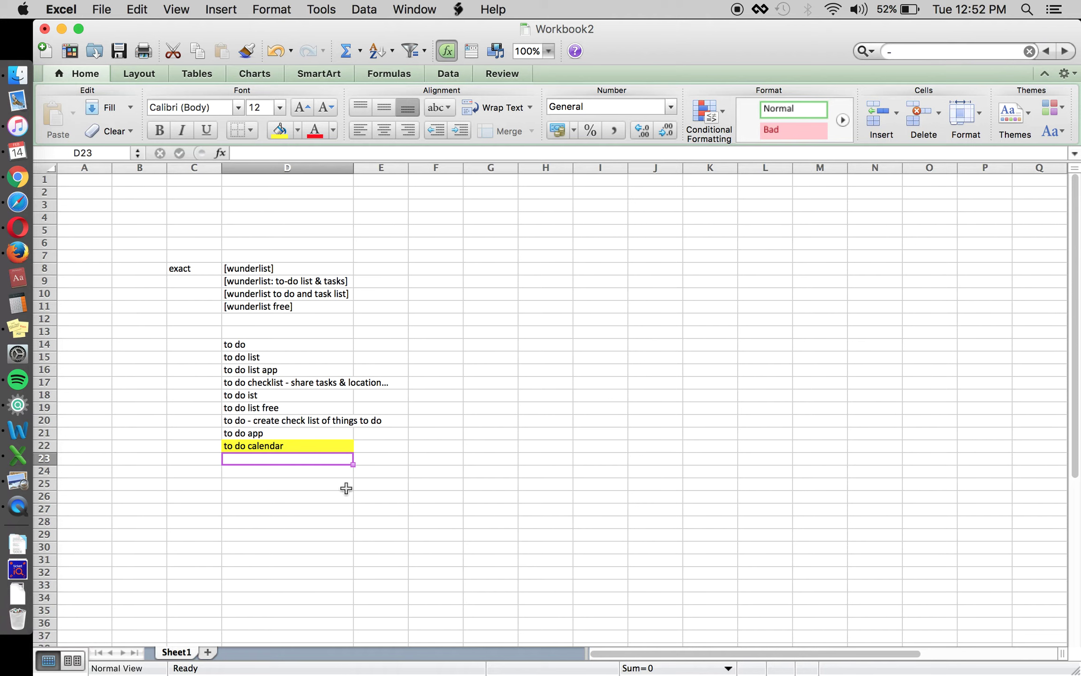
pyautogui.write('to do chec')
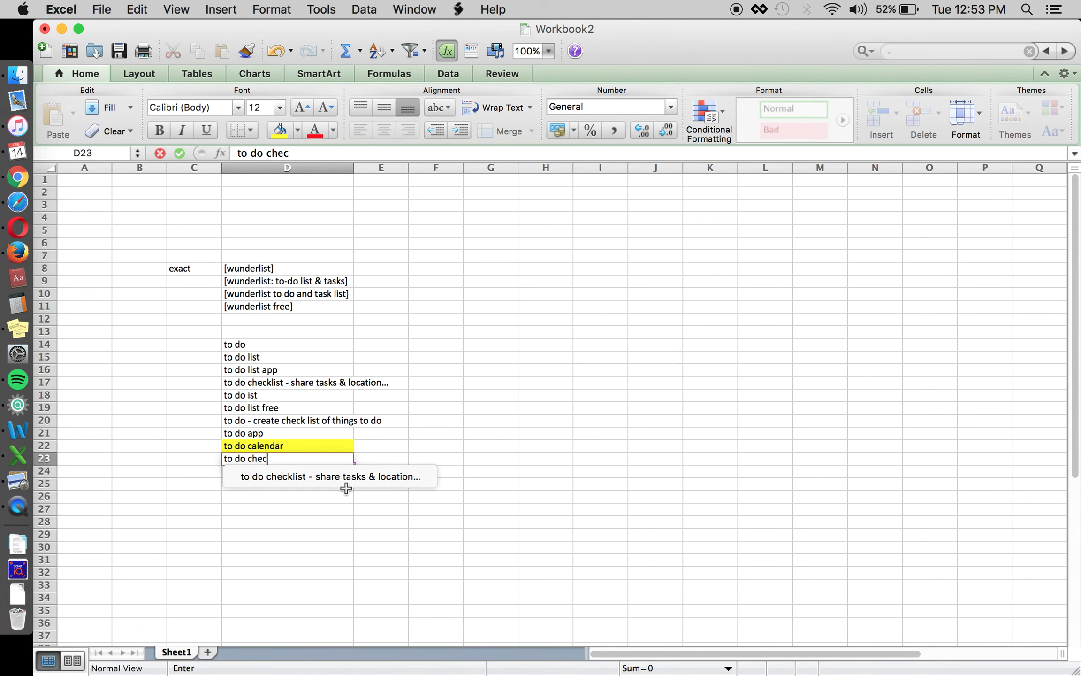
pyautogui.write('klist')
pyautogui.press('Return')
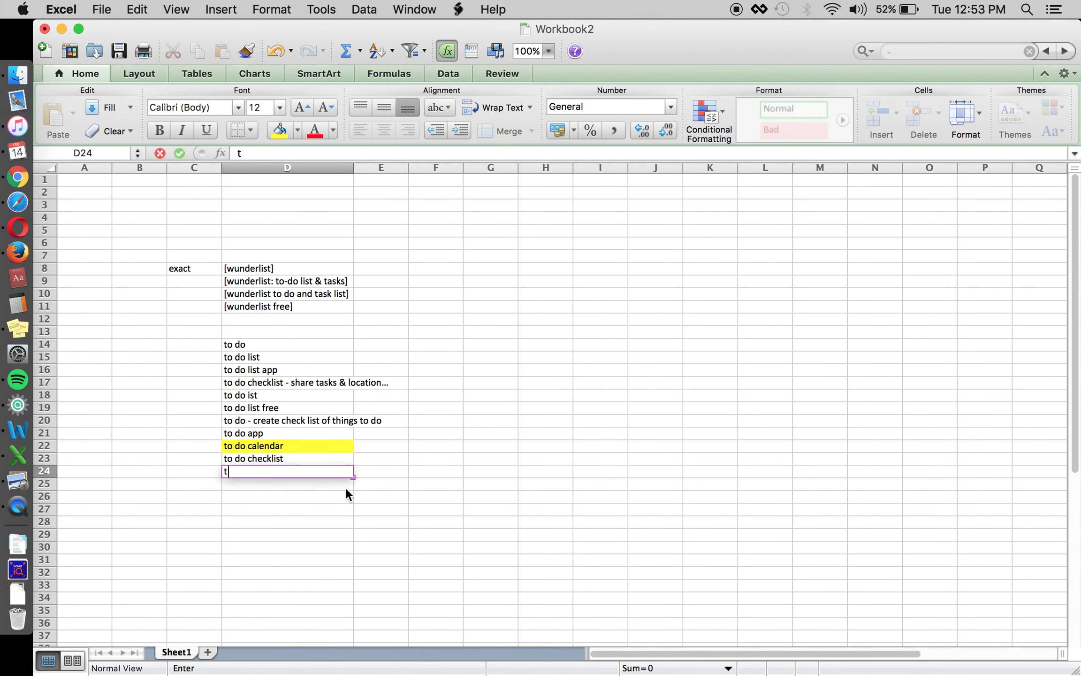
pyautogui.write('to do list - easy task arrangement')
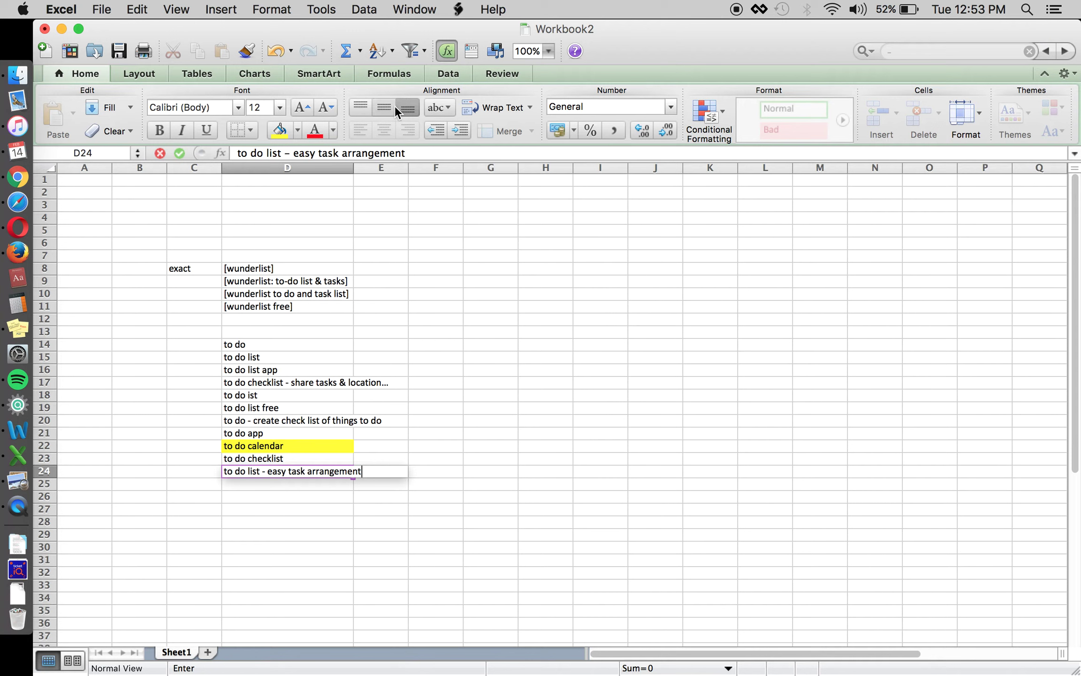
pyautogui.press('Return')
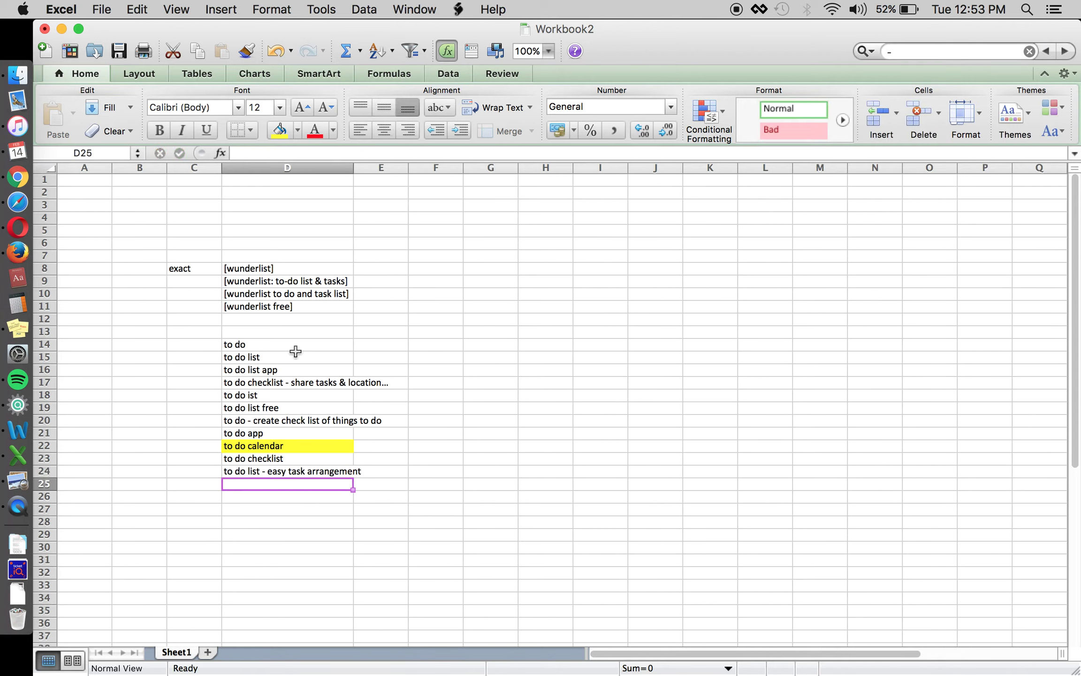
pyautogui.click(298, 347)
pyautogui.press('super+b')
pyautogui.click(305, 270)
pyautogui.press('super+b')
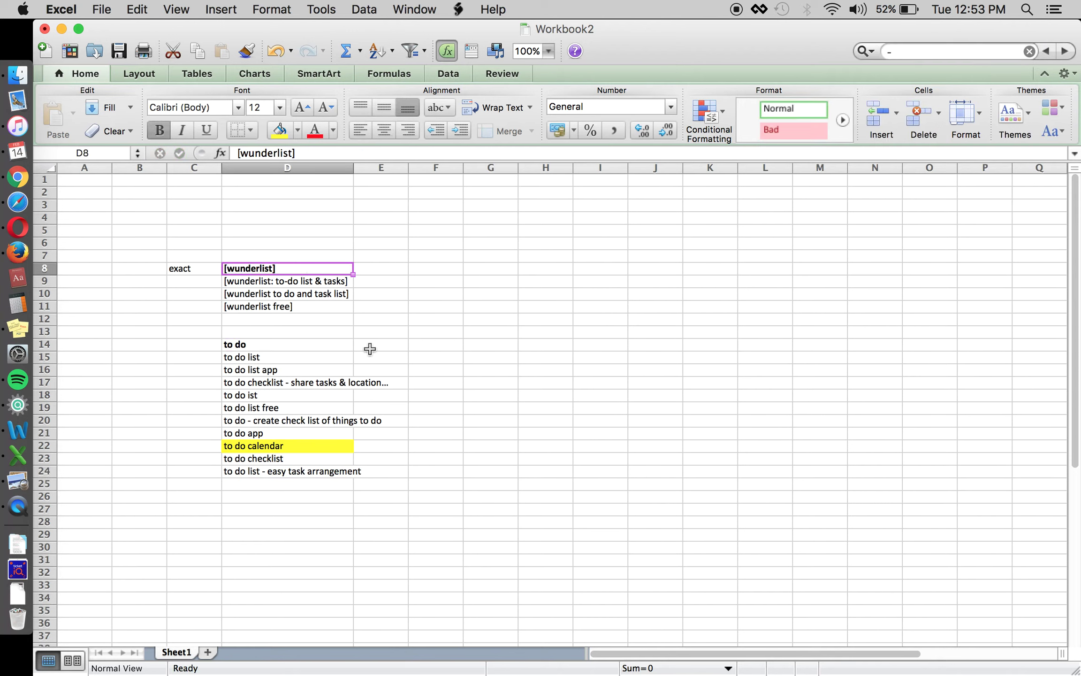
pyautogui.click(390, 348)
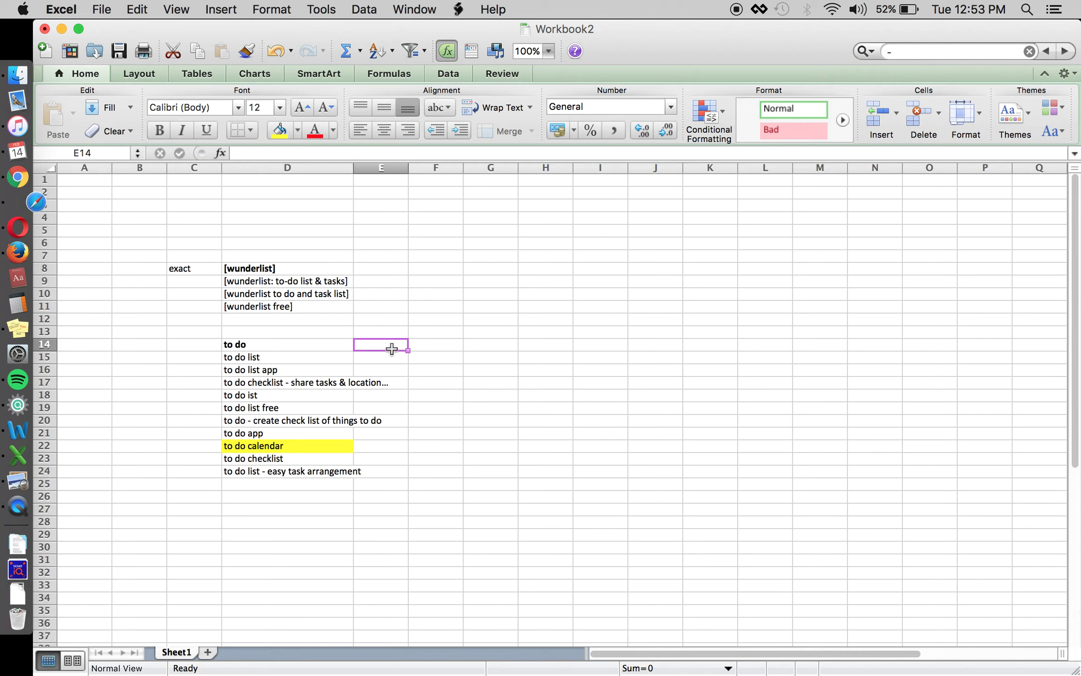
pyautogui.click(334, 358)
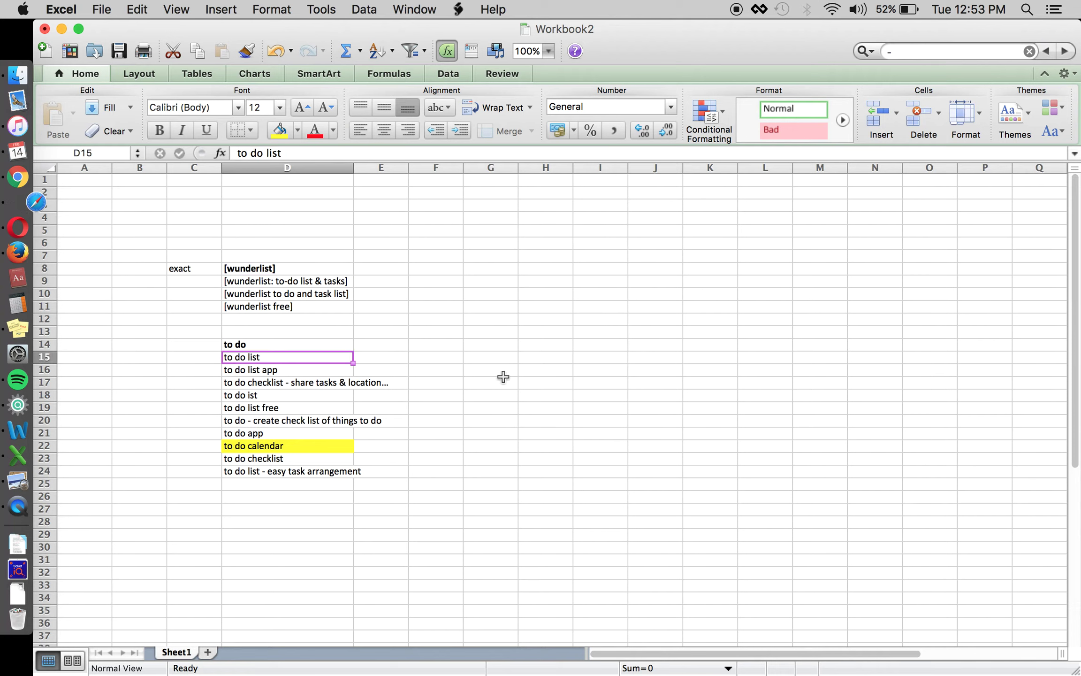
pyautogui.press('Down')
pyautogui.press('Down')
pyautogui.press('Down')
pyautogui.press('Down')
pyautogui.press('Down')
pyautogui.press('Down')
pyautogui.press('Down')
pyautogui.press('Down')
pyautogui.press('Down')
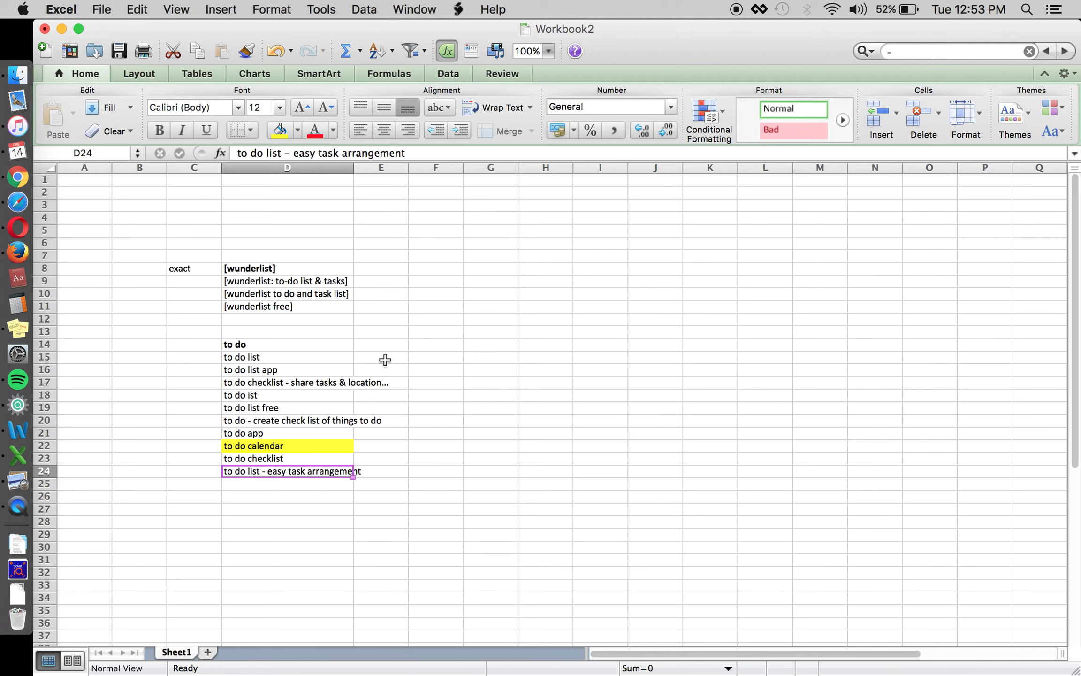
pyautogui.click(317, 368)
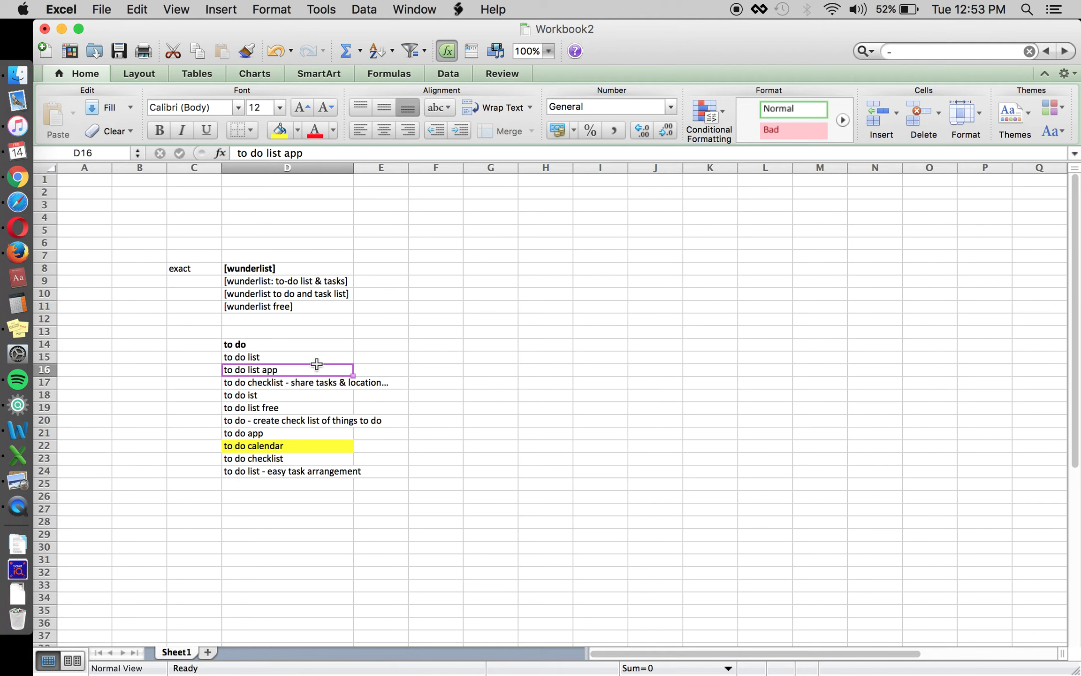
pyautogui.click(315, 360)
pyautogui.click(328, 347)
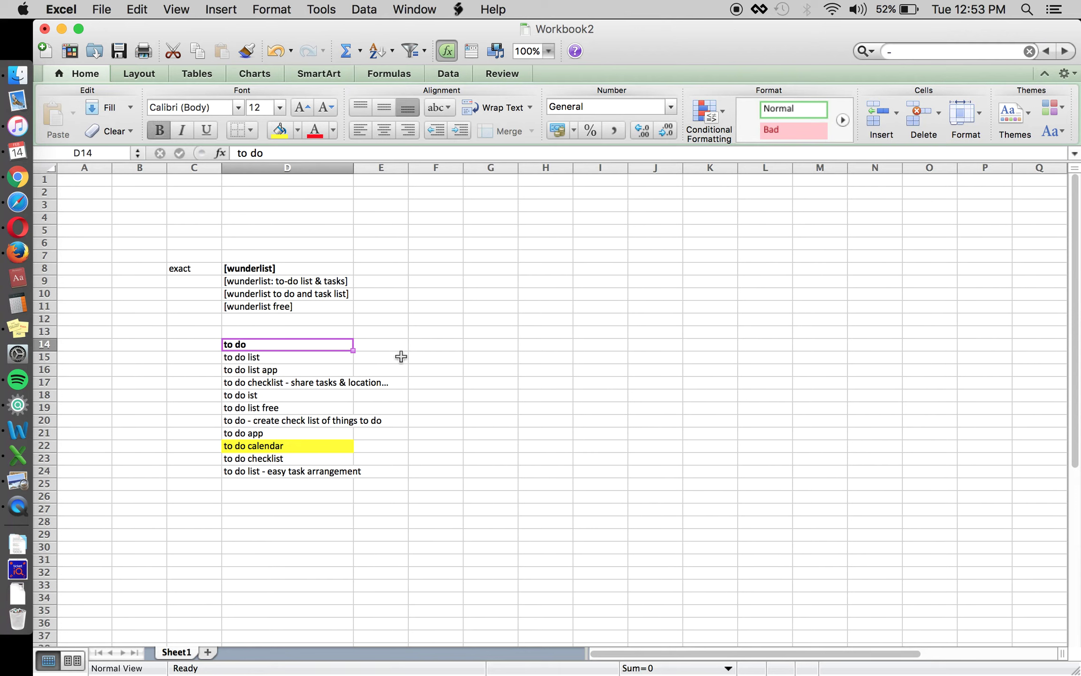
pyautogui.click(254, 512)
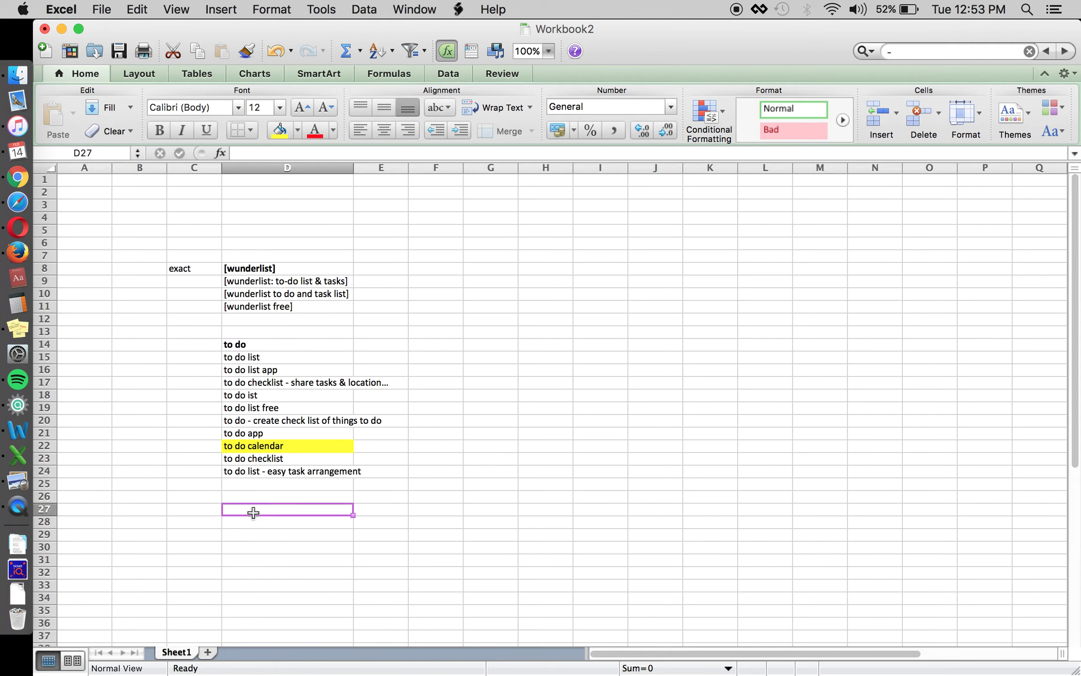
# Enter to do, shopping list, work calendar and day planner down D27:D30.
pyautogui.write('to do')
pyautogui.press('Return')
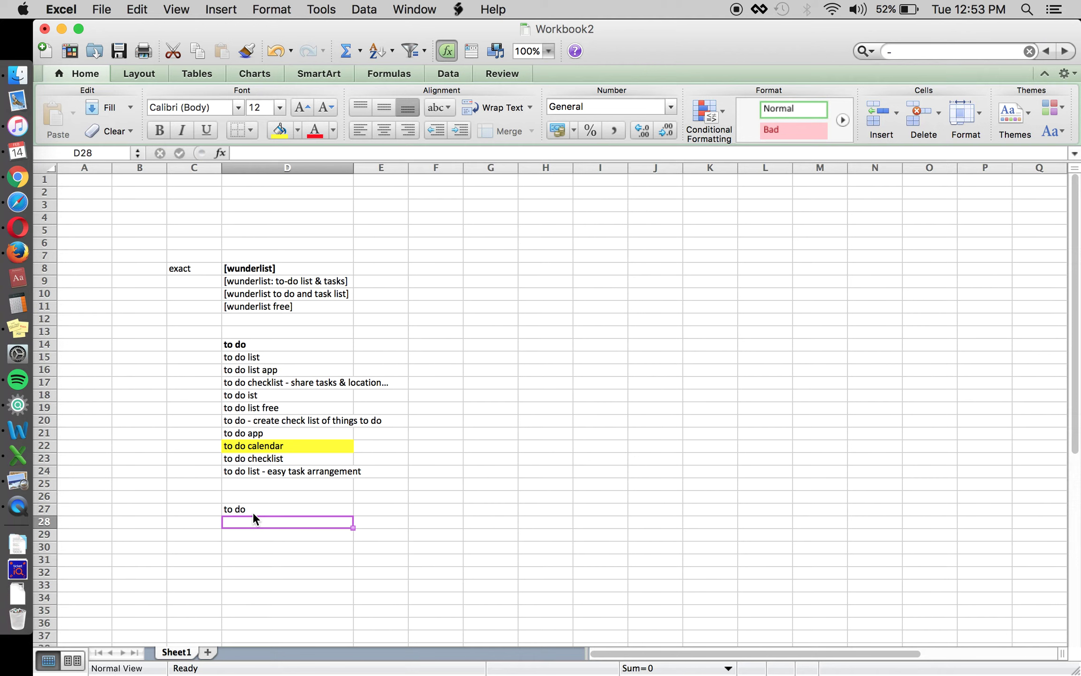
pyautogui.write('shopping list')
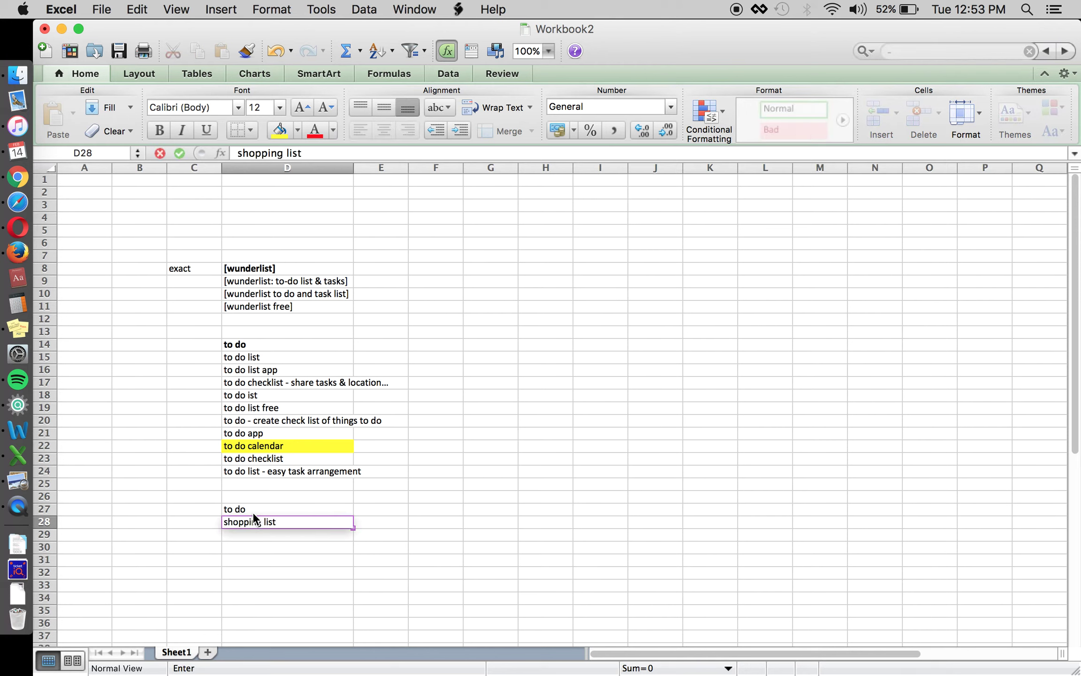
pyautogui.press('Return')
pyautogui.write('work calendar')
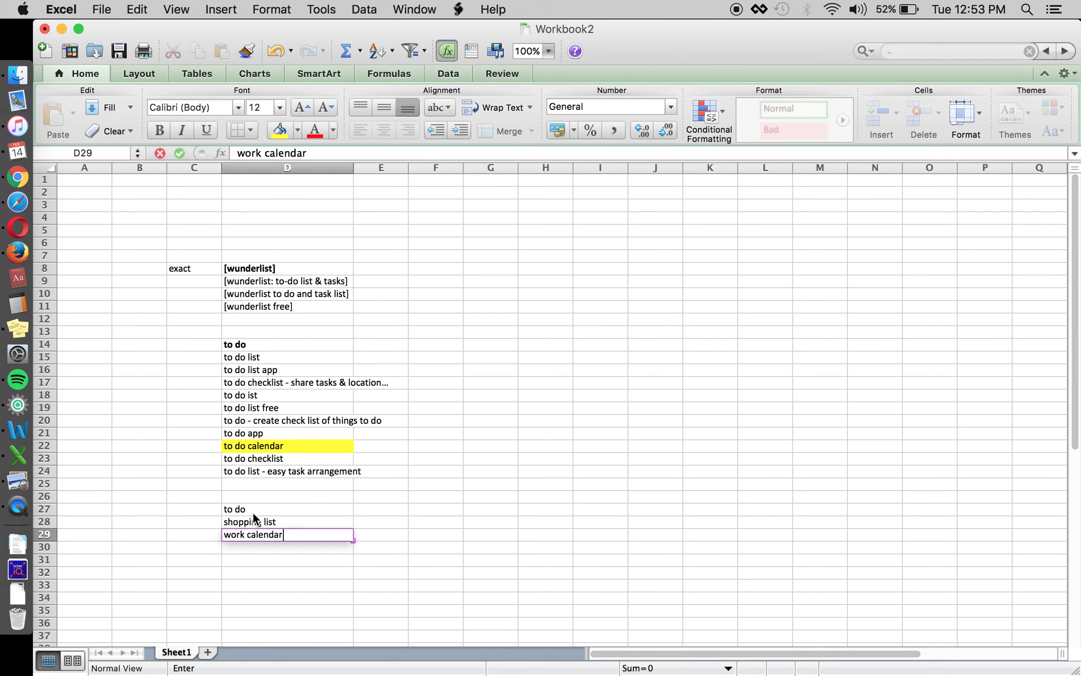
pyautogui.press('Return')
pyautogui.write('day planner')
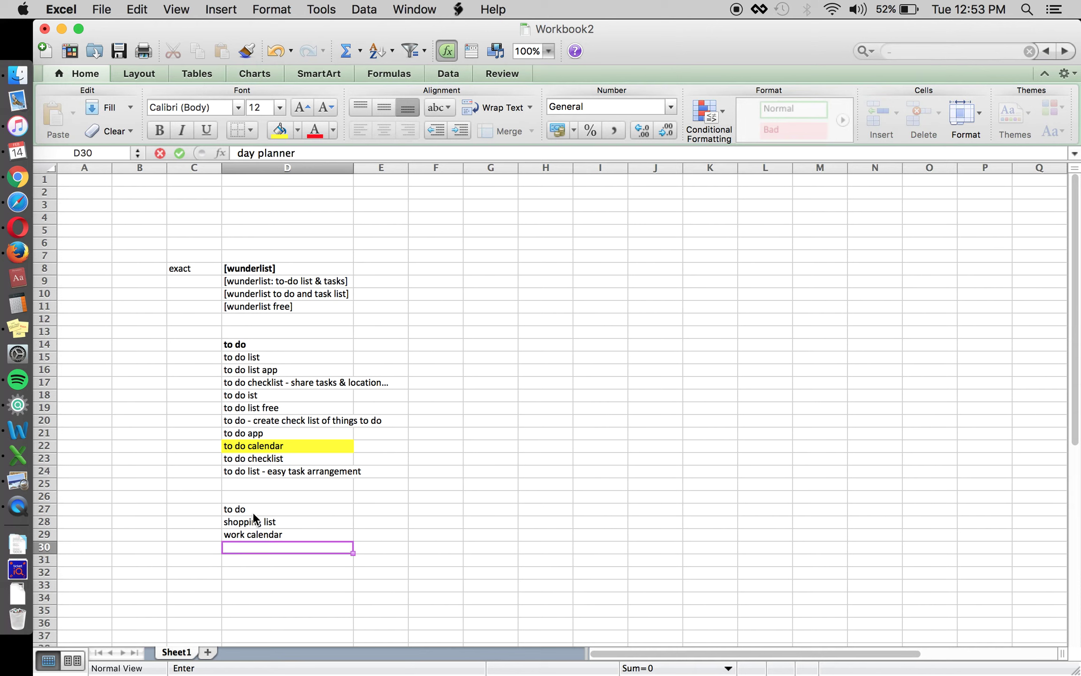
pyautogui.press('Return')
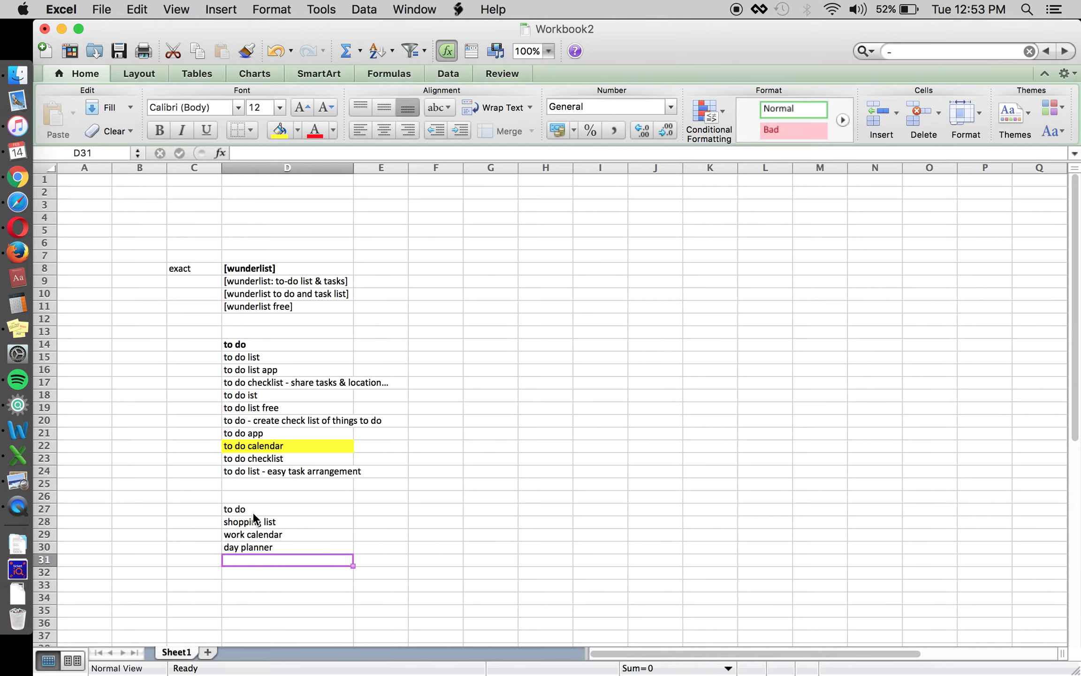
# Continue with rehearsal, daily calendar, task and things to do list in D31:D34.
pyautogui.write('rehersa')
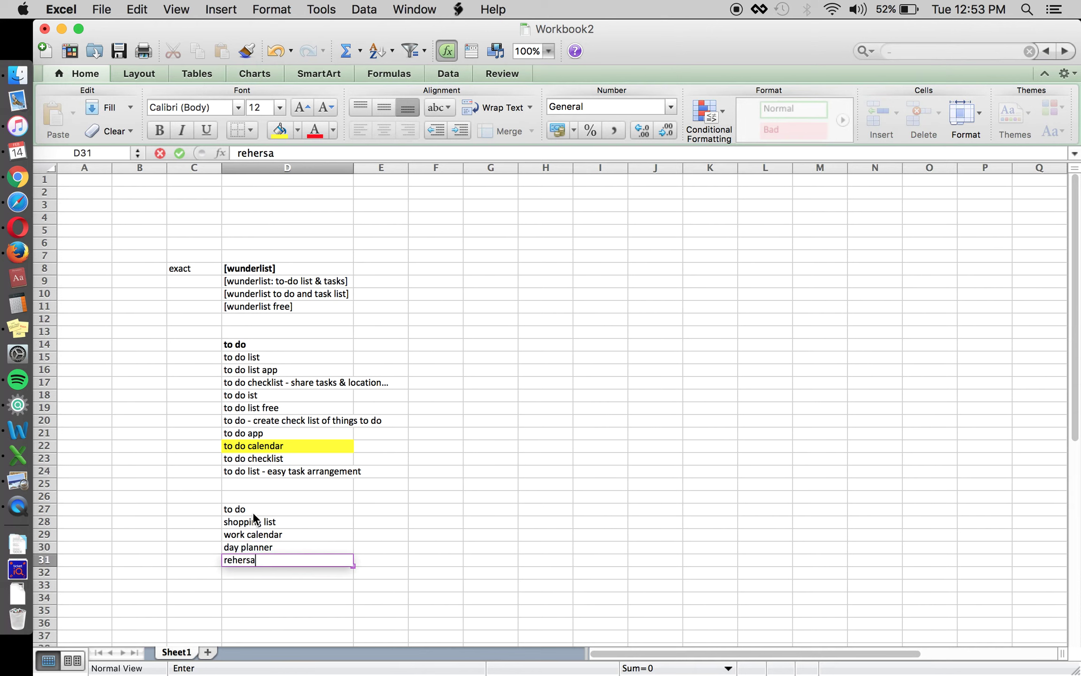
pyautogui.press('BackSpace')
pyautogui.press('BackSpace')
pyautogui.press('BackSpace')
pyautogui.write('arsal')
pyautogui.hotkey('ctrl', 'Return')
pyautogui.press('Return')
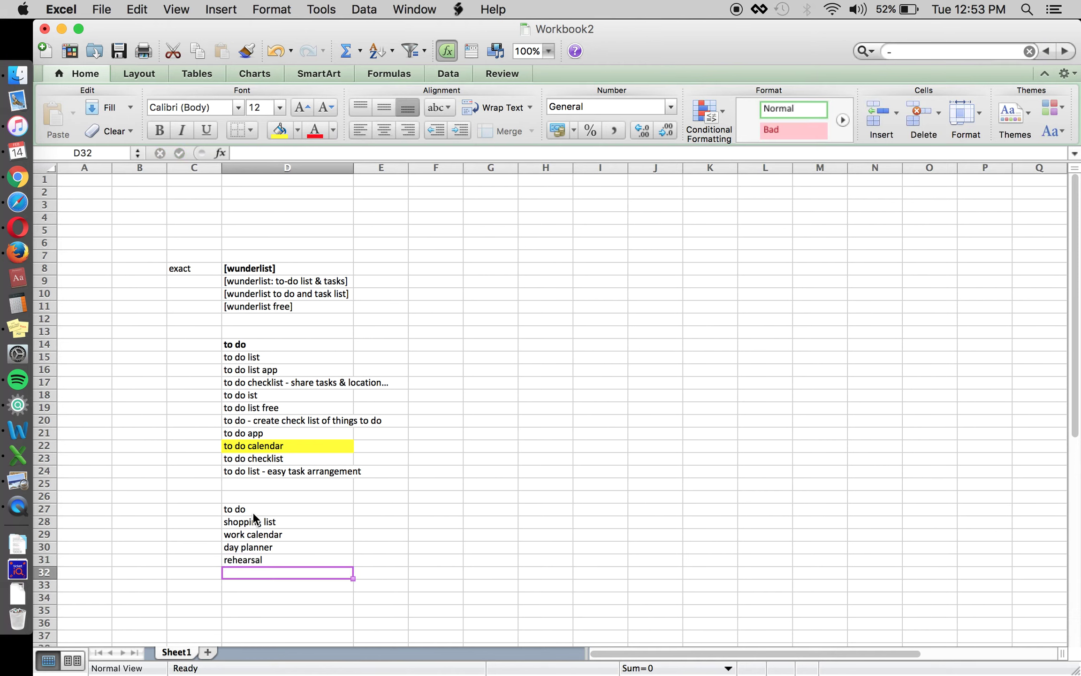
pyautogui.write('daily calendar')
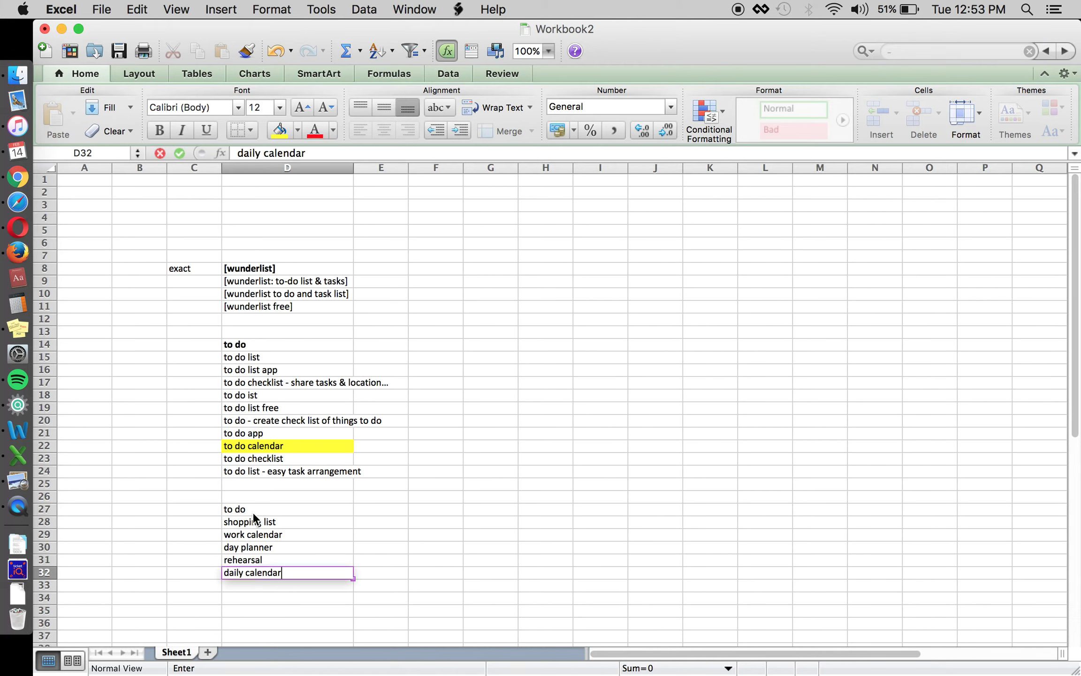
pyautogui.press('Return')
pyautogui.write('task')
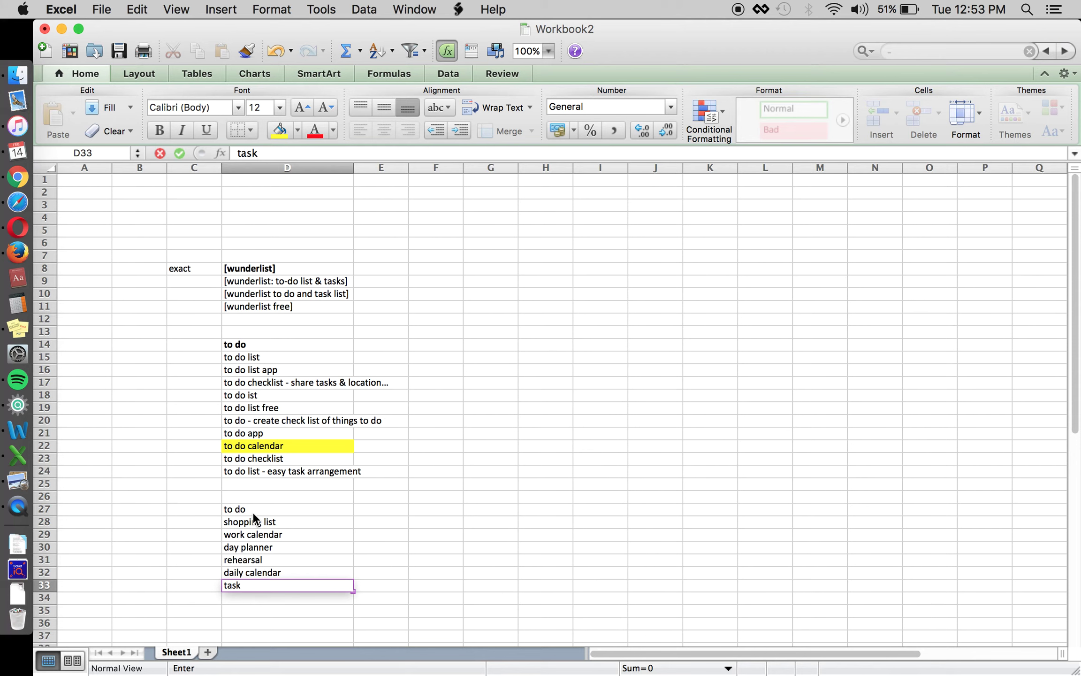
pyautogui.press('Return')
pyautogui.write('things to dl')
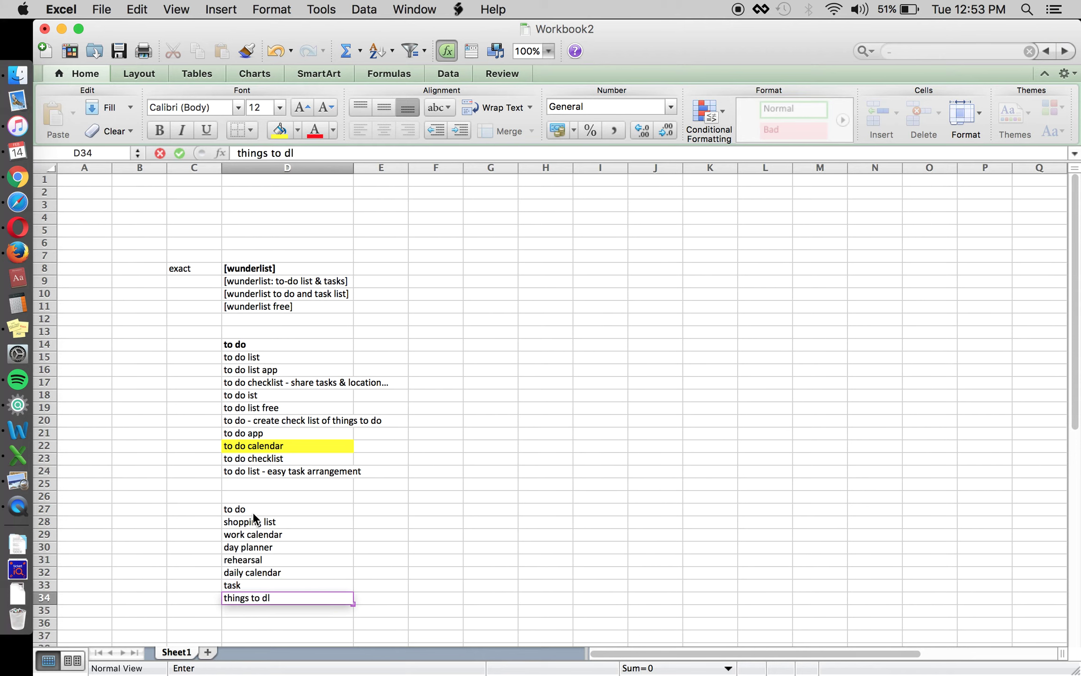
pyautogui.press('BackSpace')
pyautogui.write('o list')
pyautogui.press('Return')
pyautogui.scroll(-2, 400, 546)
pyautogui.scroll(-3, 400, 546)
# Bold the to do heading in D27 to match the first list's heading.
pyautogui.click(292, 446)
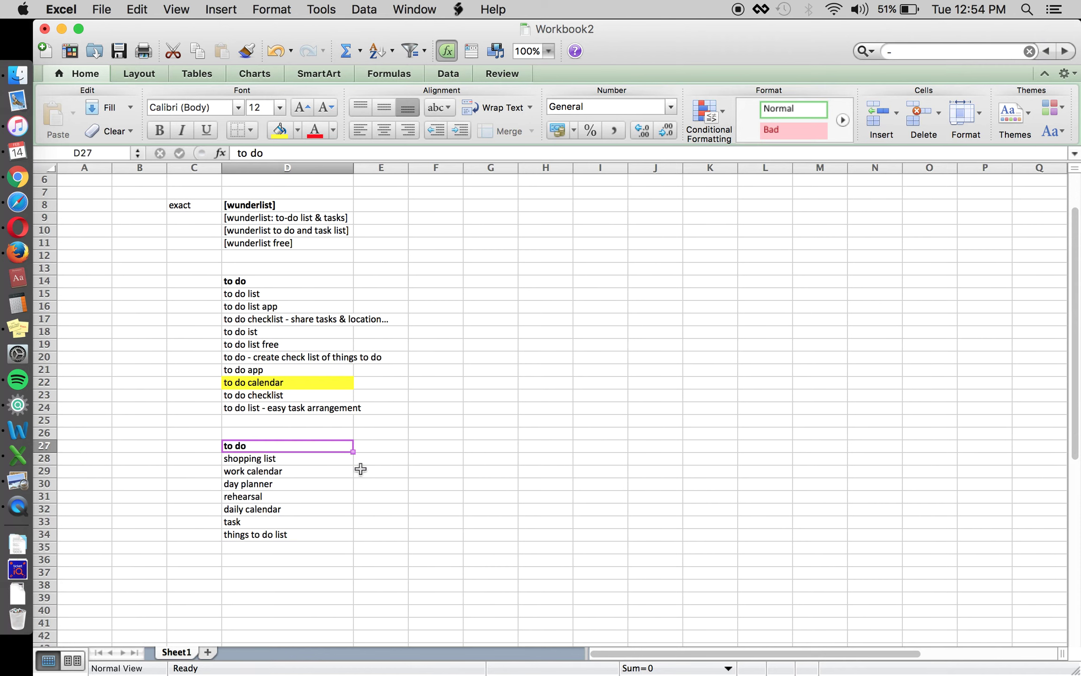
pyautogui.press('super+b')
pyautogui.click(314, 297)
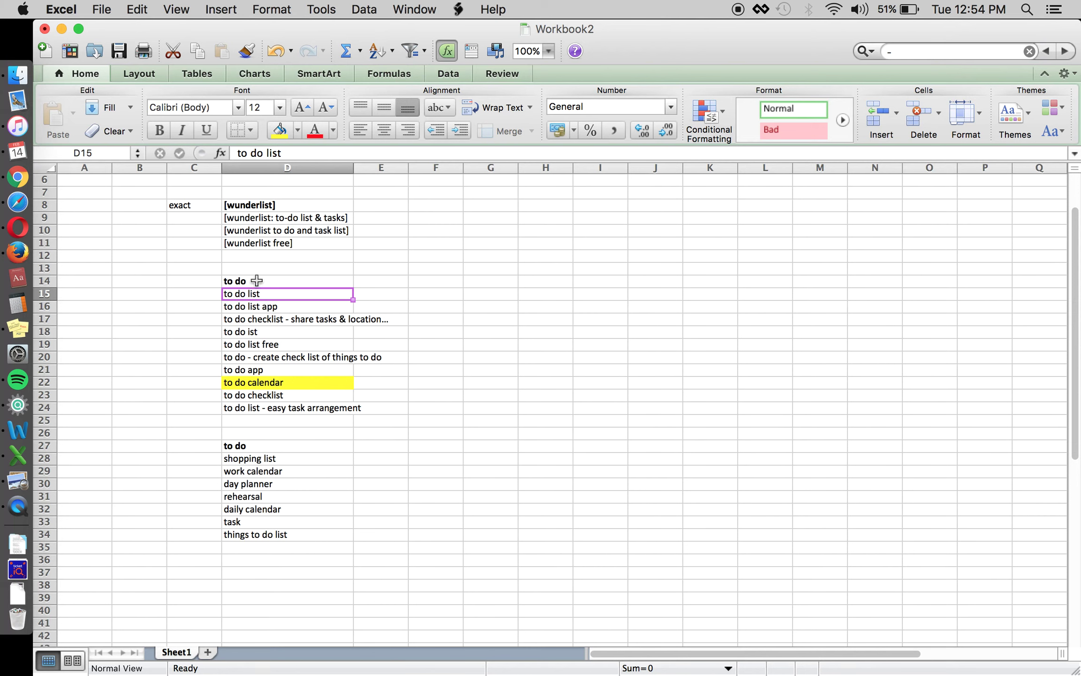
pyautogui.click(255, 281)
pyautogui.click(292, 446)
# Highlight rehearsal in D31 with a yellow fill.
pyautogui.click(352, 462)
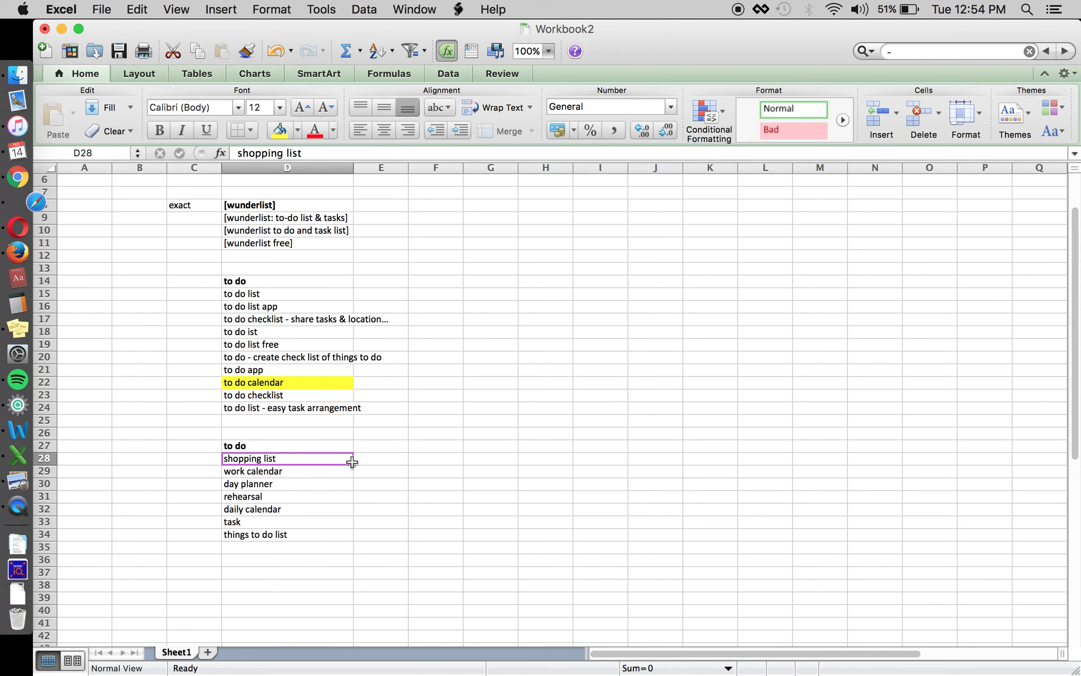
pyautogui.press('Down')
pyautogui.press('Down')
pyautogui.press('Down')
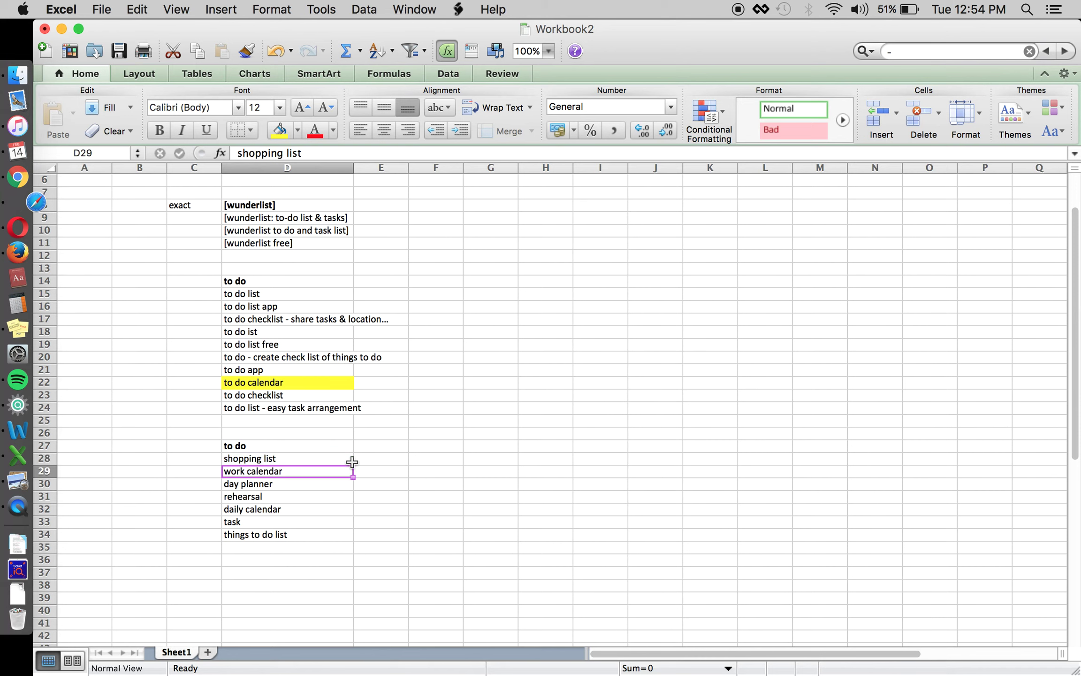
pyautogui.click(280, 131)
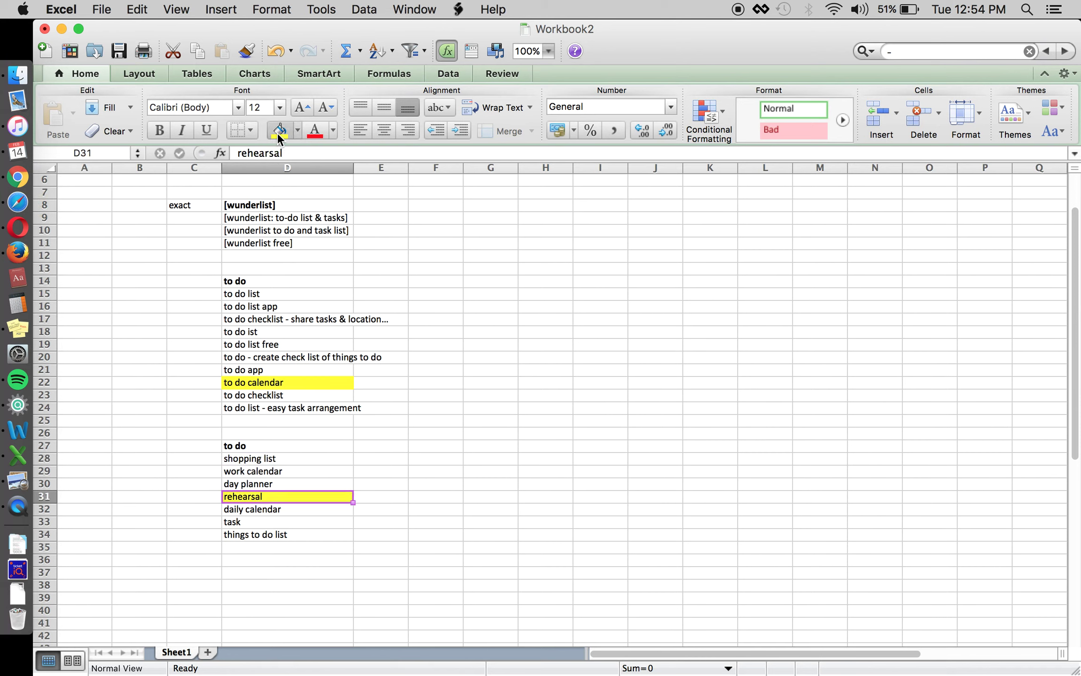
pyautogui.click(292, 446)
pyautogui.click(380, 496)
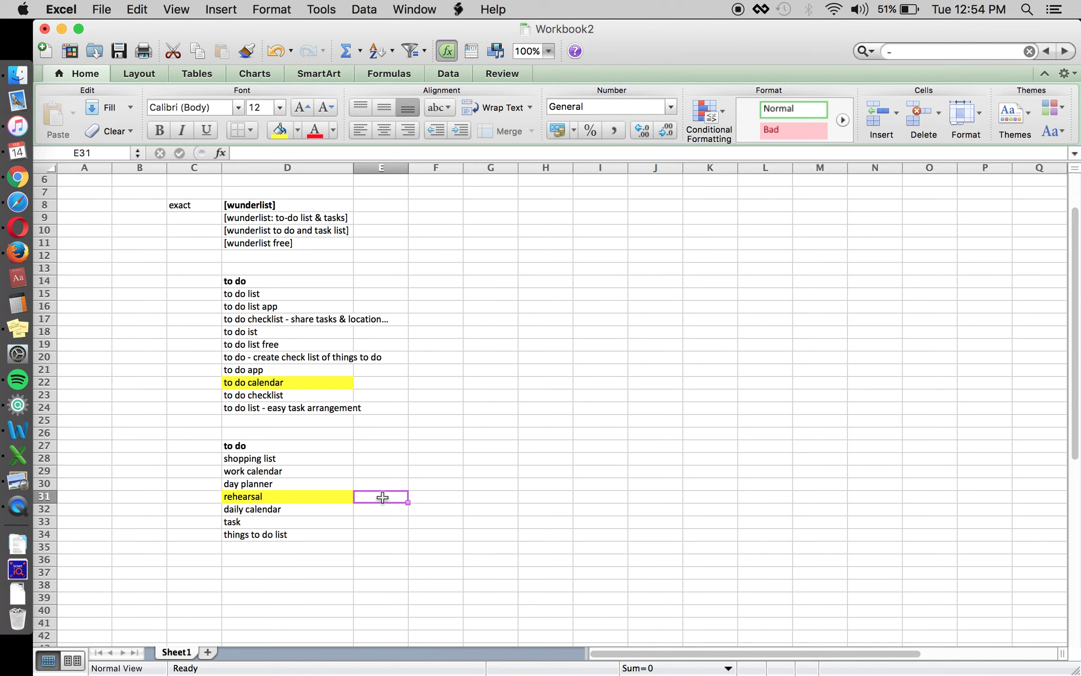
pyautogui.press('Left')
pyautogui.press('Up')
pyautogui.press('Up')
pyautogui.press('Up')
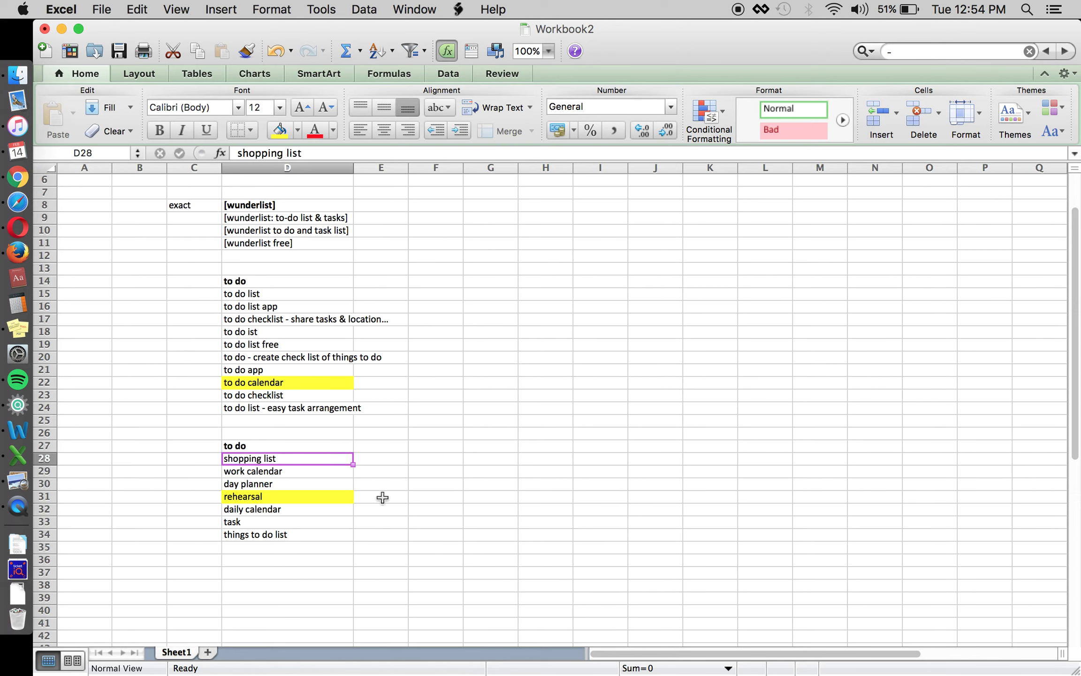
pyautogui.press('Up')
pyautogui.press('Down')
pyautogui.press('Down')
pyautogui.press('Down')
pyautogui.press('Down')
pyautogui.press('Down')
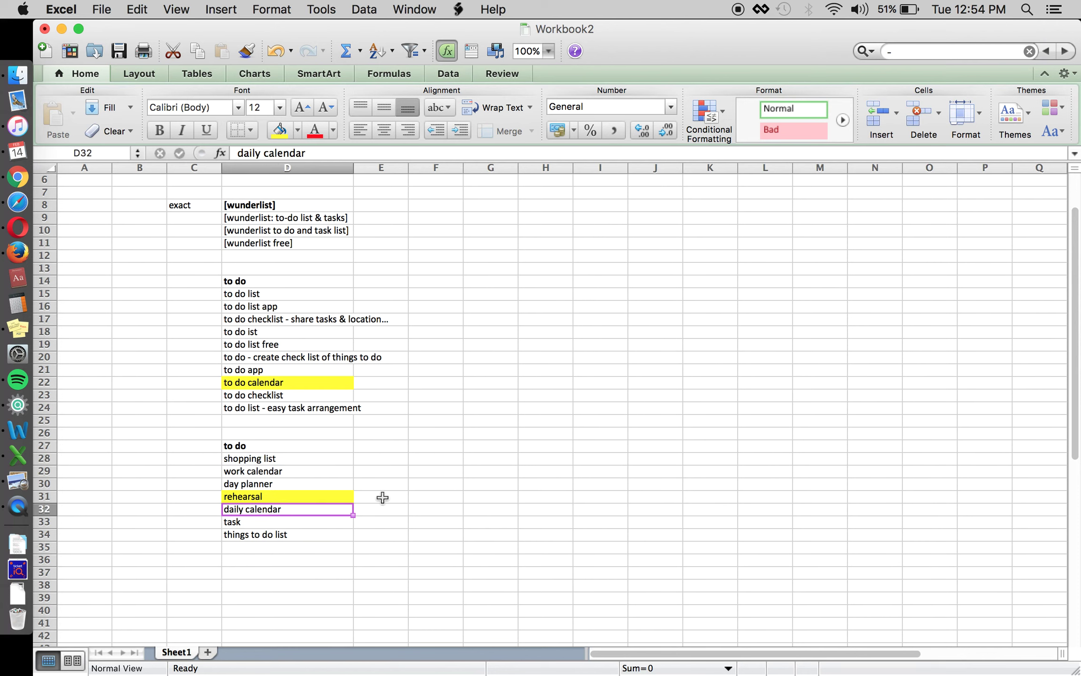
pyautogui.press('Down')
pyautogui.press('Down')
pyautogui.press('Up')
pyautogui.press('Up')
pyautogui.press('Up')
pyautogui.press('Up')
pyautogui.press('Up')
pyautogui.press('Up')
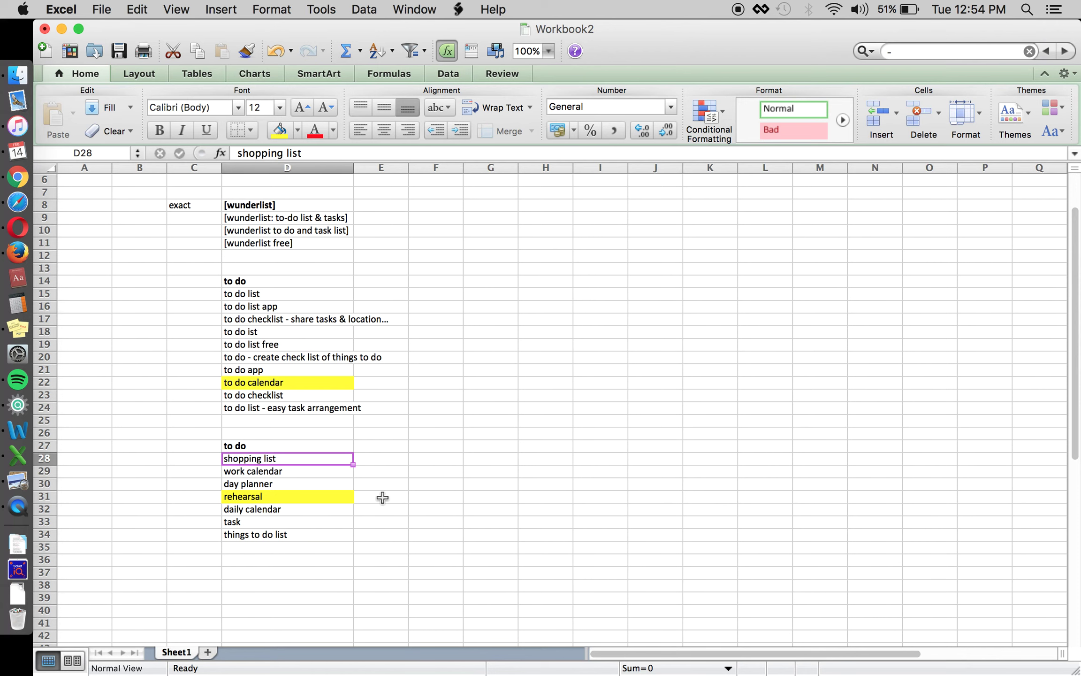
pyautogui.press('Down')
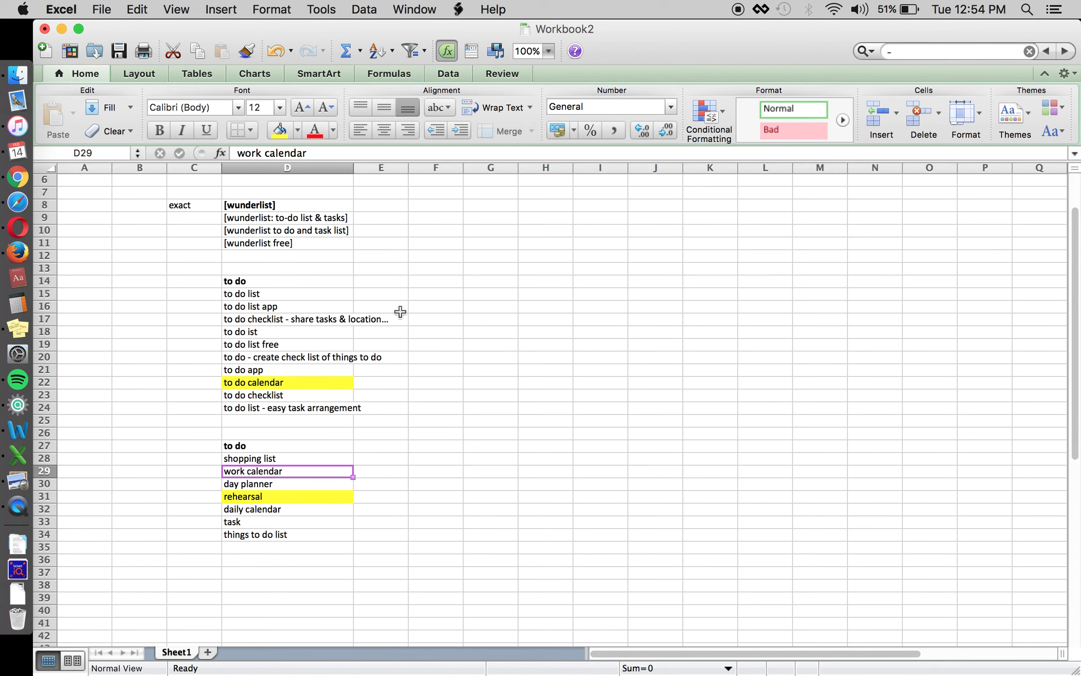
pyautogui.press('Up')
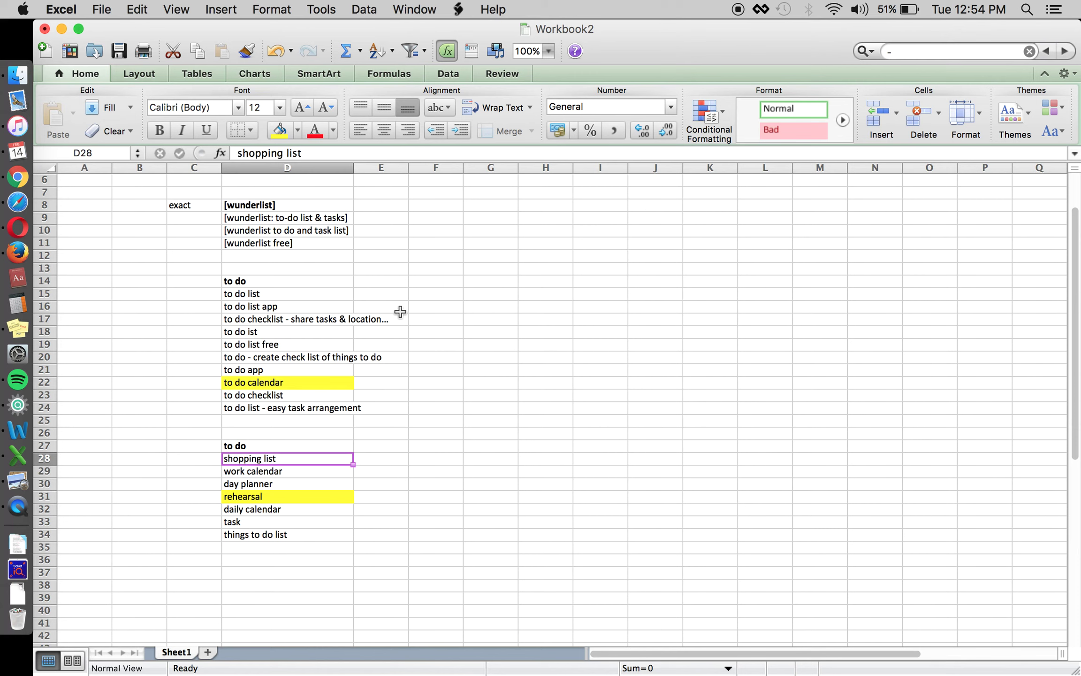
pyautogui.press('Down')
pyautogui.press('Down')
pyautogui.press('Down')
pyautogui.press('Down')
pyautogui.press('Down')
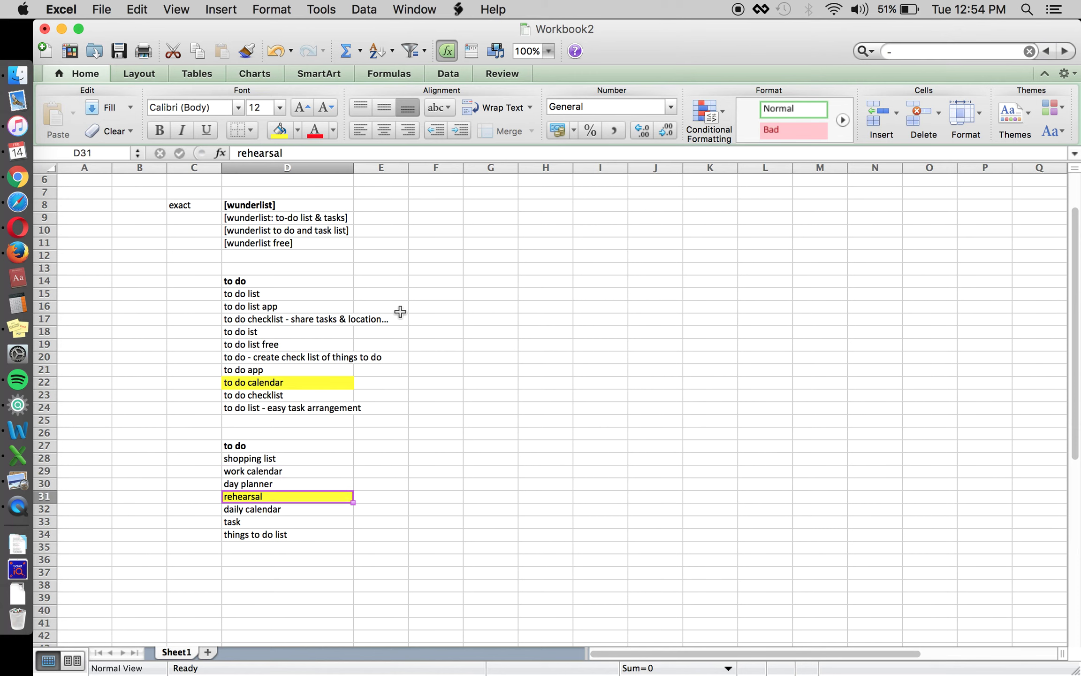
pyautogui.press('Down')
pyautogui.press('Up')
pyautogui.press('Up')
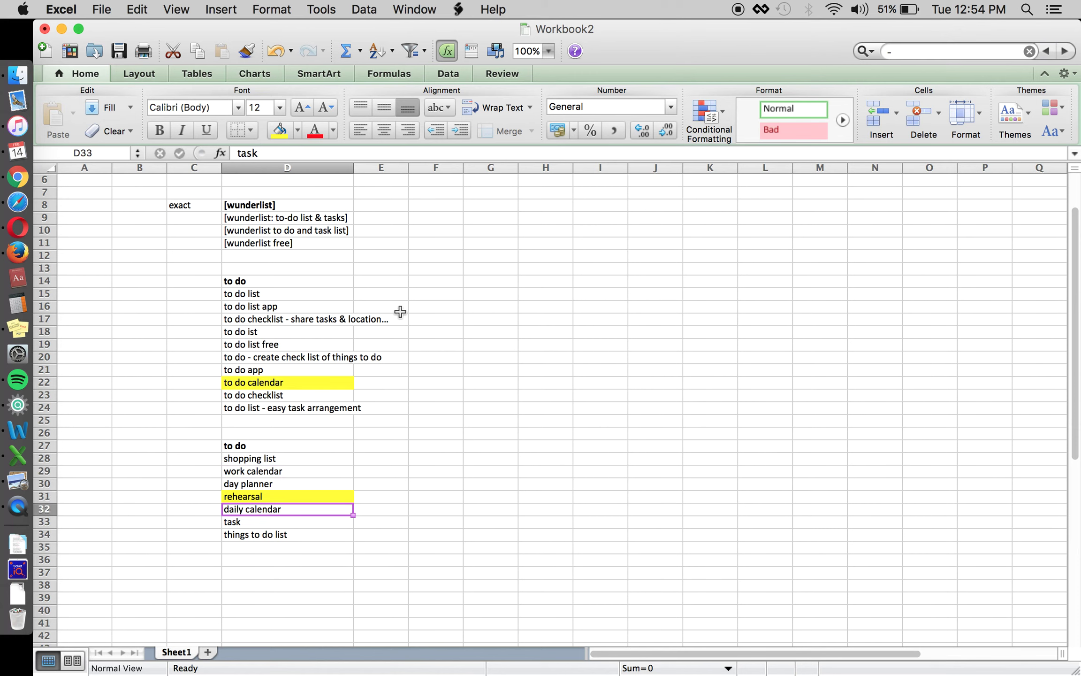
pyautogui.press('Up')
pyautogui.press('Up')
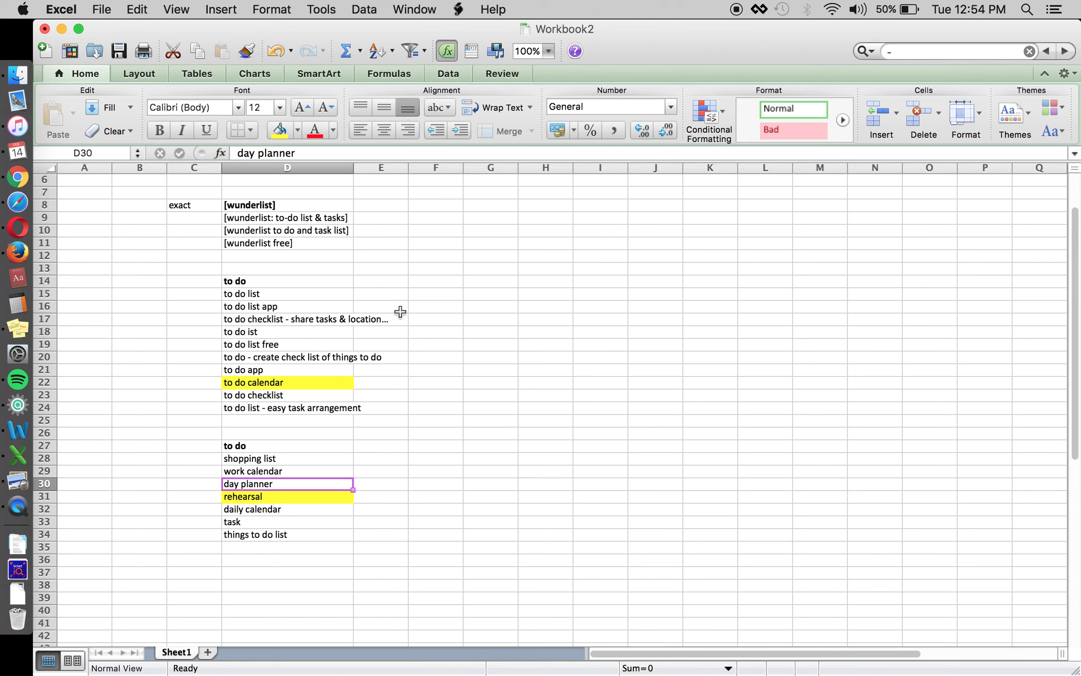
pyautogui.press('Right')
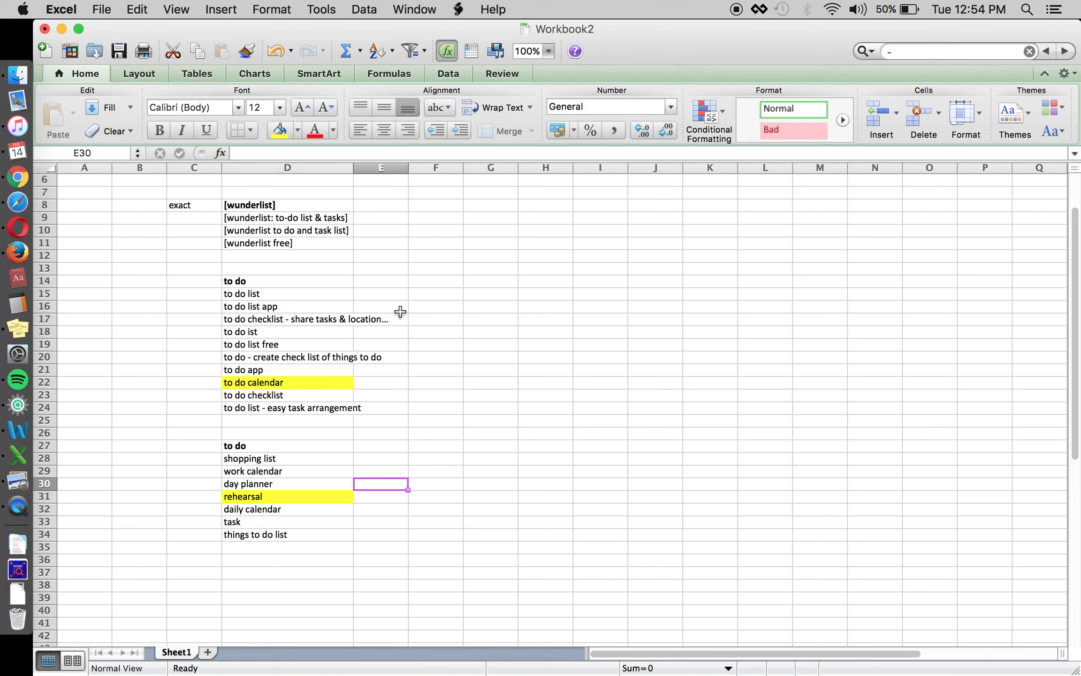
pyautogui.press('Up')
pyautogui.press('Up')
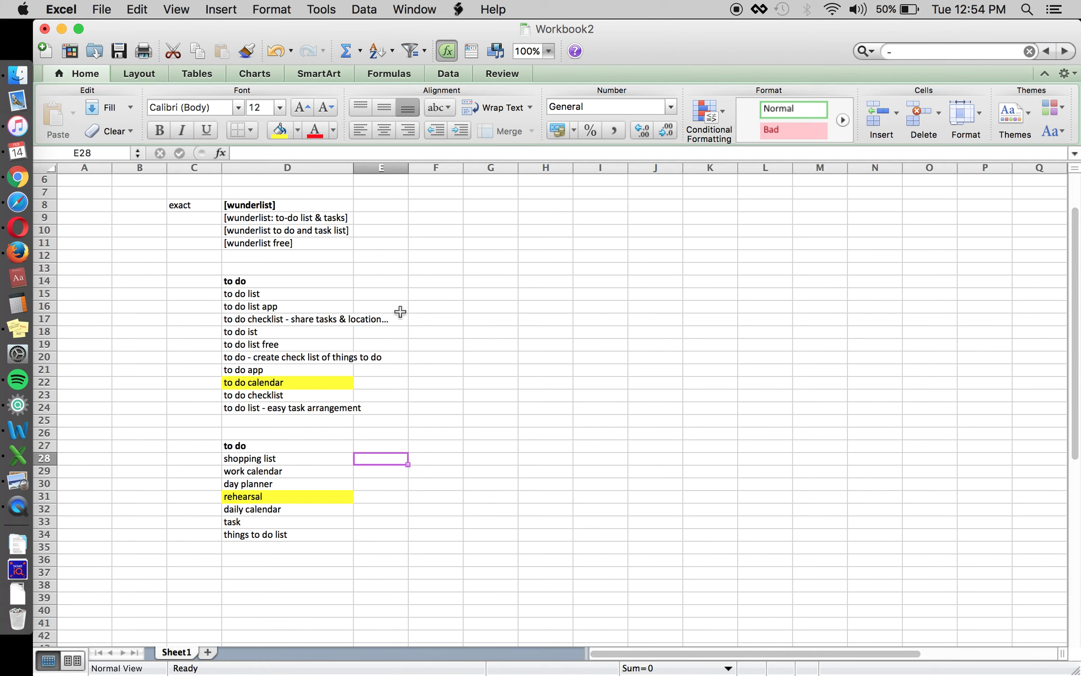
pyautogui.press('Left')
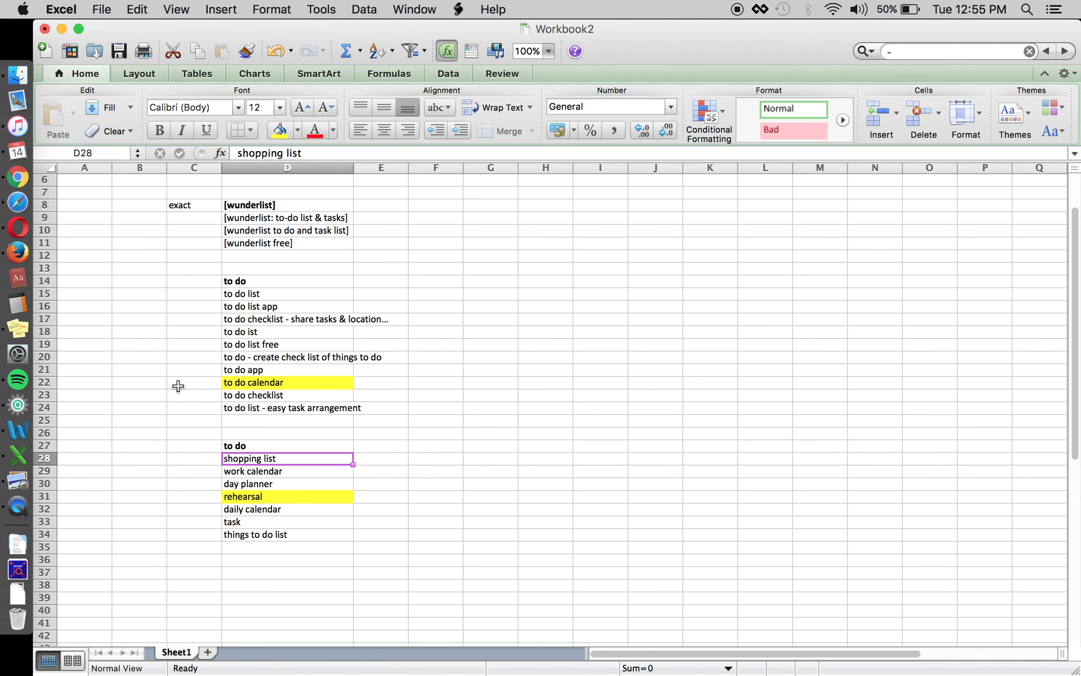
pyautogui.press('Right')
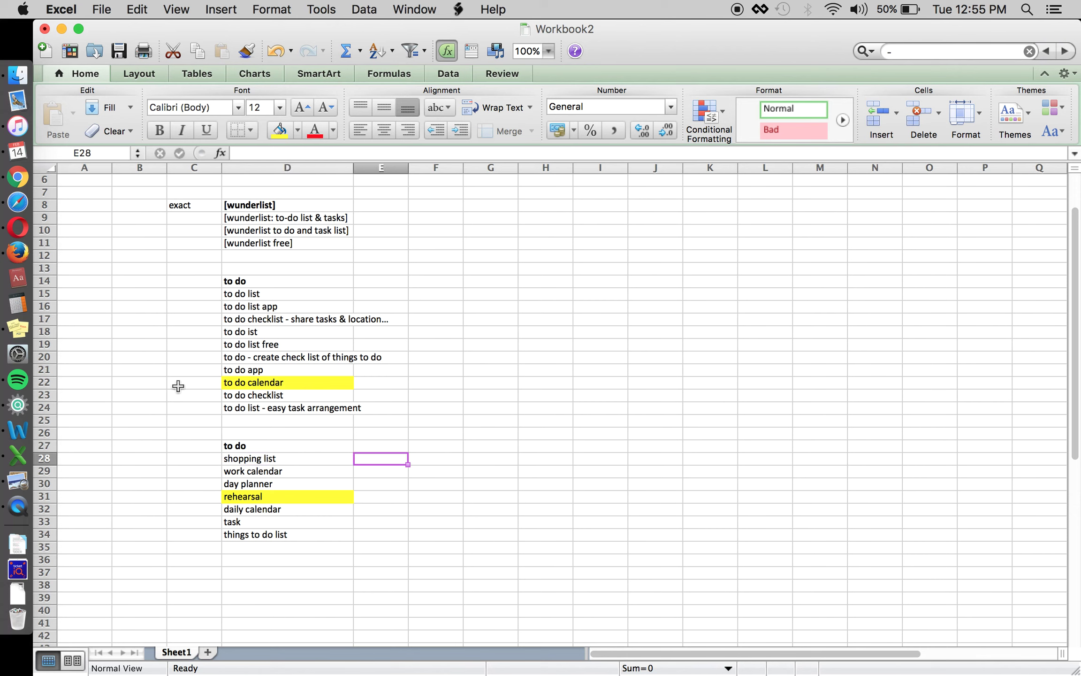
pyautogui.press('Down')
pyautogui.press('Down')
pyautogui.press('Down')
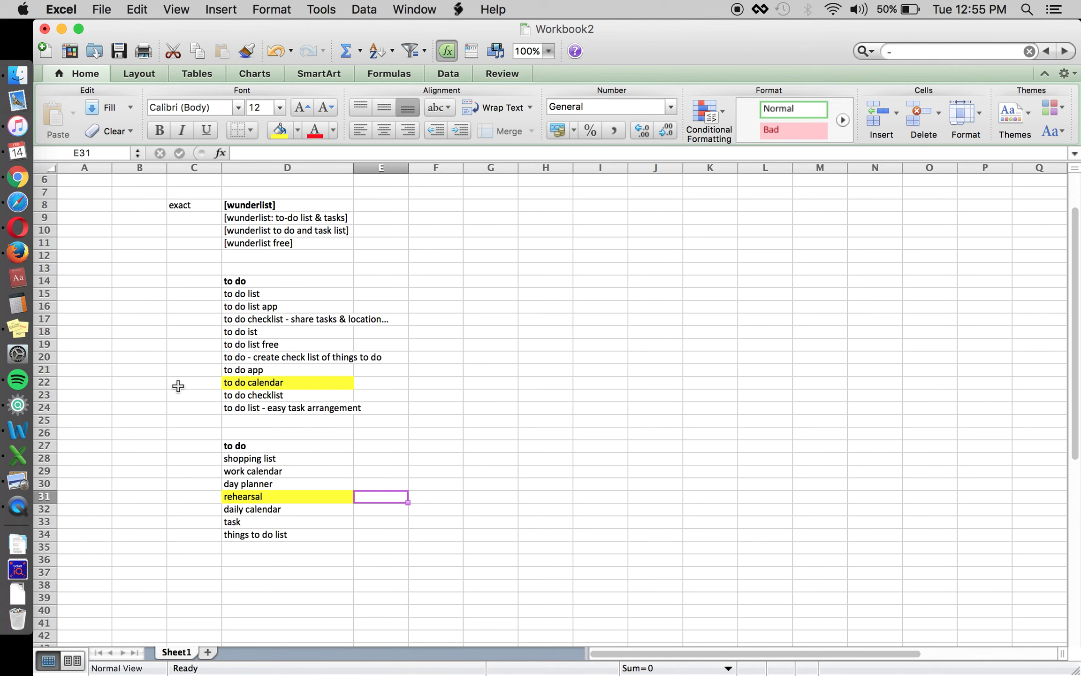
pyautogui.press('Up')
pyautogui.press('Up')
pyautogui.press('Up')
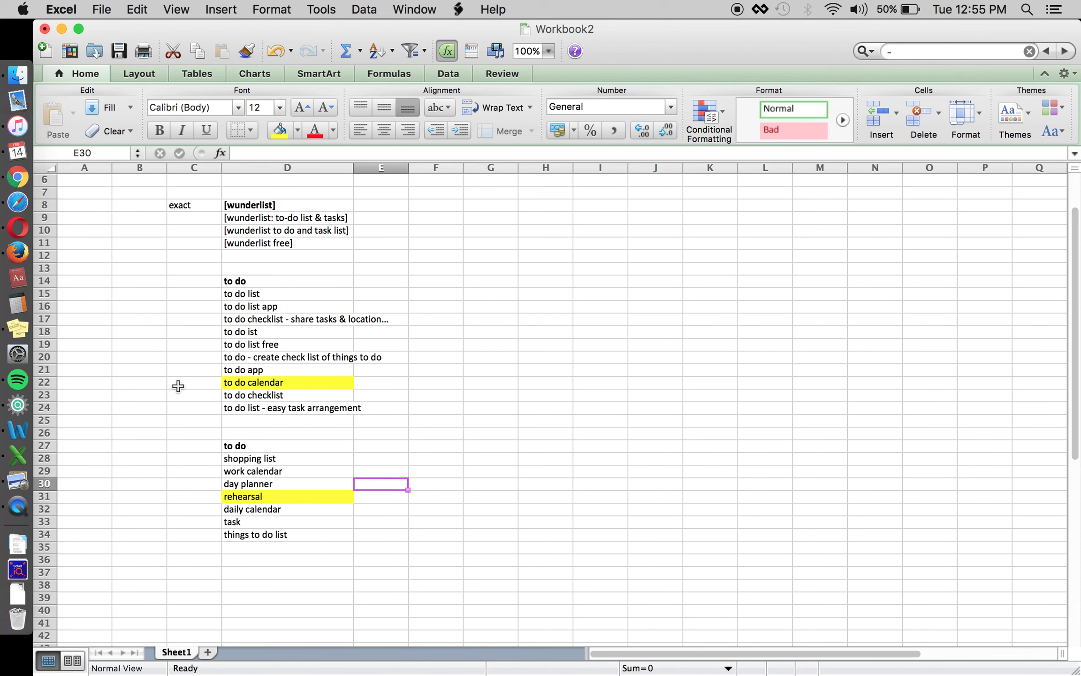
pyautogui.press('Left')
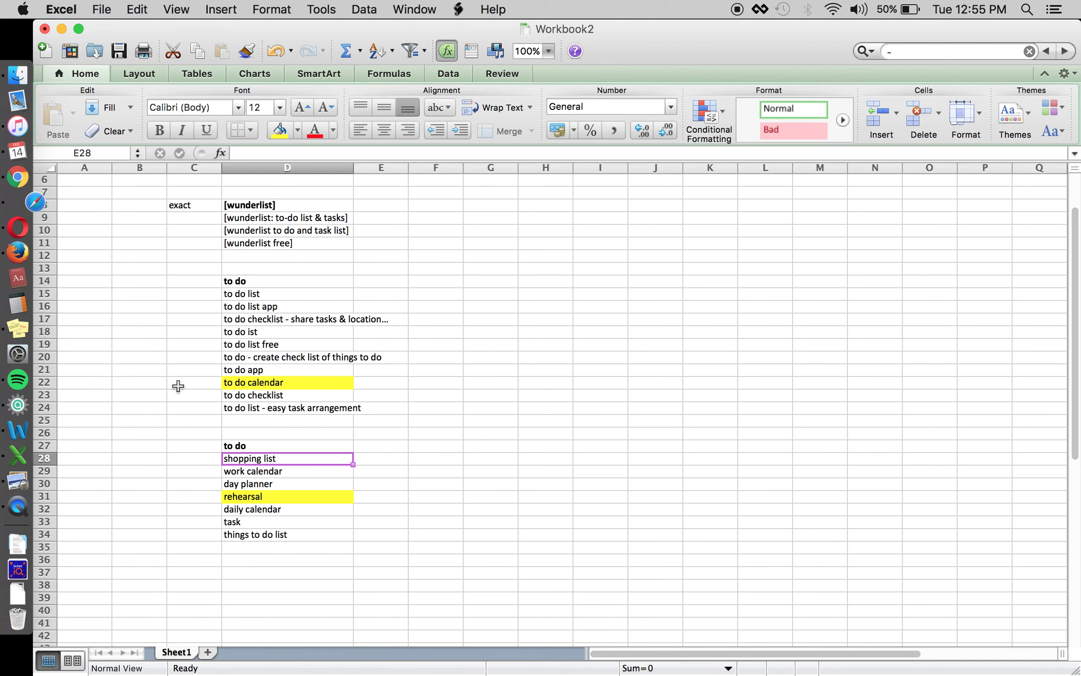
pyautogui.click(291, 153)
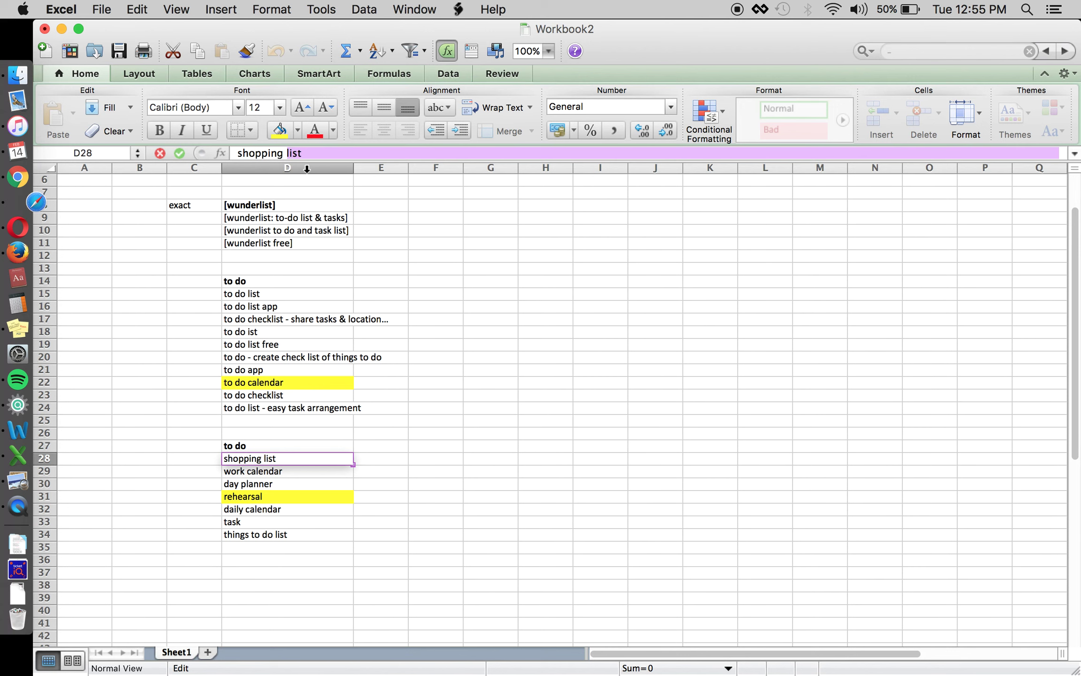
pyautogui.press('Escape')
pyautogui.press('Right')
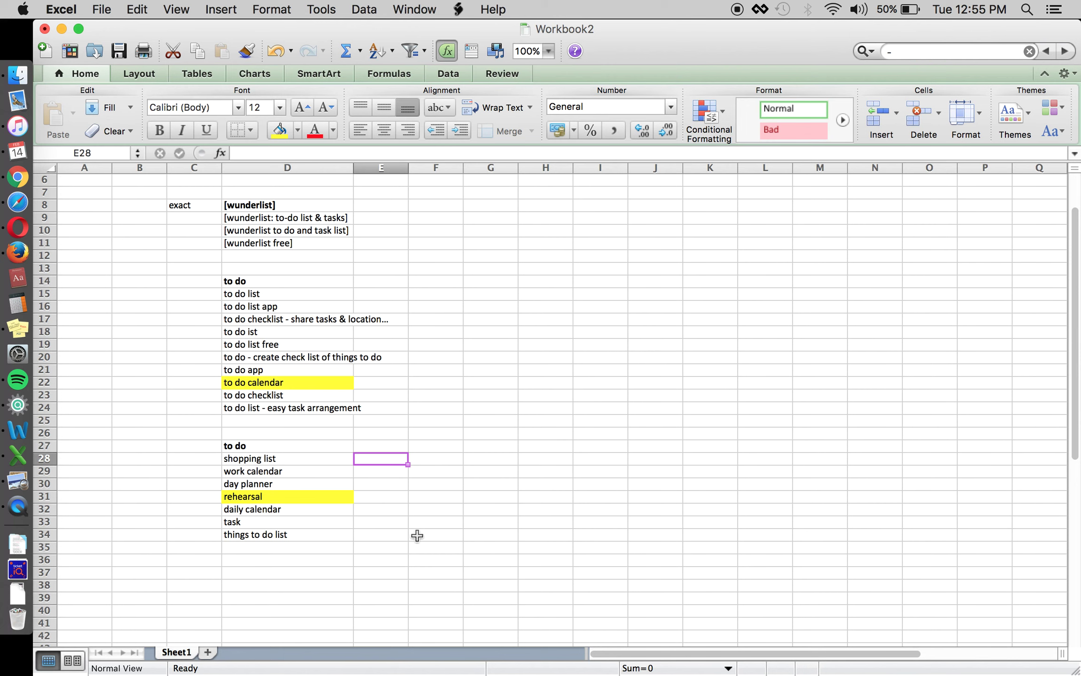
pyautogui.press('Left')
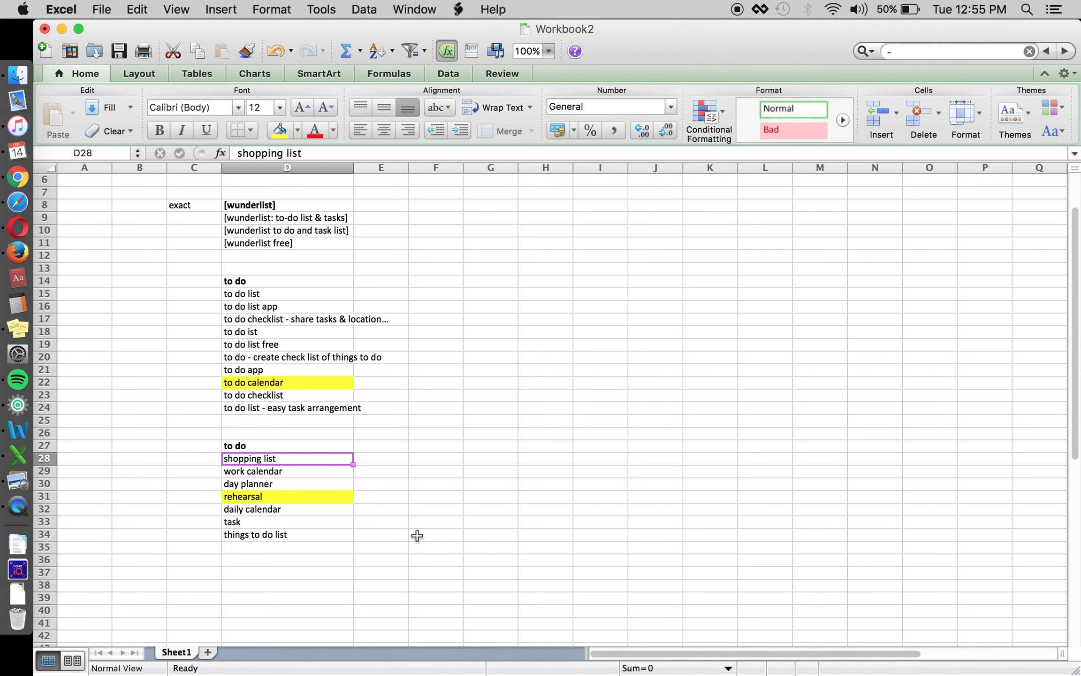
pyautogui.press('Up')
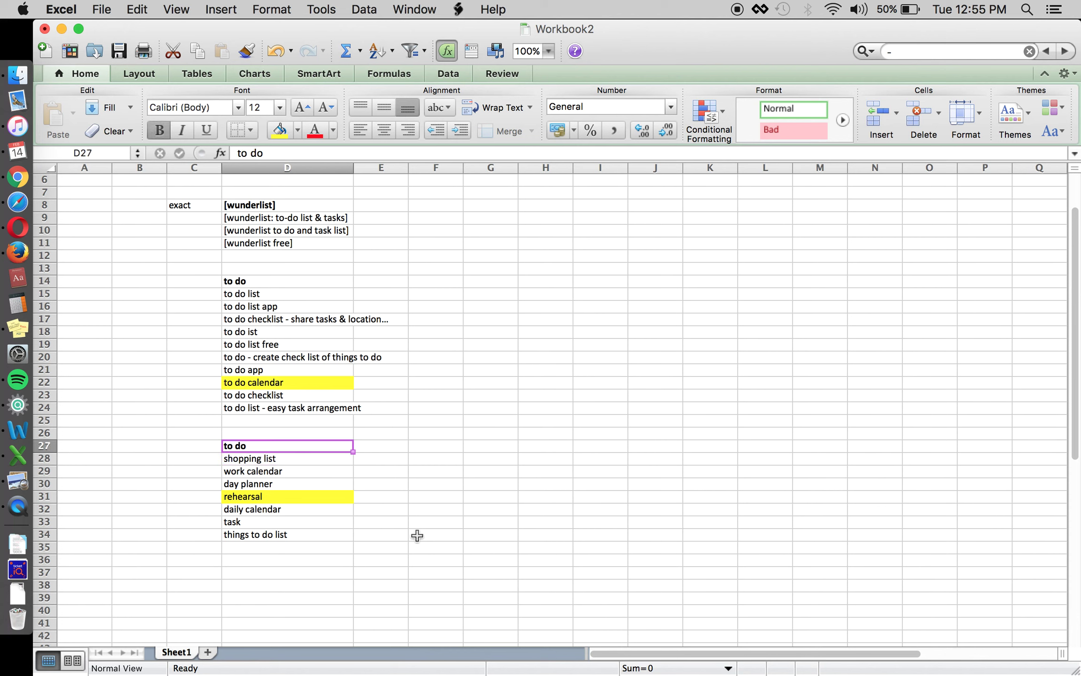
pyautogui.press('Right')
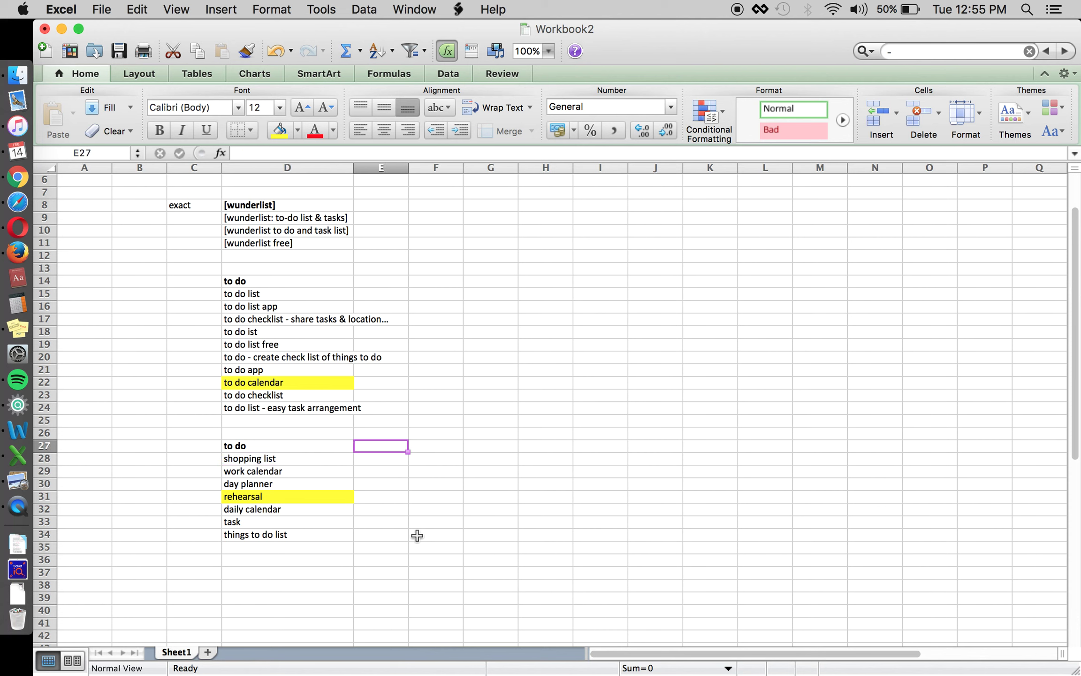
pyautogui.press('Down')
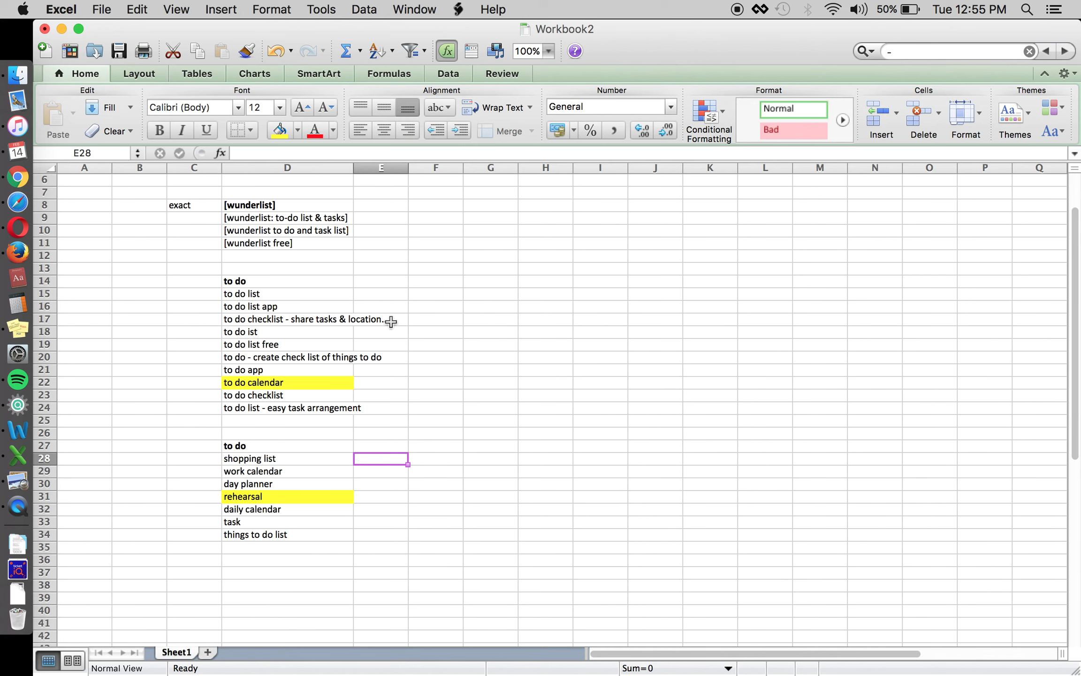
pyautogui.click(371, 295)
pyautogui.press('Down')
pyautogui.press('Down')
pyautogui.press('Down')
pyautogui.press('Down')
pyautogui.press('Down')
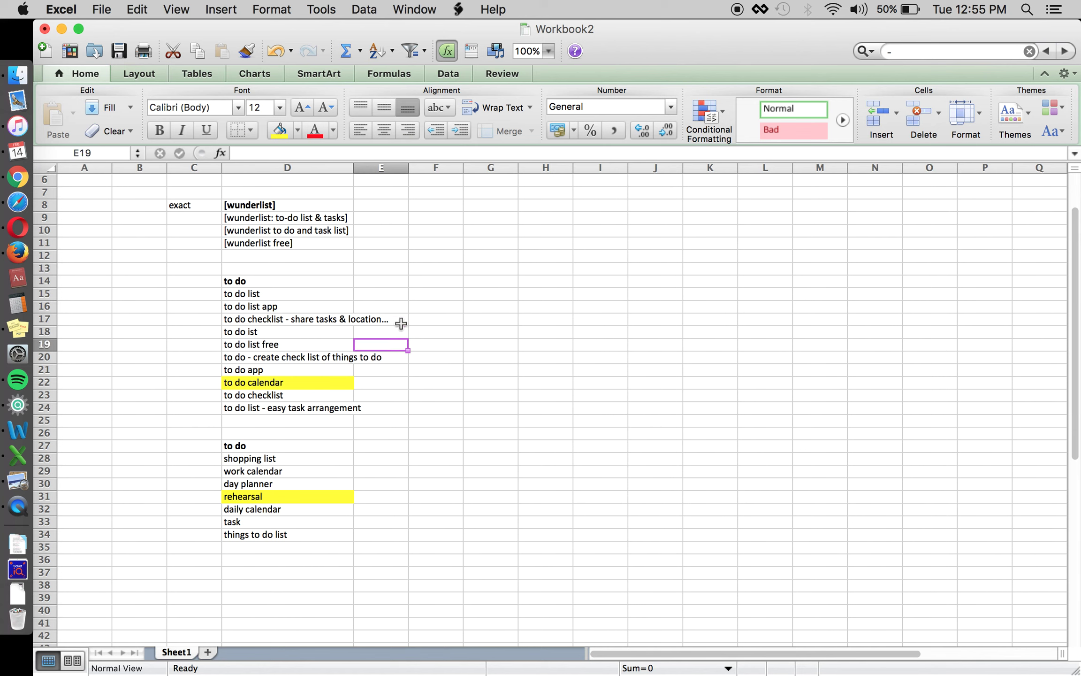
pyautogui.press('Down')
pyautogui.press('Down')
pyautogui.press('Down')
pyautogui.press('Down')
pyautogui.press('Down')
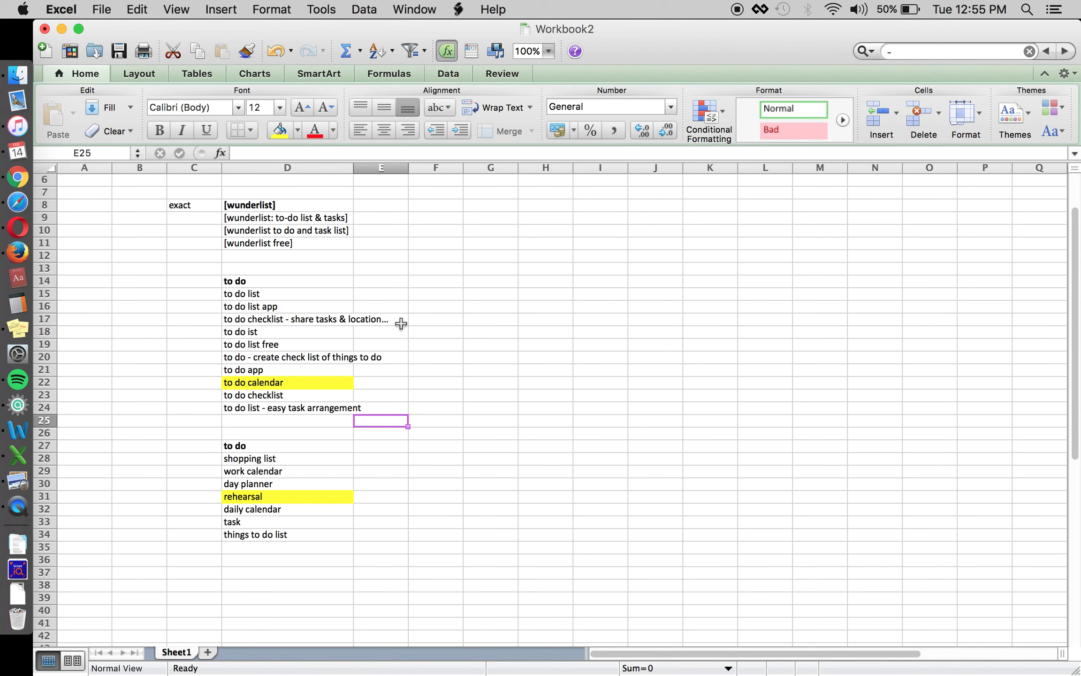
pyautogui.press('Up')
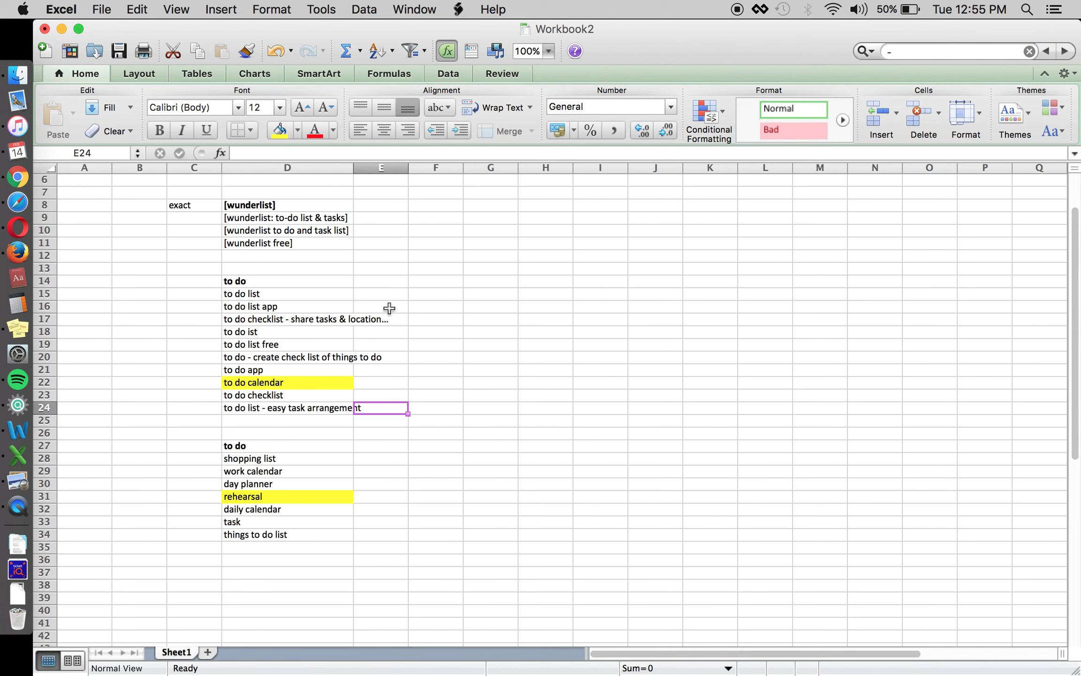
pyautogui.click(376, 295)
pyautogui.press('Down')
pyautogui.press('Down')
pyautogui.press('Down')
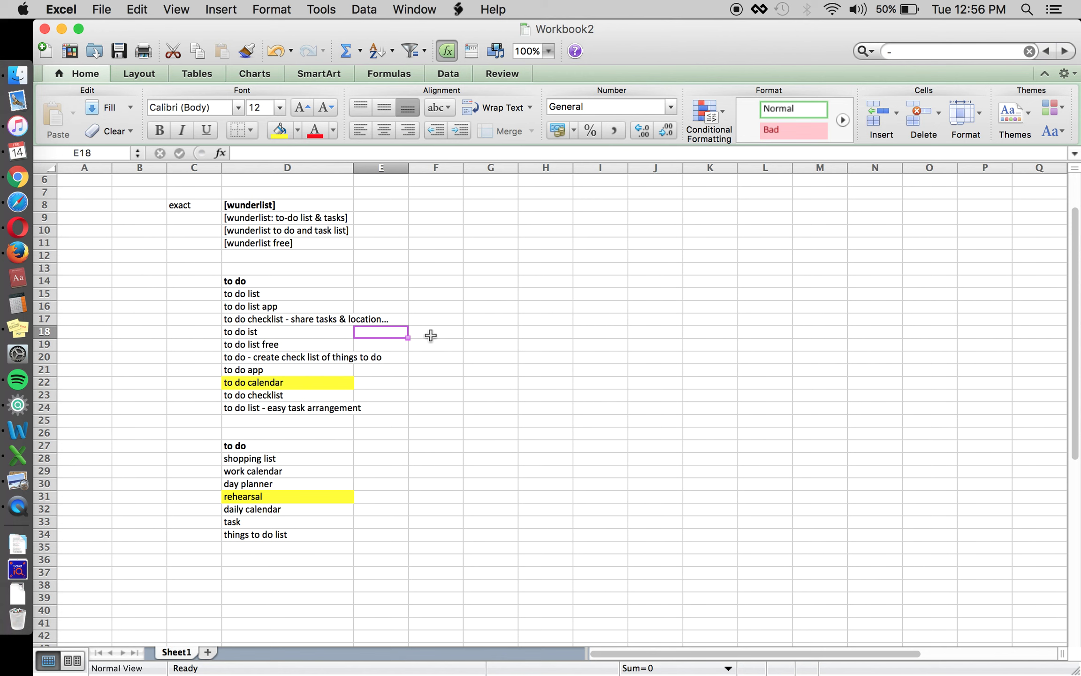
pyautogui.click(436, 334)
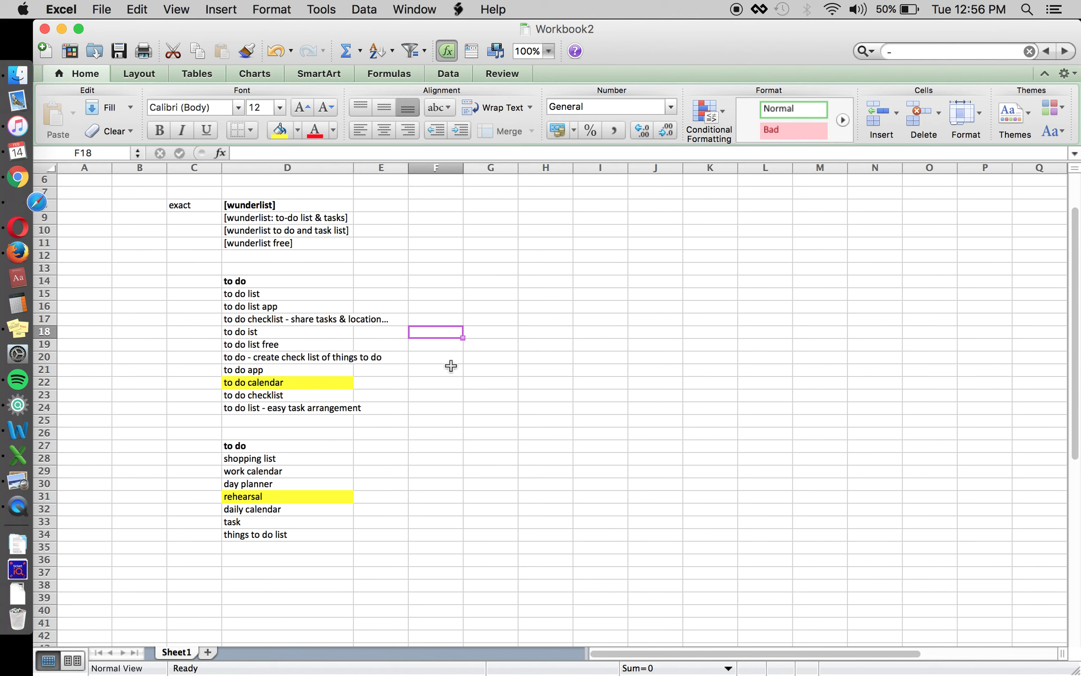
pyautogui.click(383, 461)
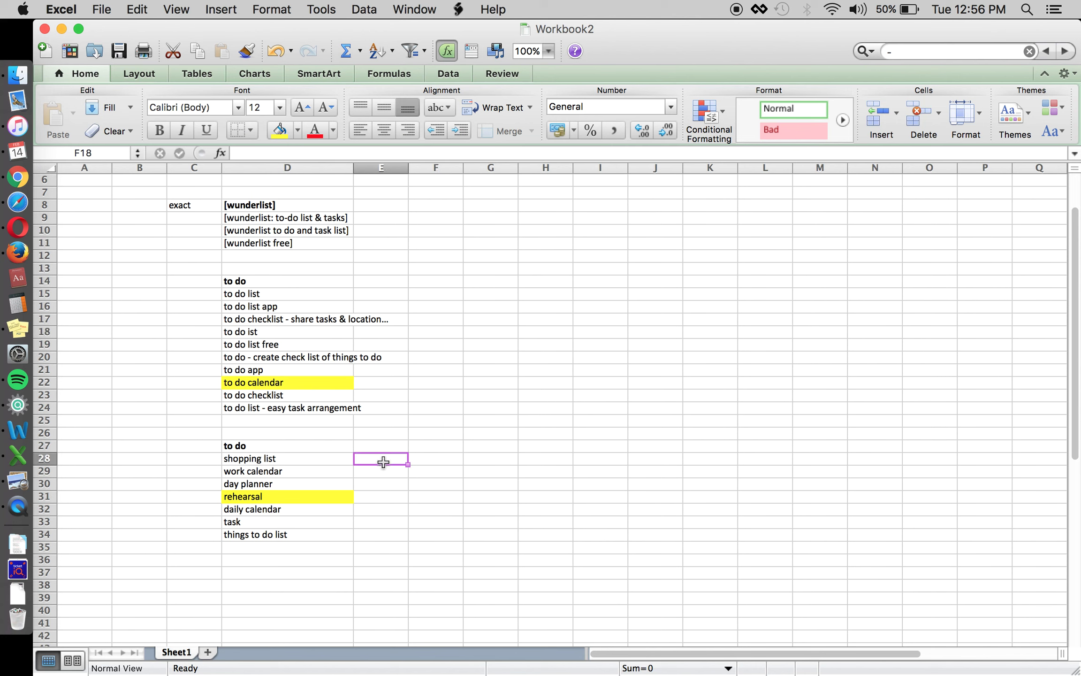
# Type the company contact e-mail address into H16, fixing a typo, so it becomes a link.
pyautogui.click(562, 307)
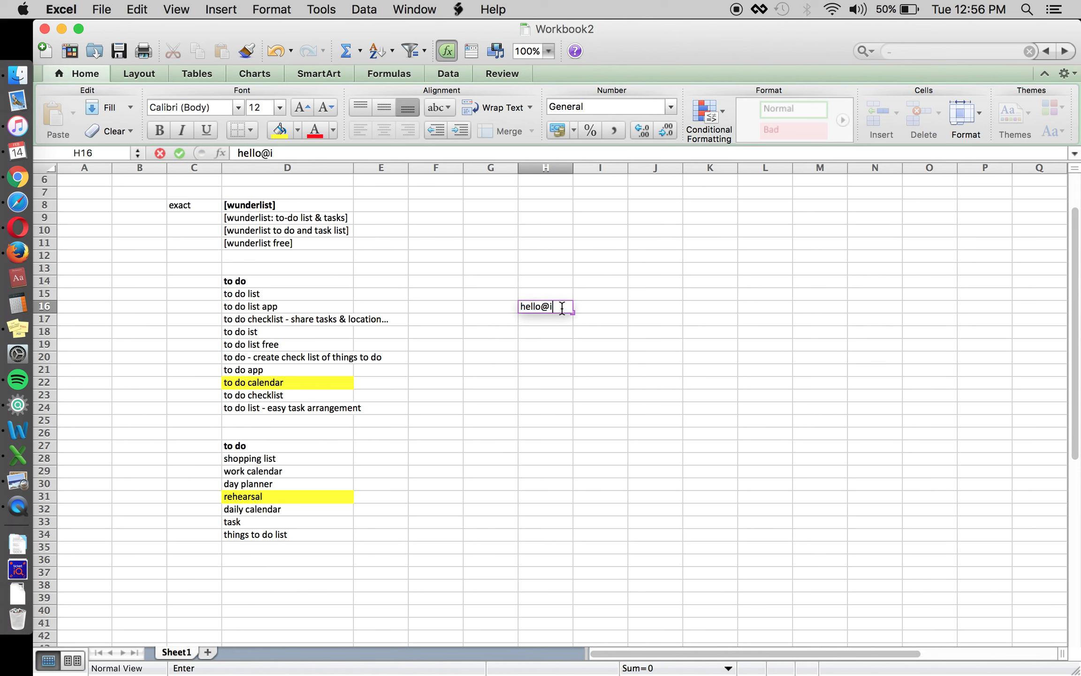
pyautogui.press('Return')
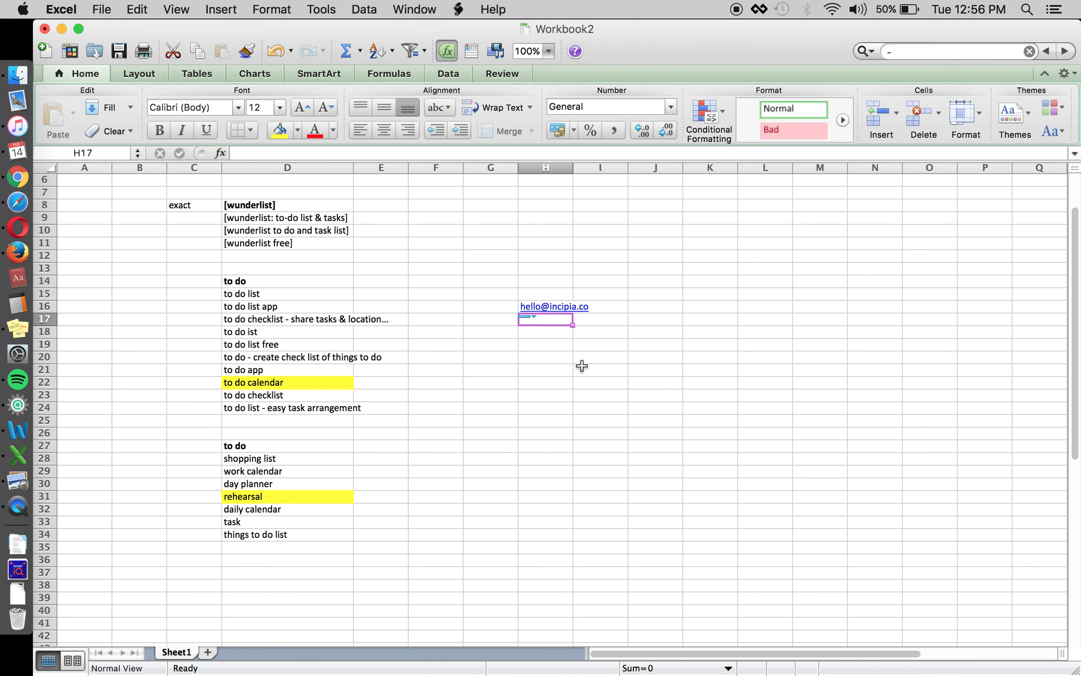
pyautogui.press('Return')
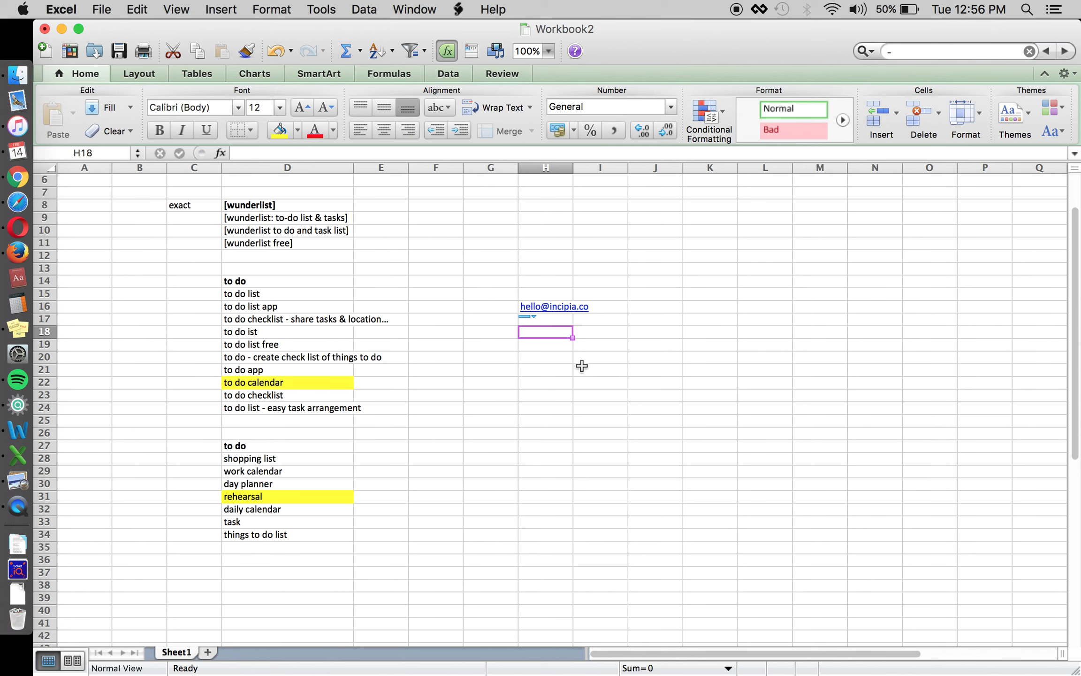